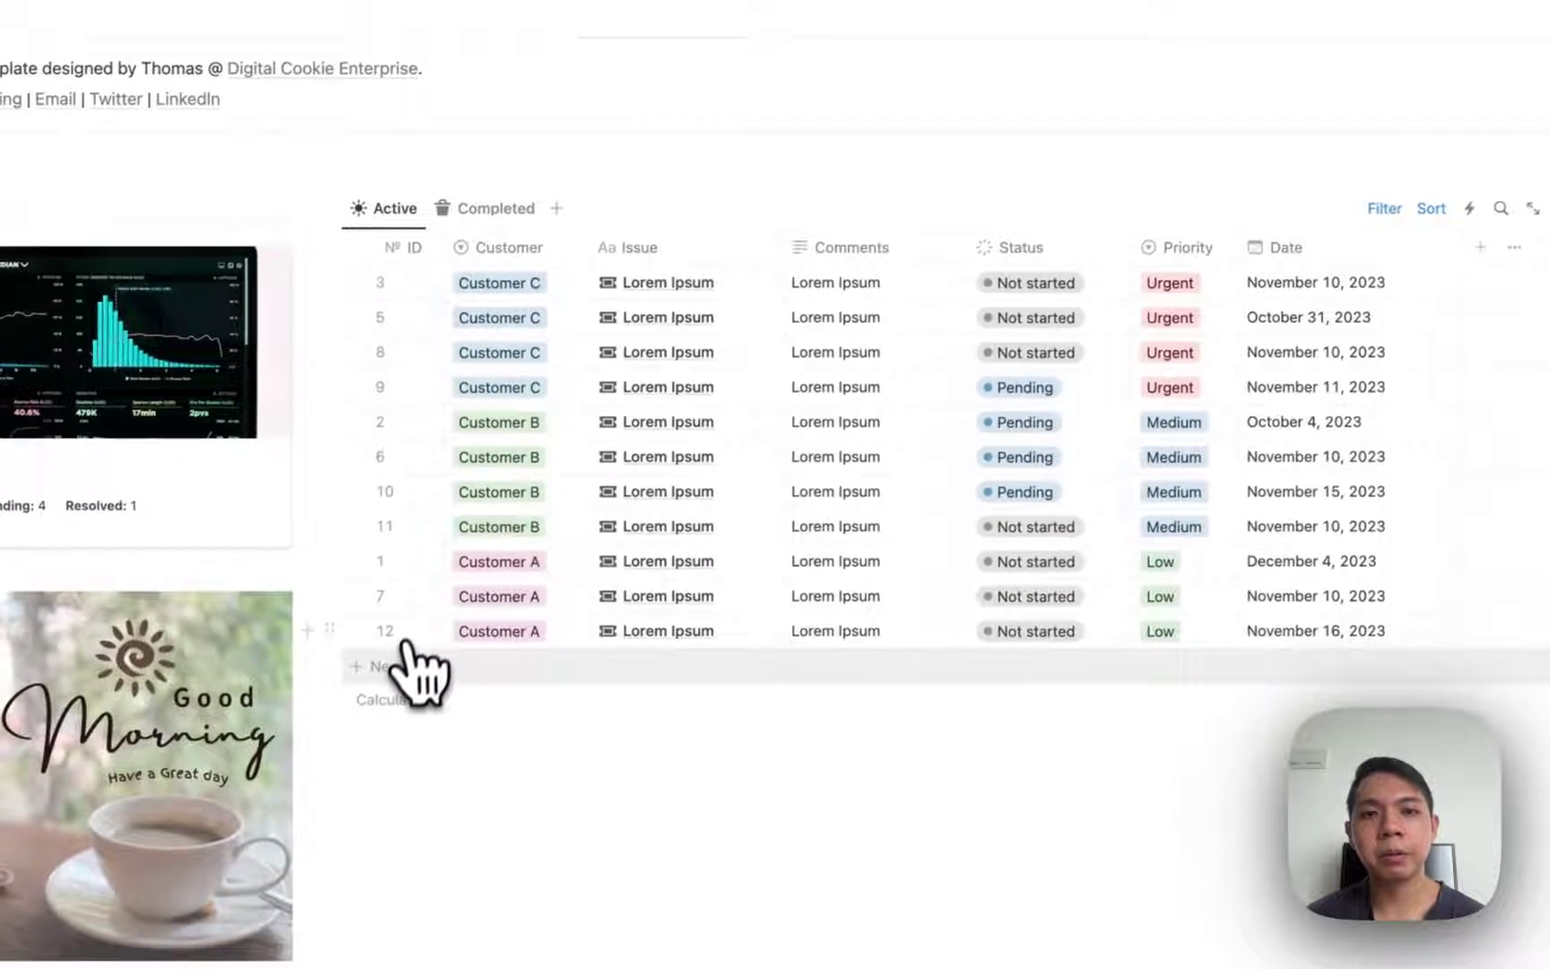
Add a new issue row and tag it with a newly created 'Customer D' option
left_click(314, 725)
key("Escape")
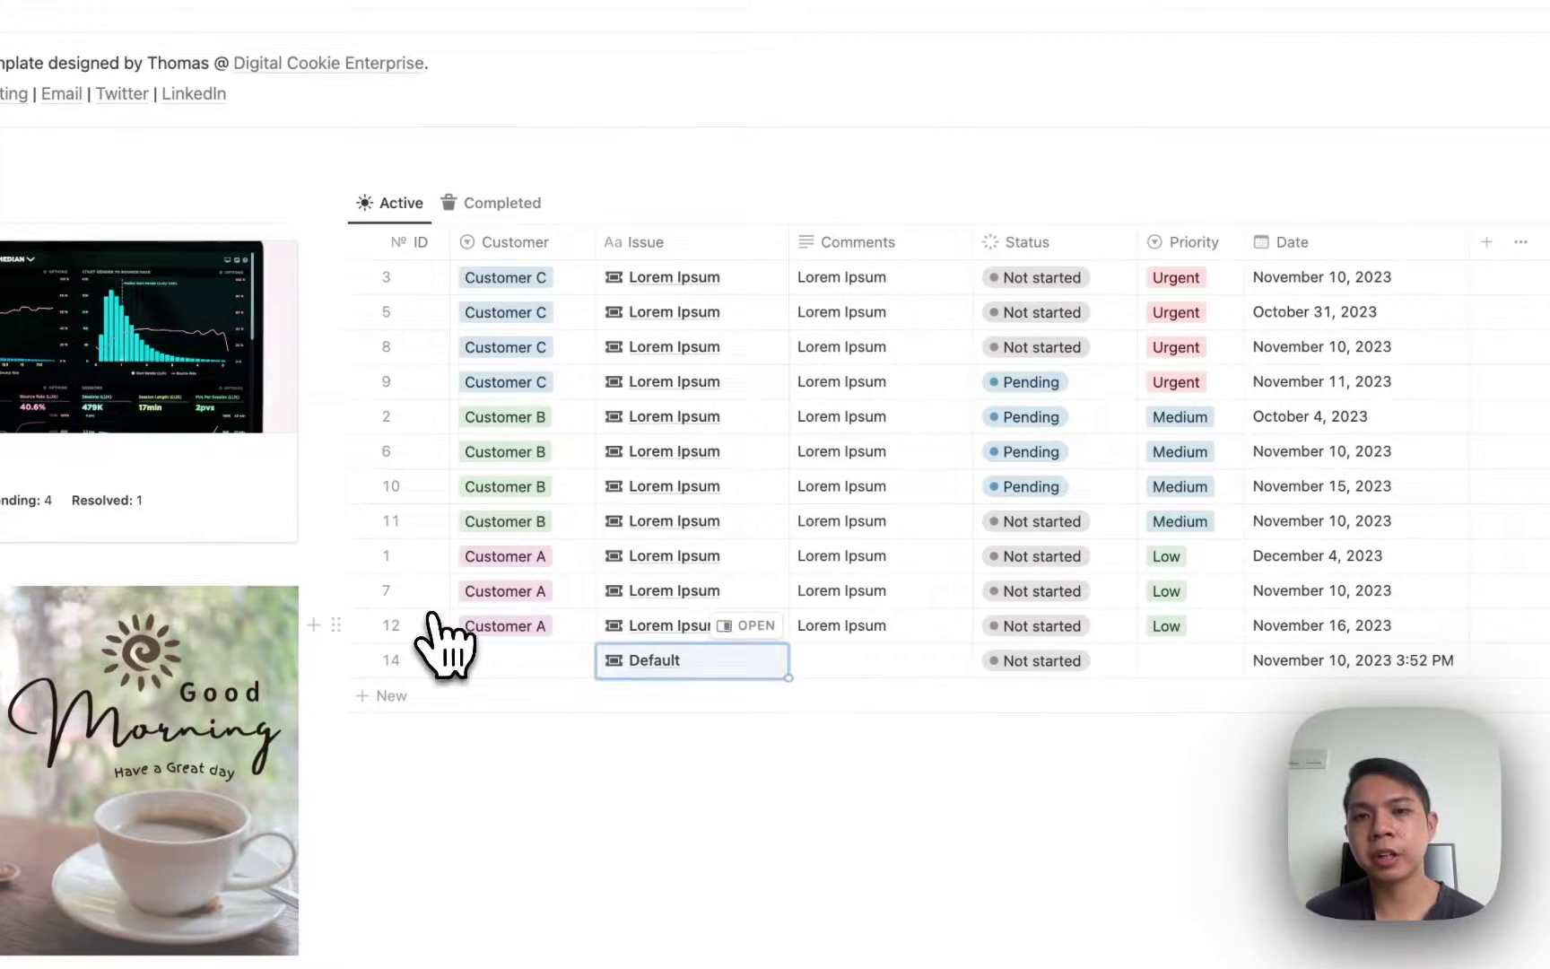
left_click(492, 661)
type("C")
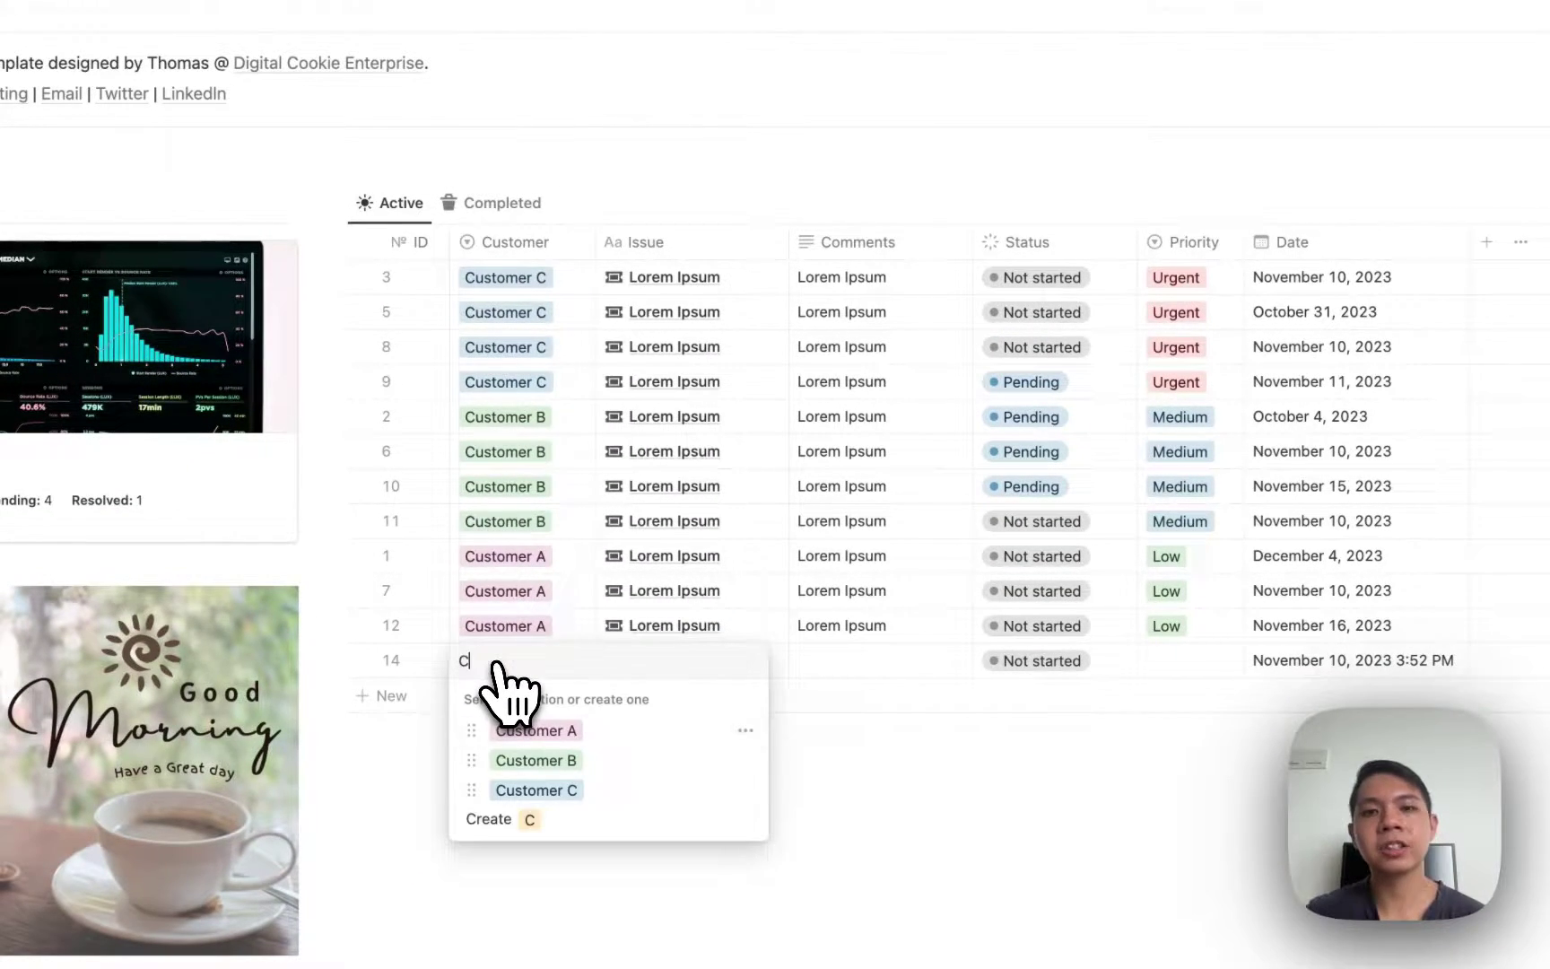
type("ustomer D")
key("Return")
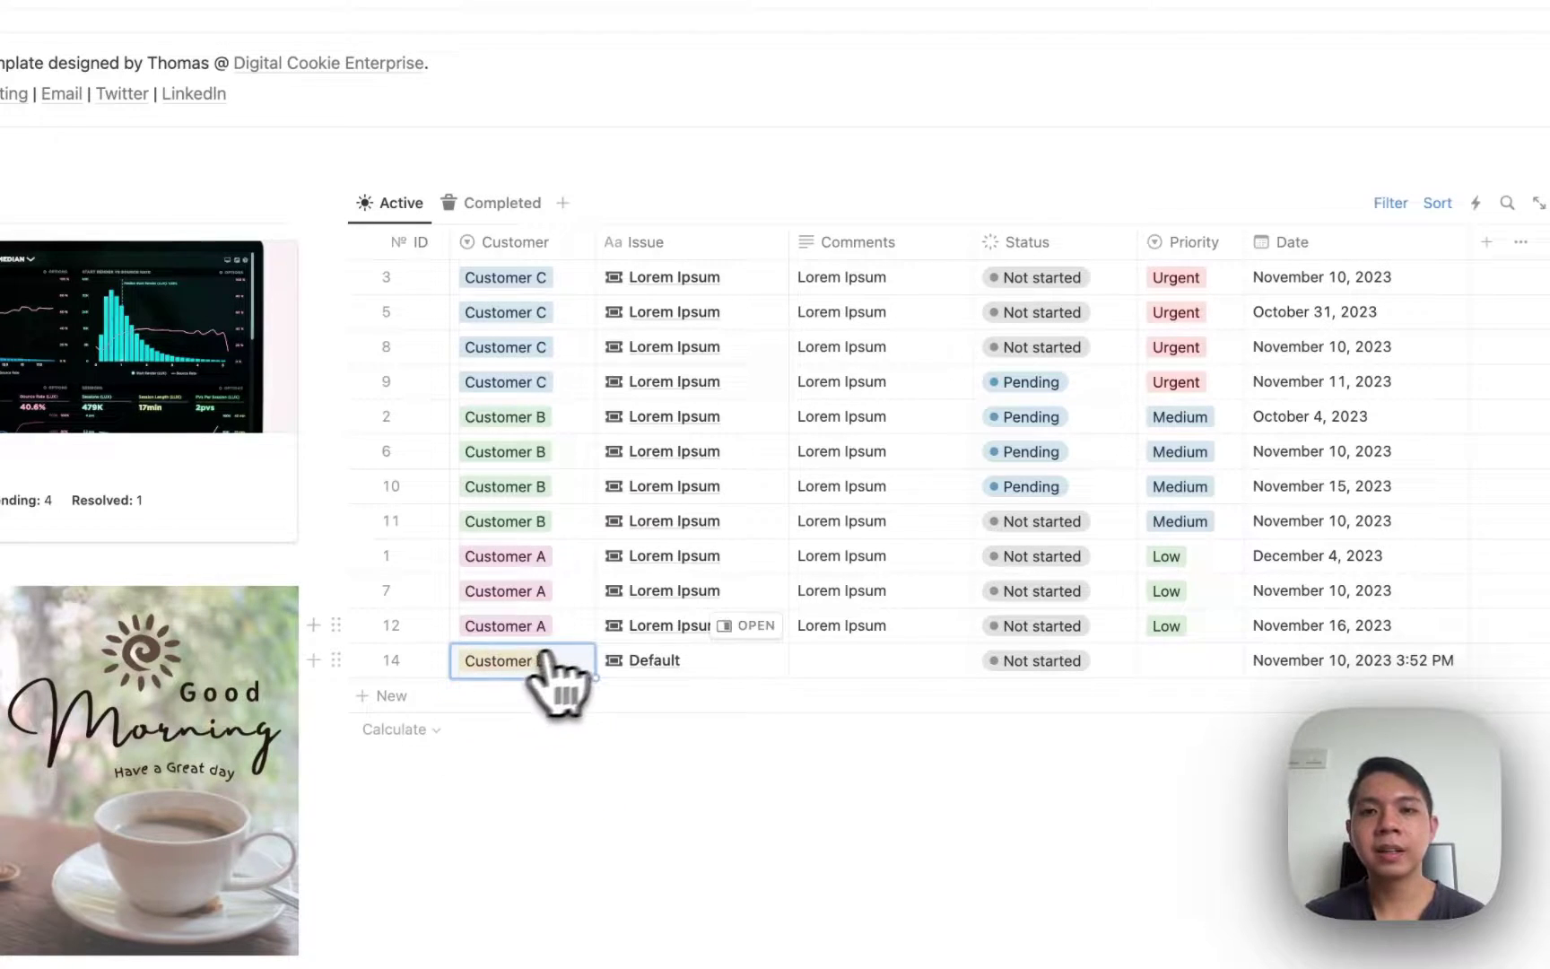
Replace the default title with 'Unable to login to company account.'
left_click(638, 660)
double_click(642, 663)
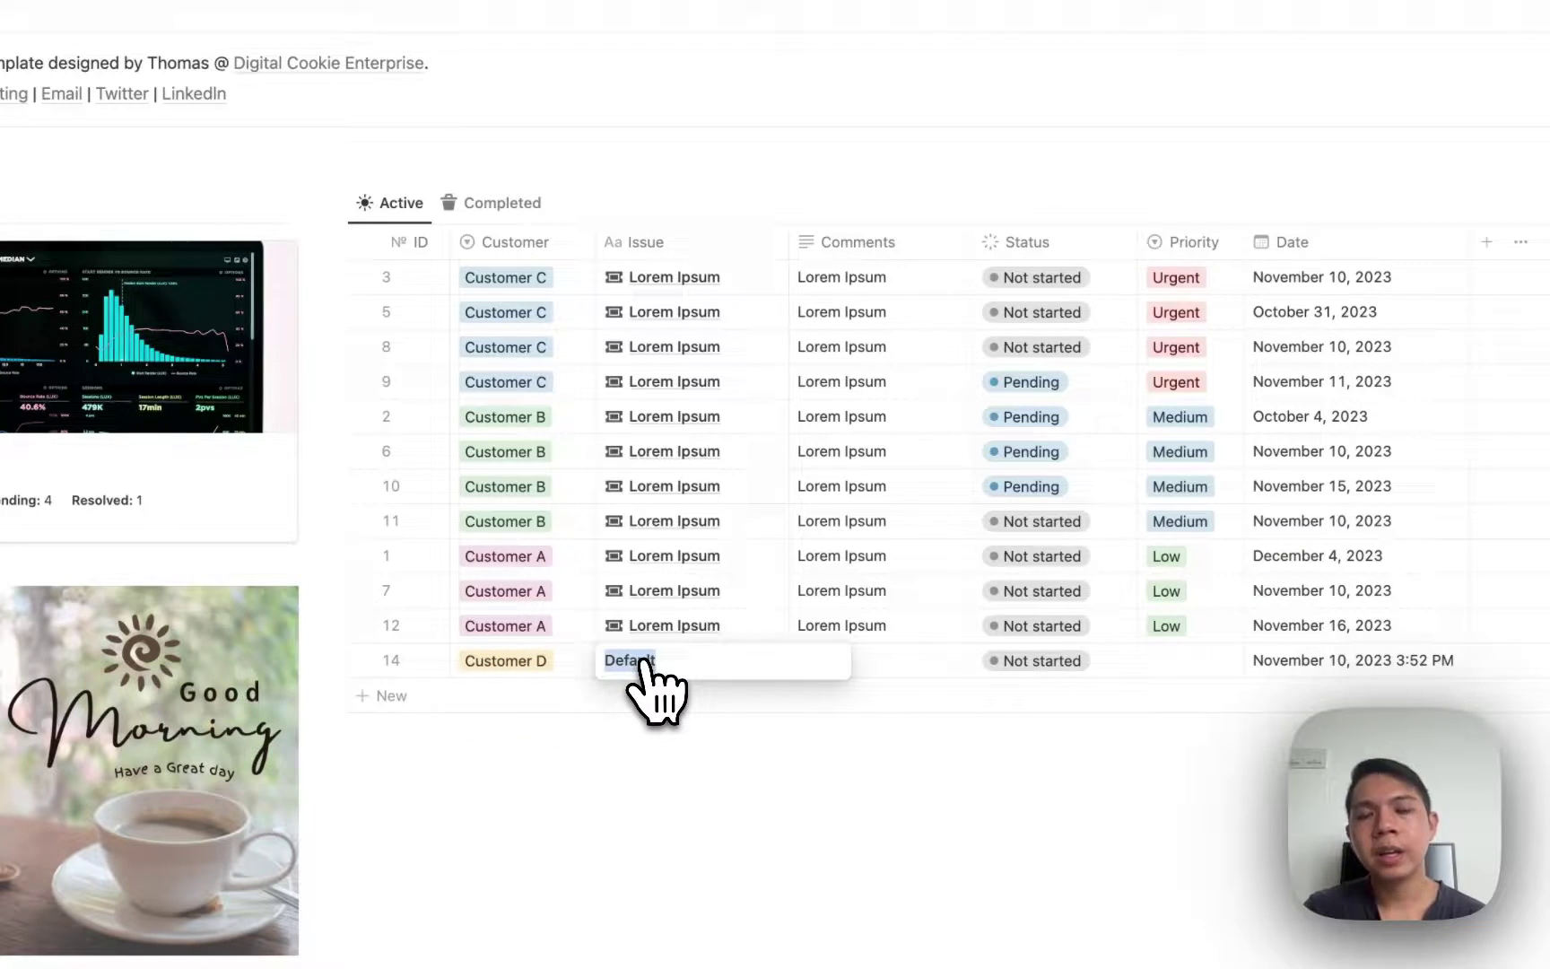
type("Unable to")
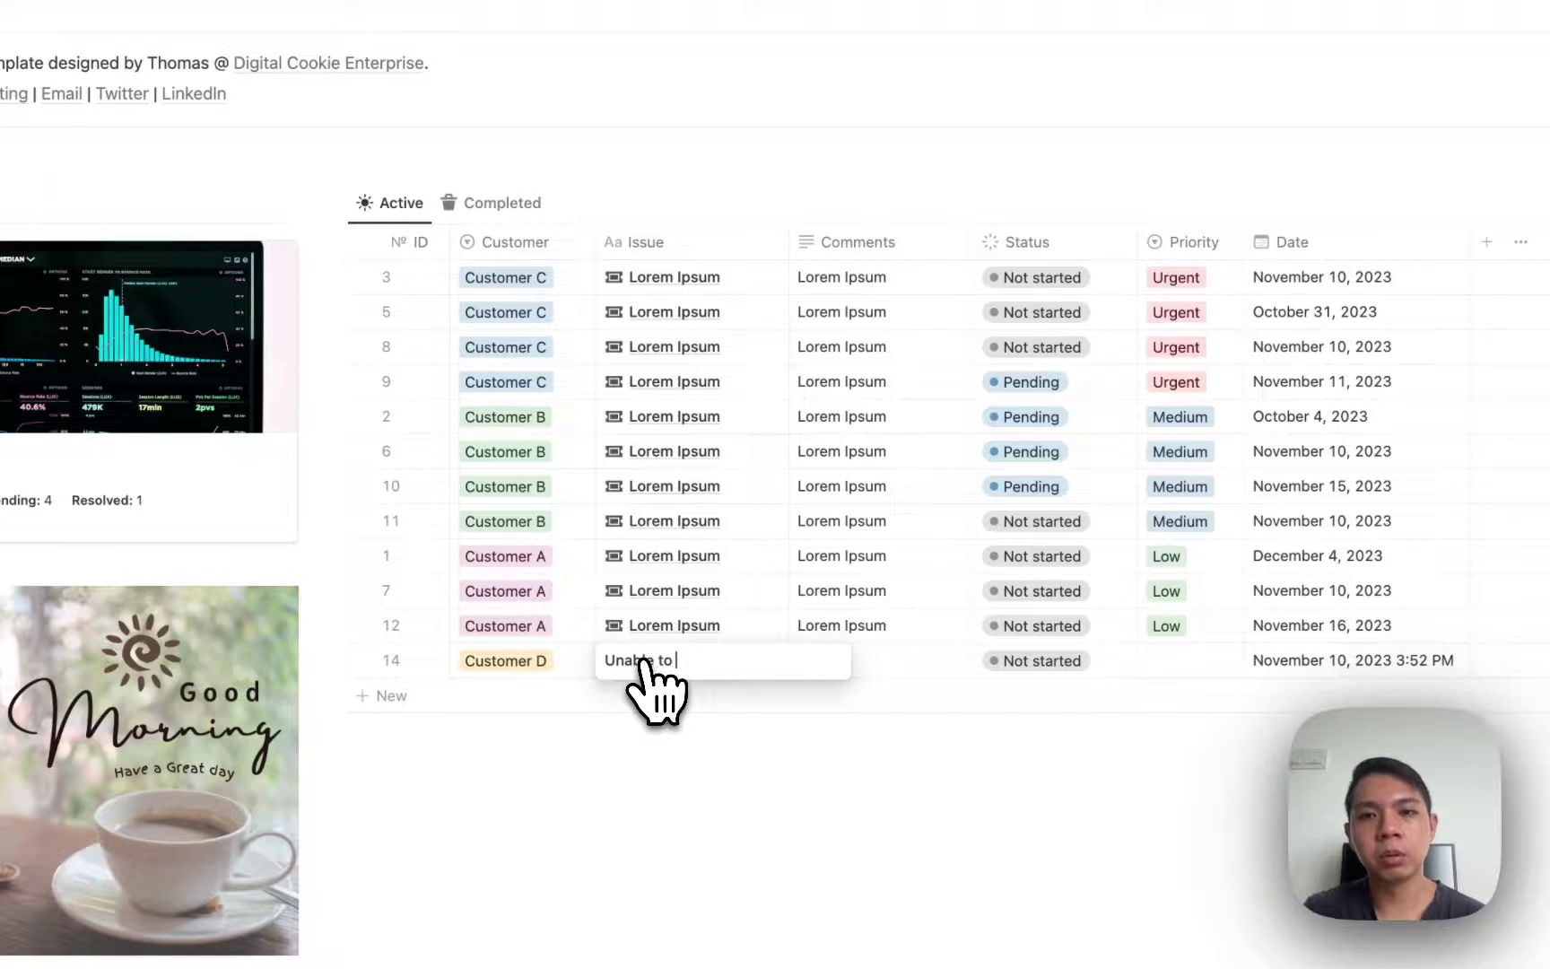
type(" login to compa")
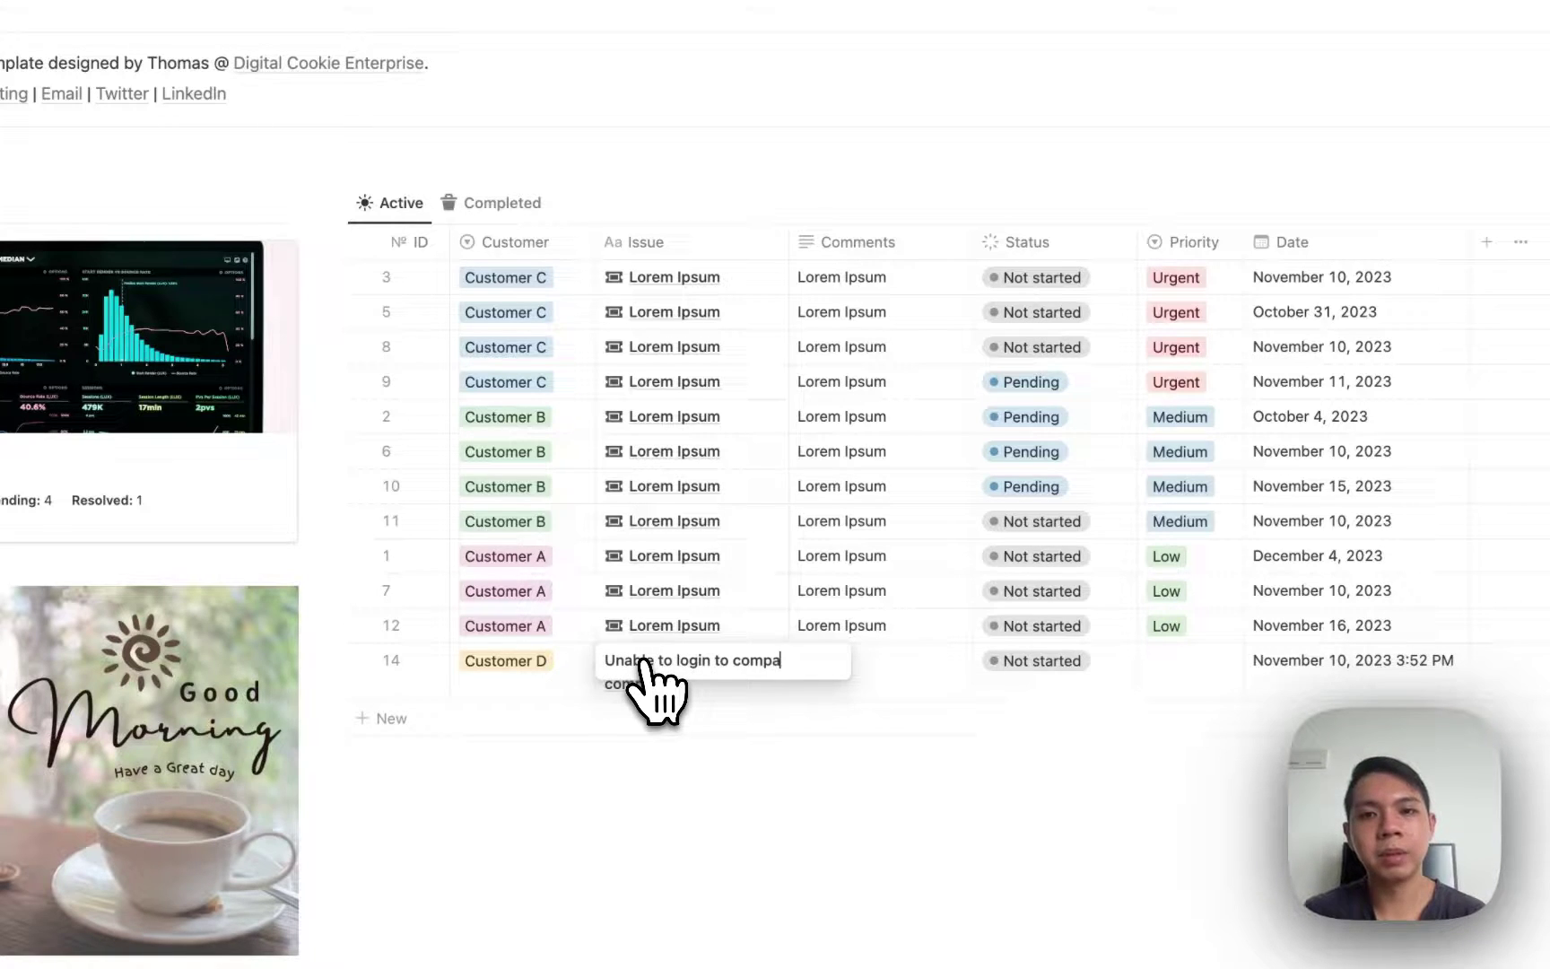
type("ny account.")
key("Escape")
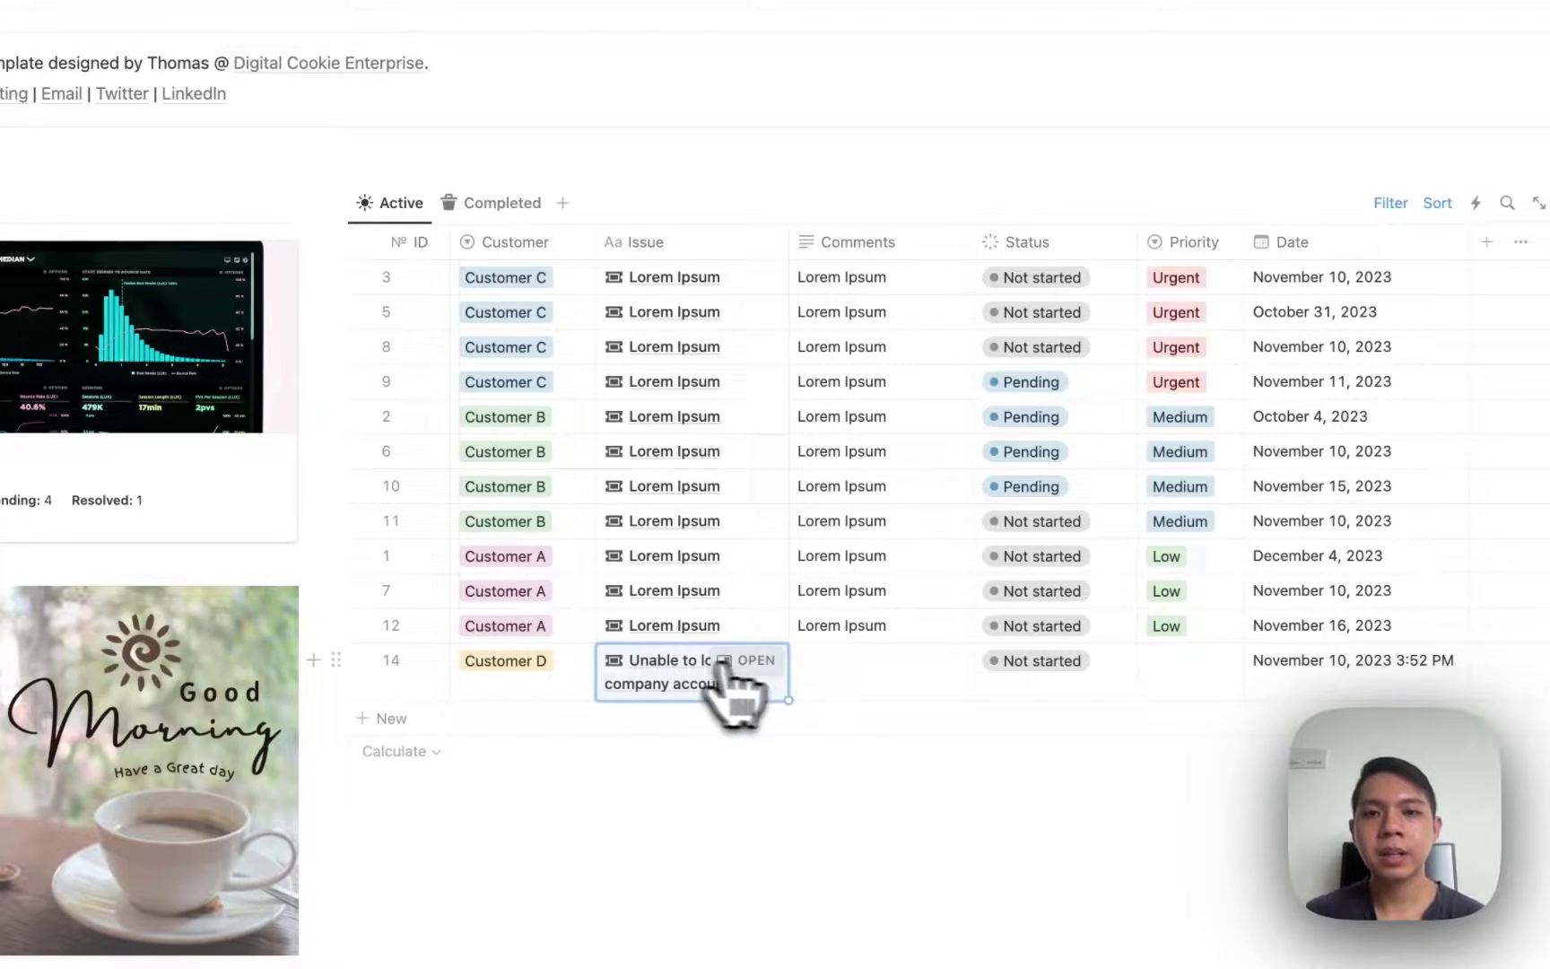
Write a comment on issue 14 noting the customer didn't pick up a call
left_click(827, 674)
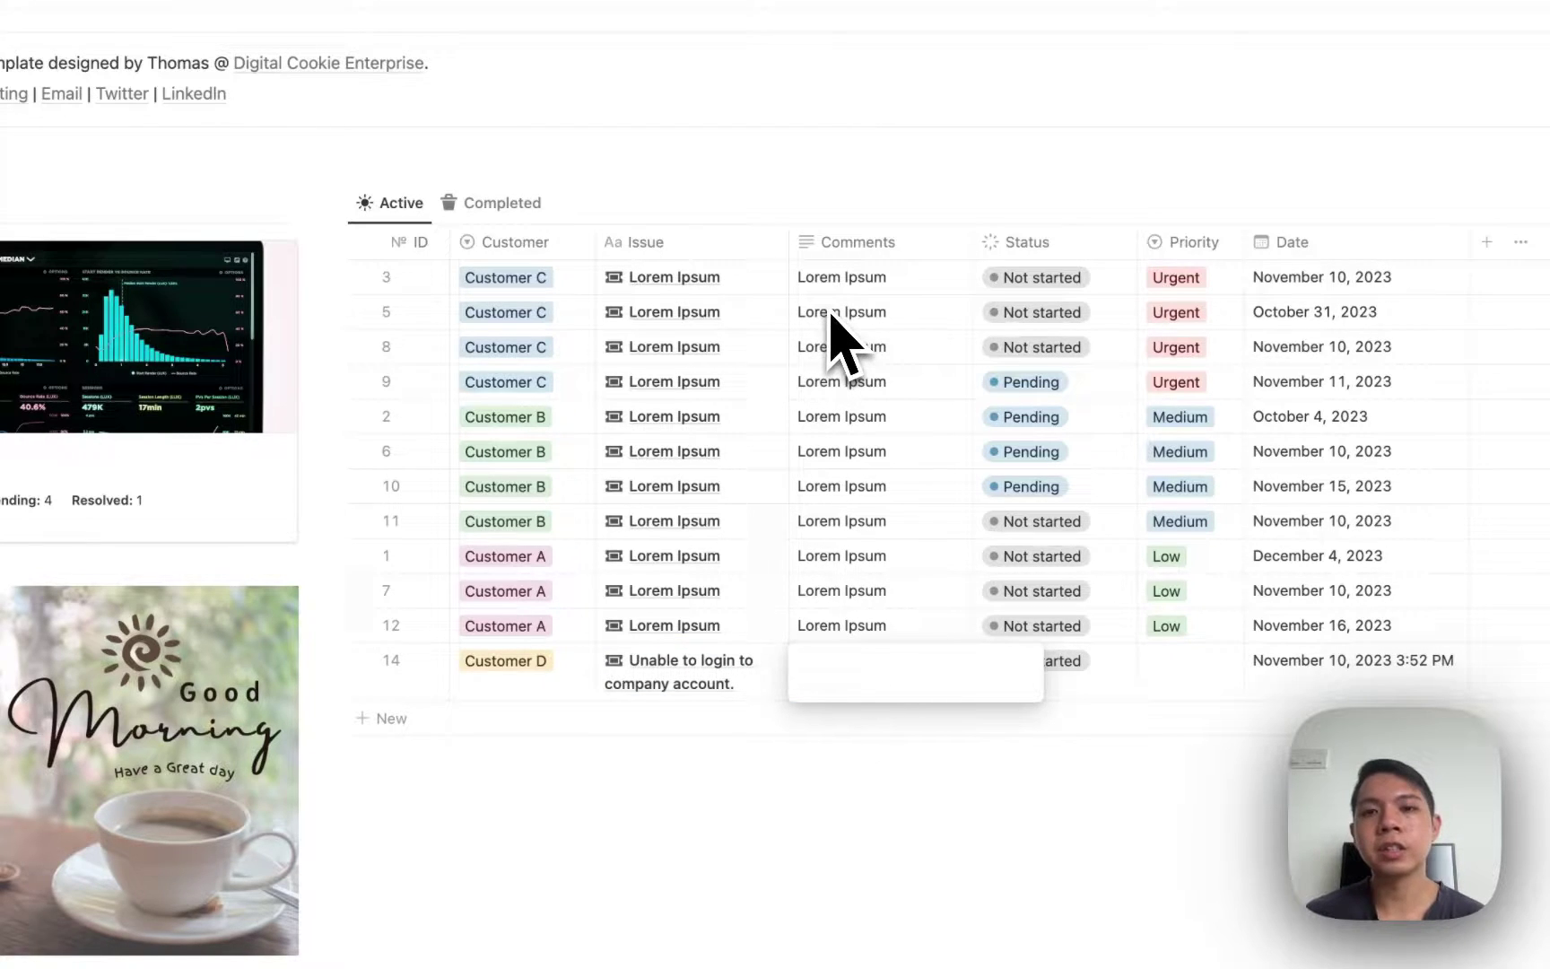
type("Trie")
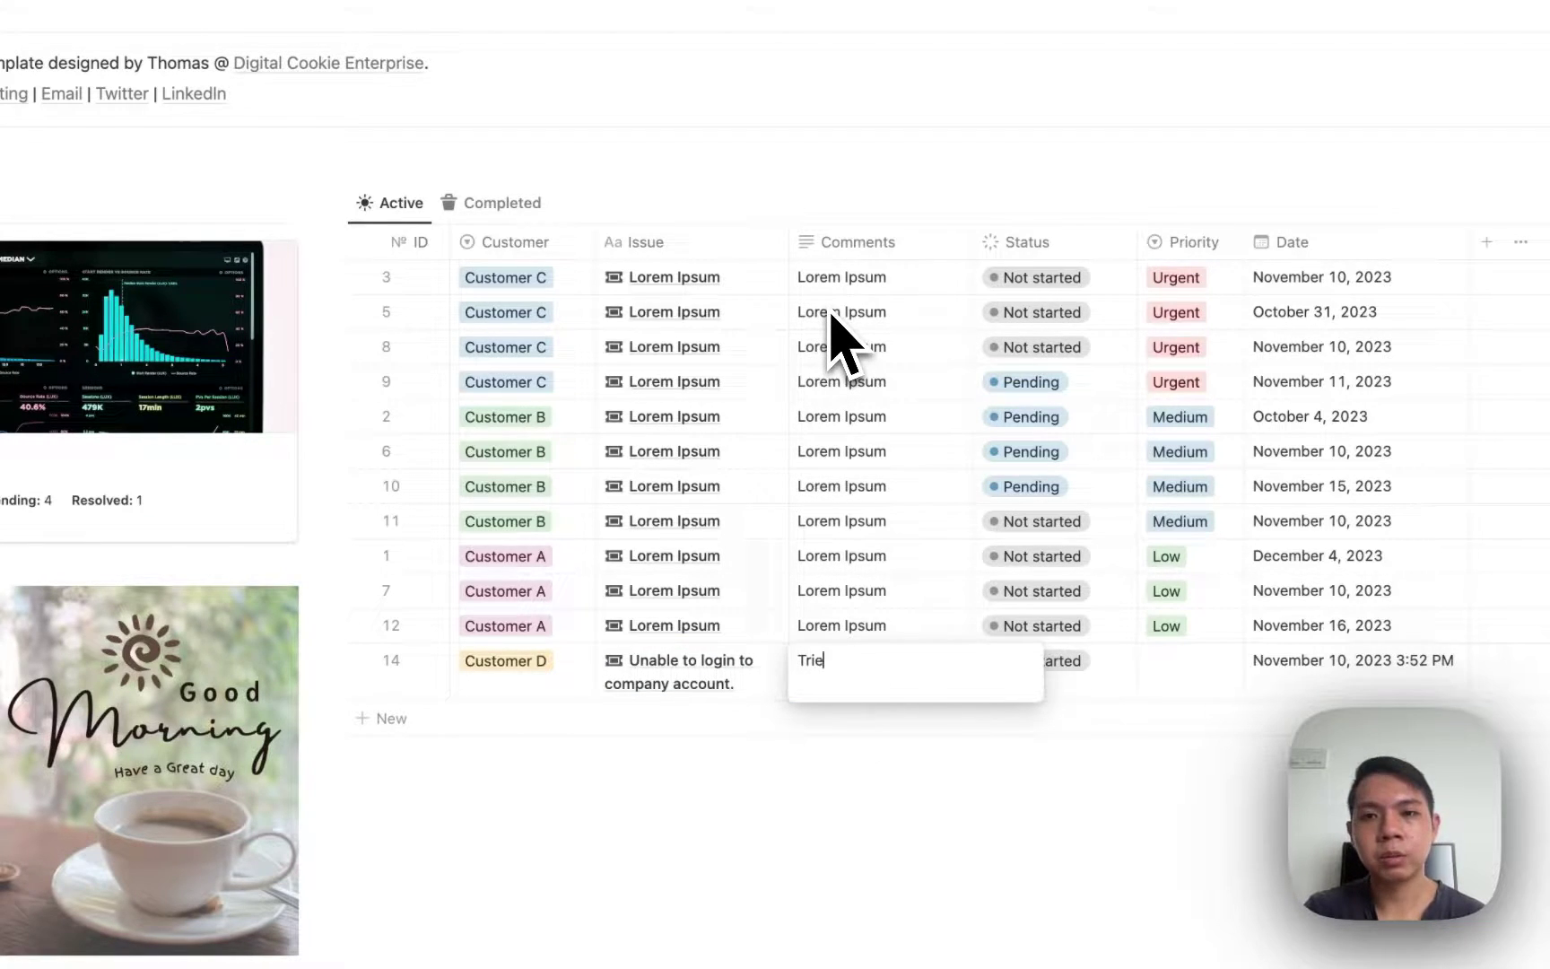
type("d to ac")
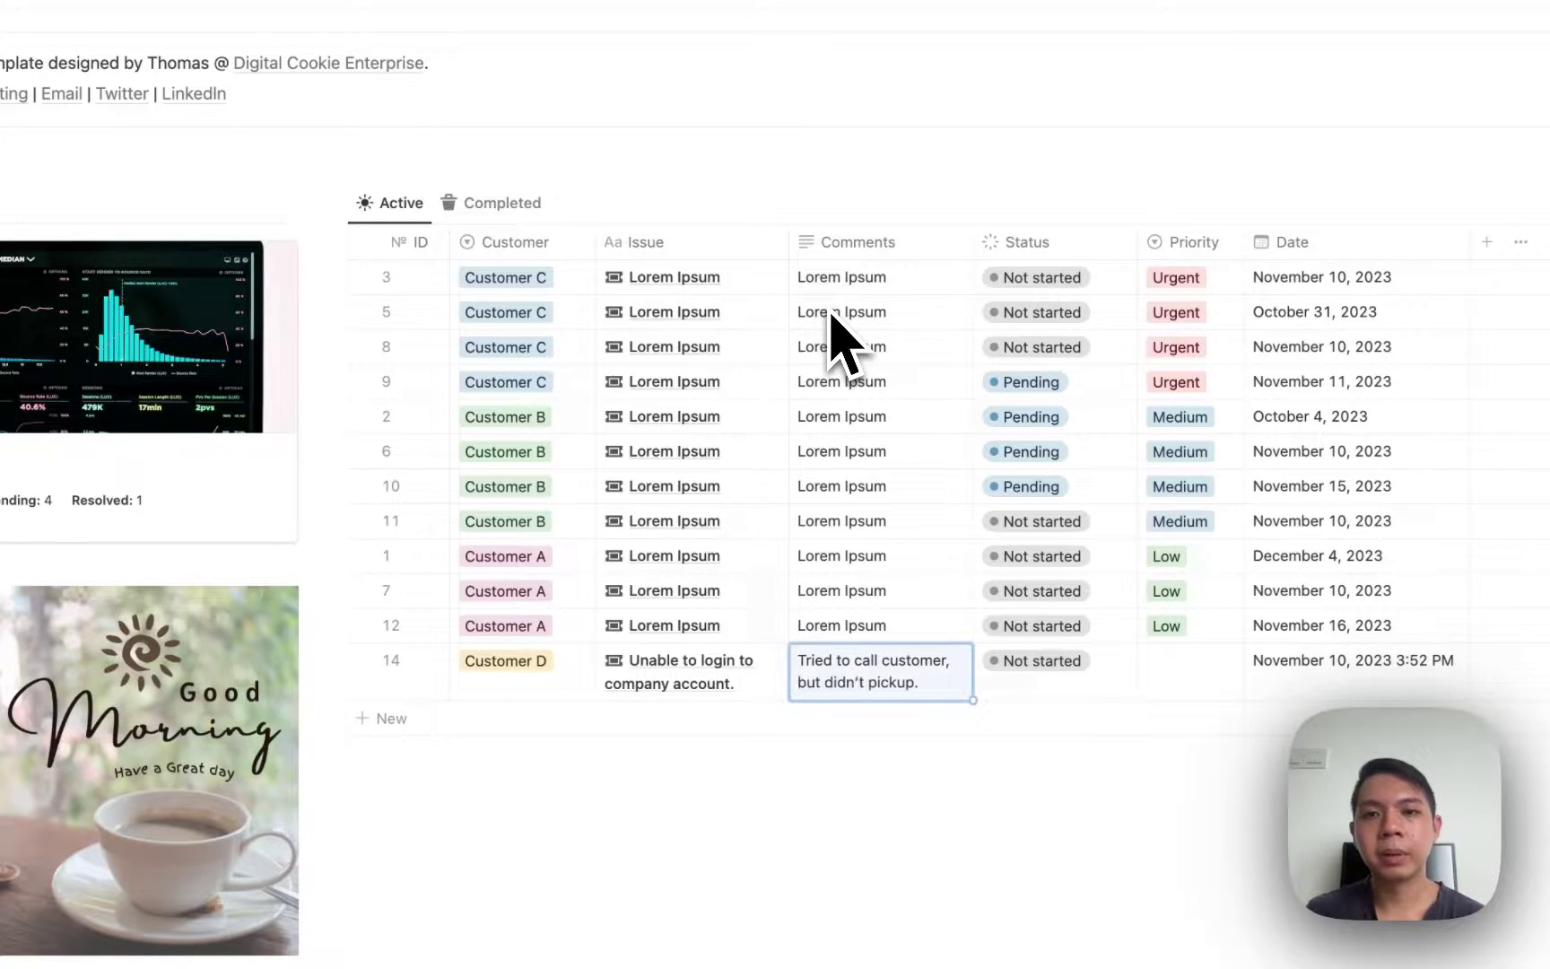
scroll(1031, 359, "down", 5)
Set issue 14's Status to Pending and its Priority to Medium
left_click(1036, 441)
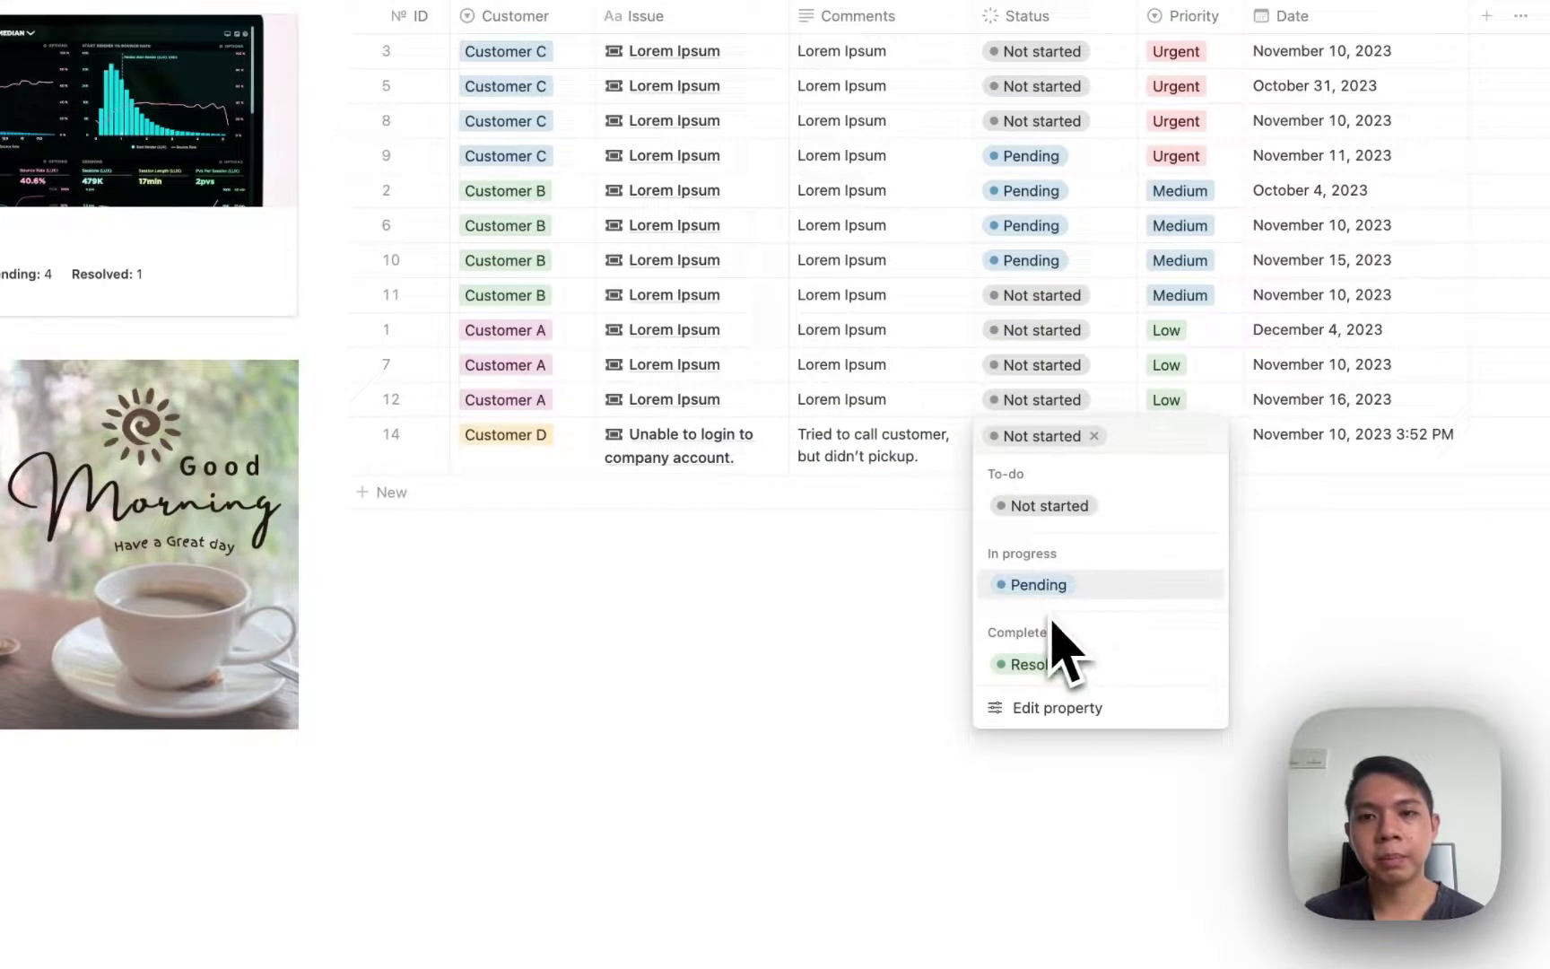
left_click(1058, 588)
left_click(1157, 433)
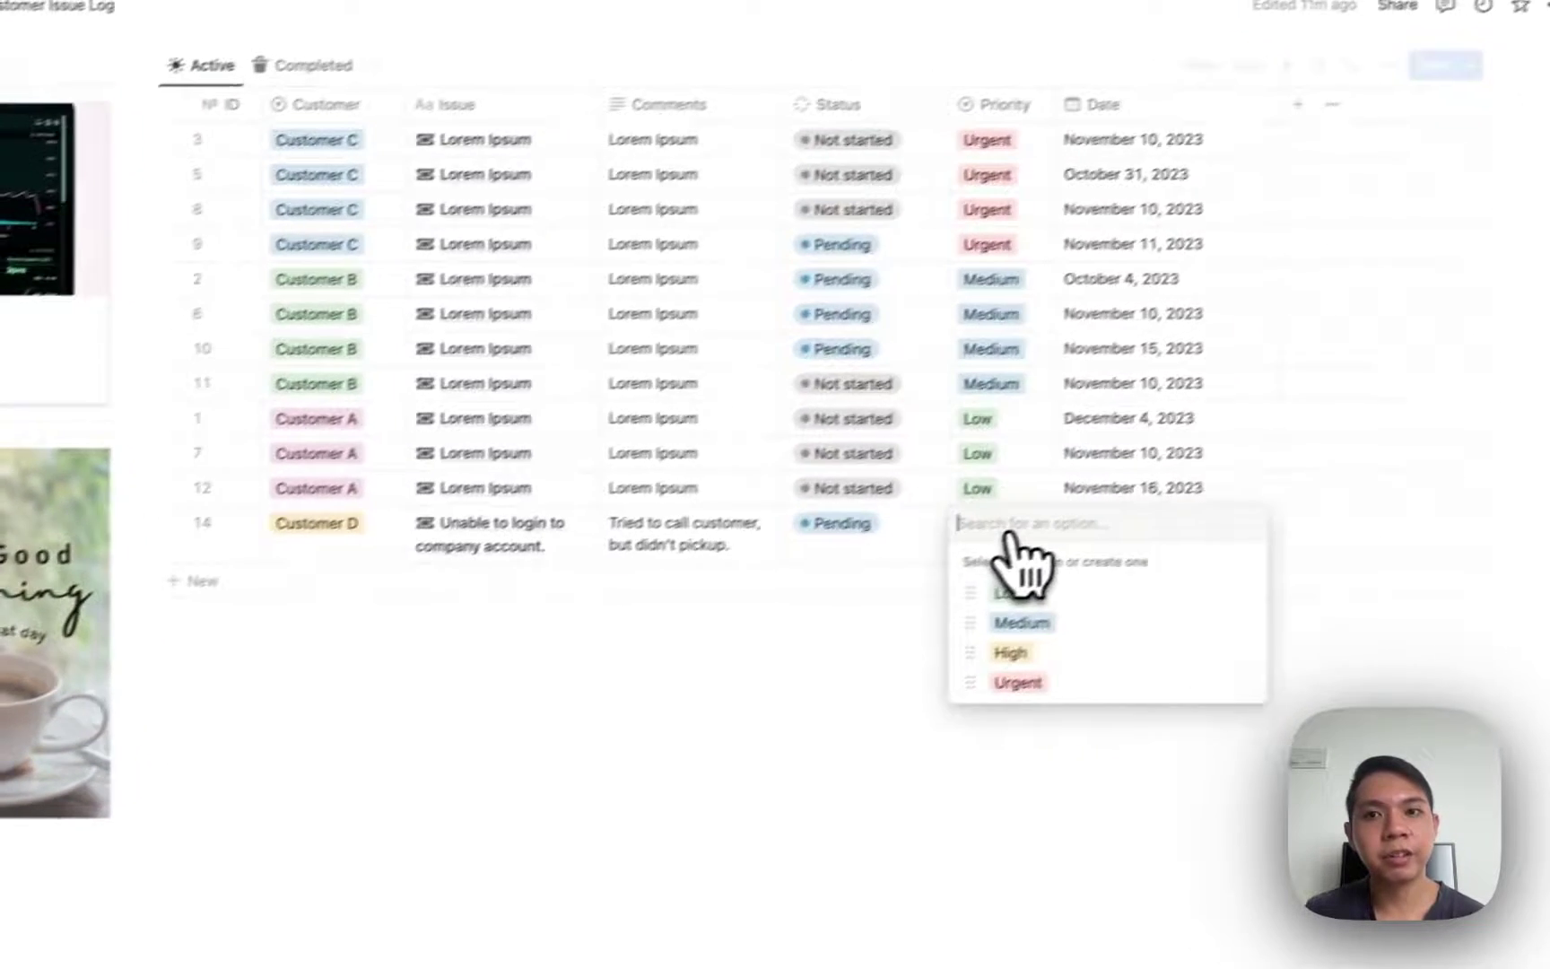
left_click(1197, 538)
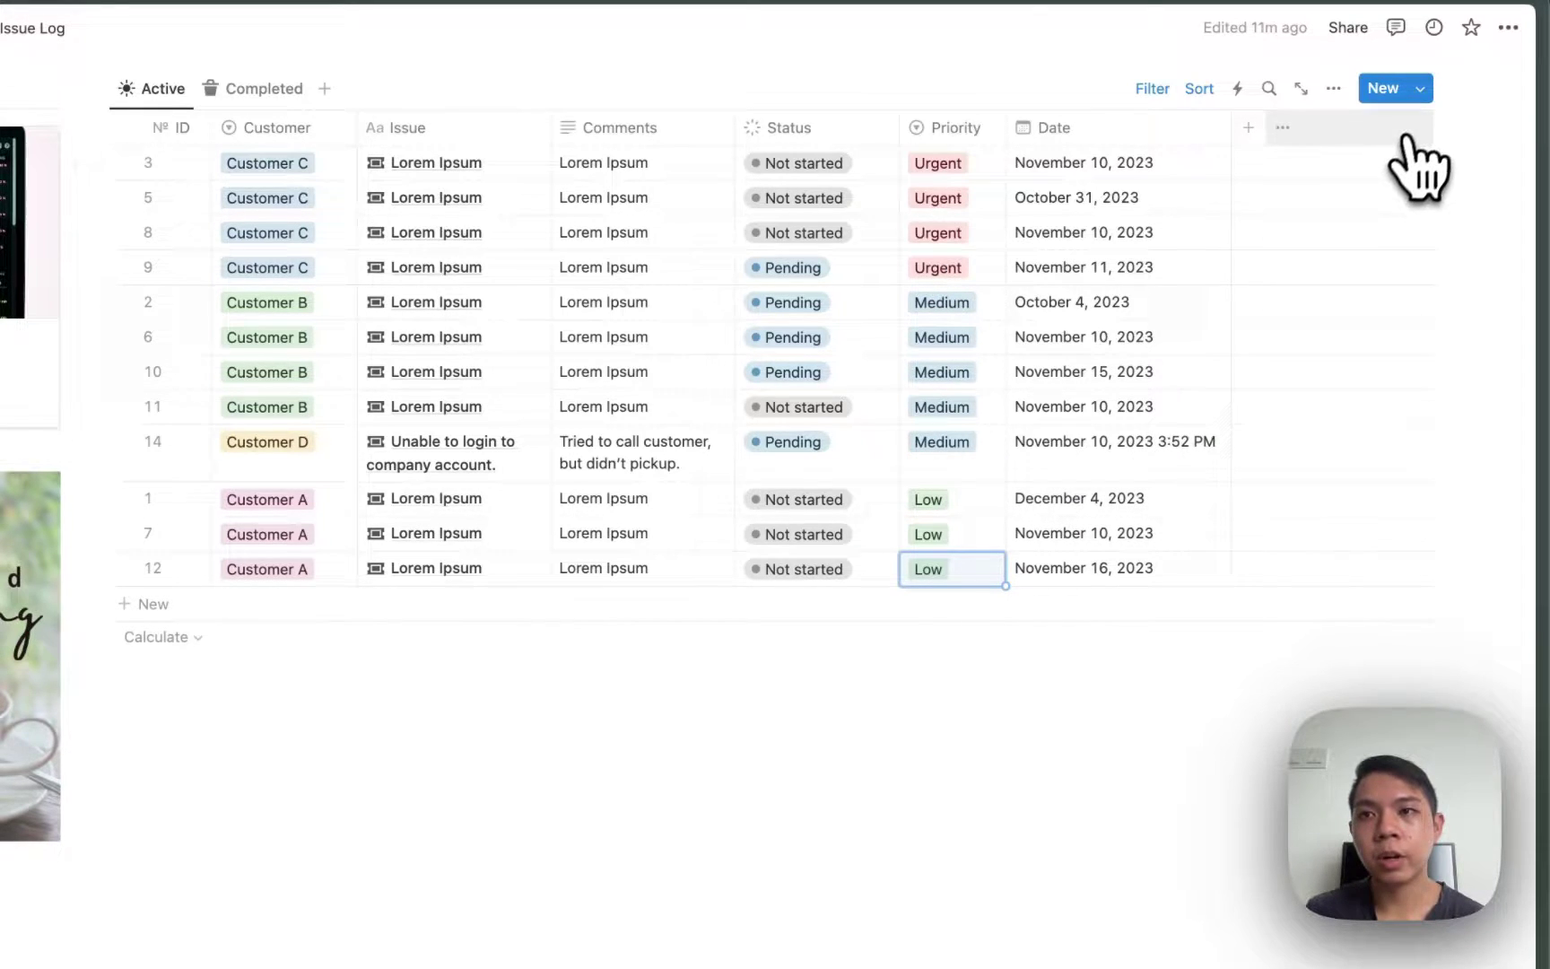
Glance at the new-issue templates, then widen the Comments column
left_click(1423, 97)
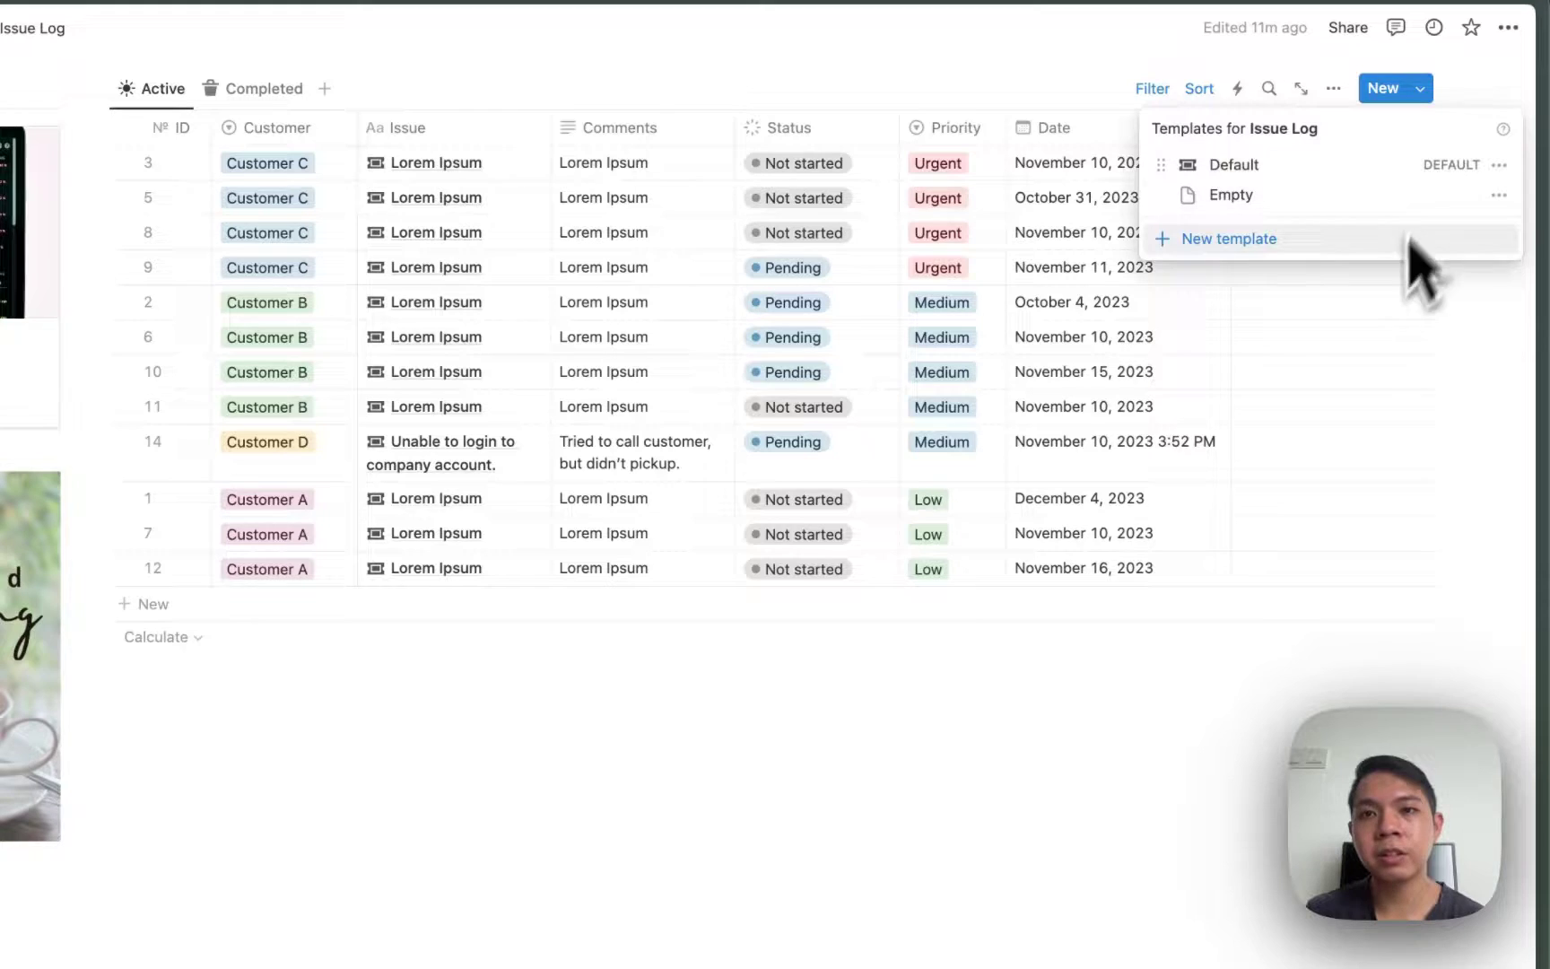
left_click(1399, 357)
left_click_drag(734, 130, 801, 134)
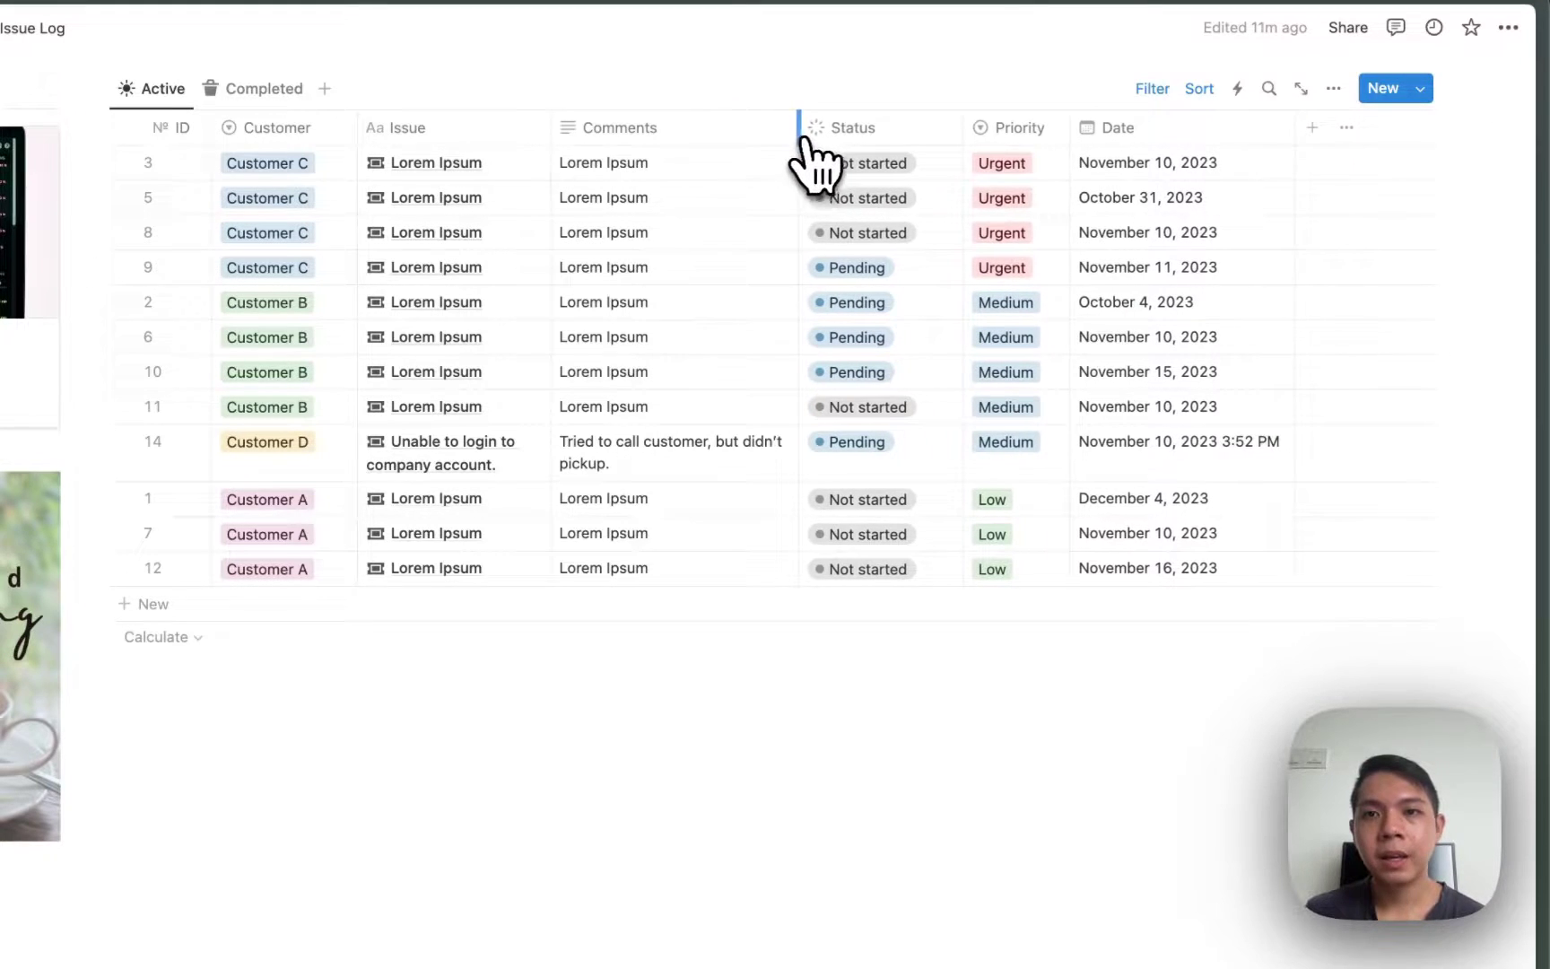
Change issue 14's Status to Resolved
left_click(850, 134)
key("Escape")
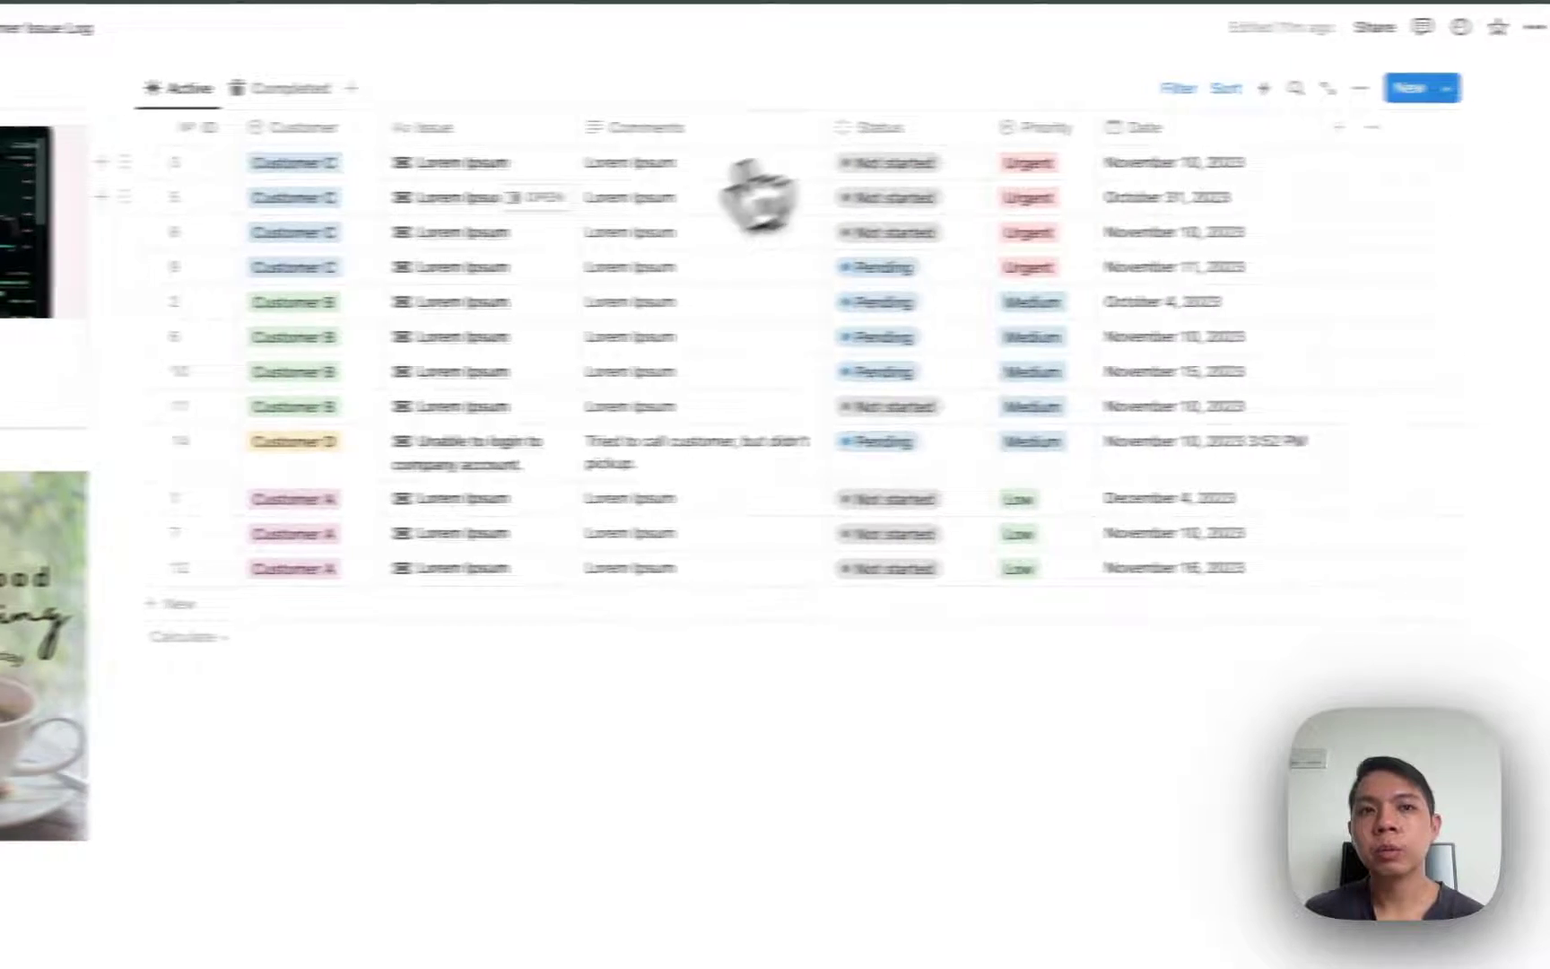
left_click(1096, 451)
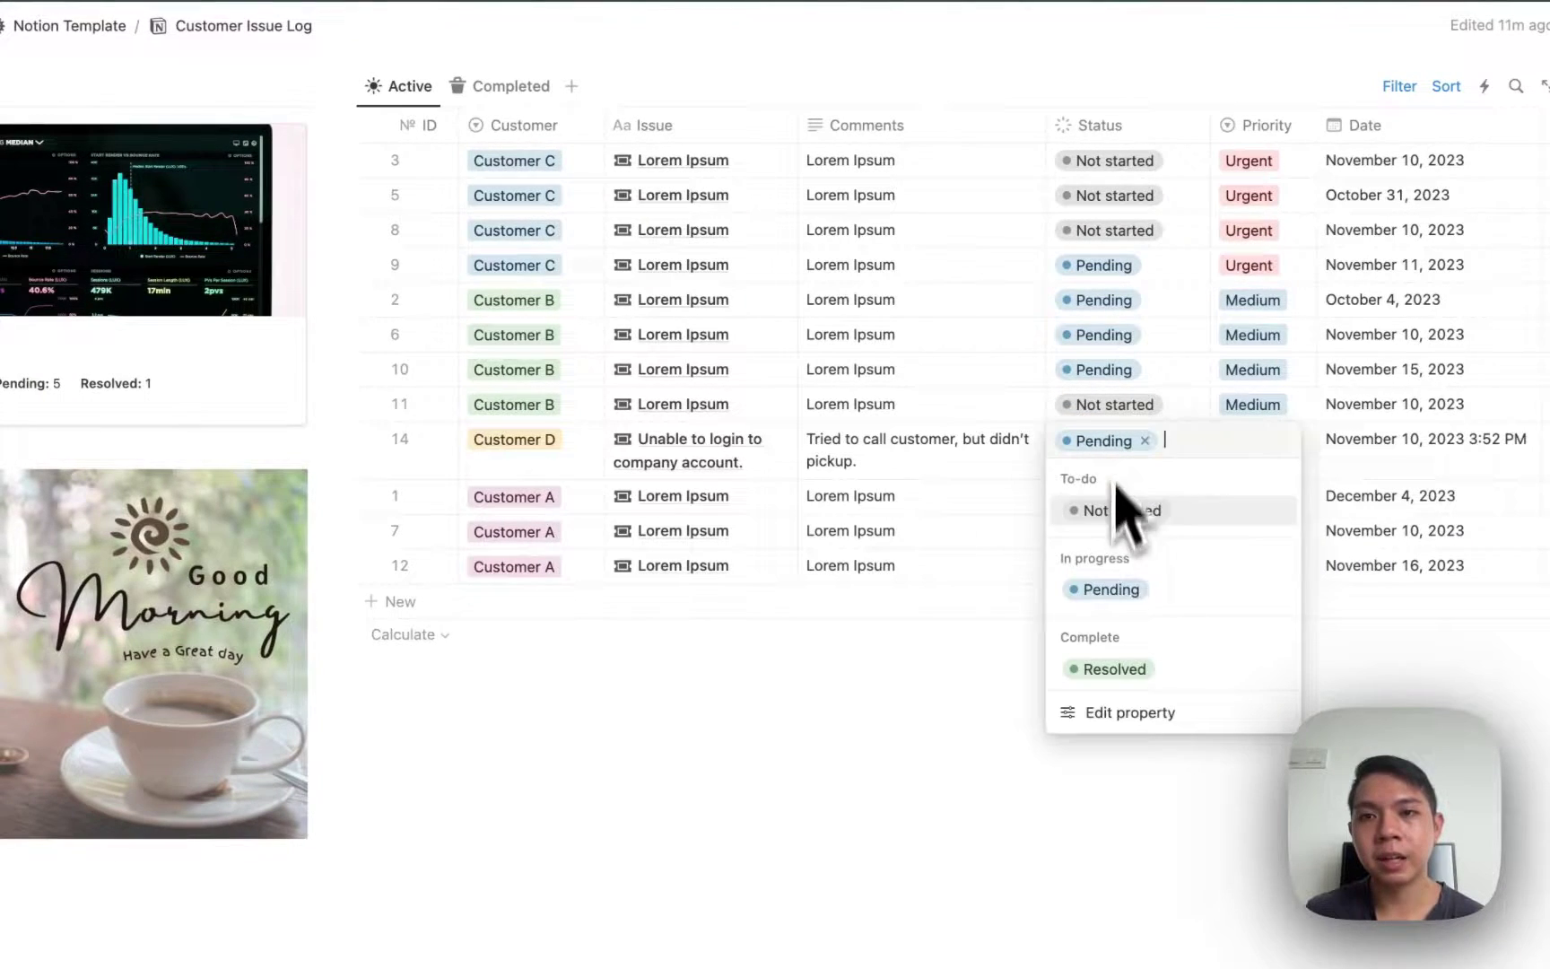
left_click(1122, 665)
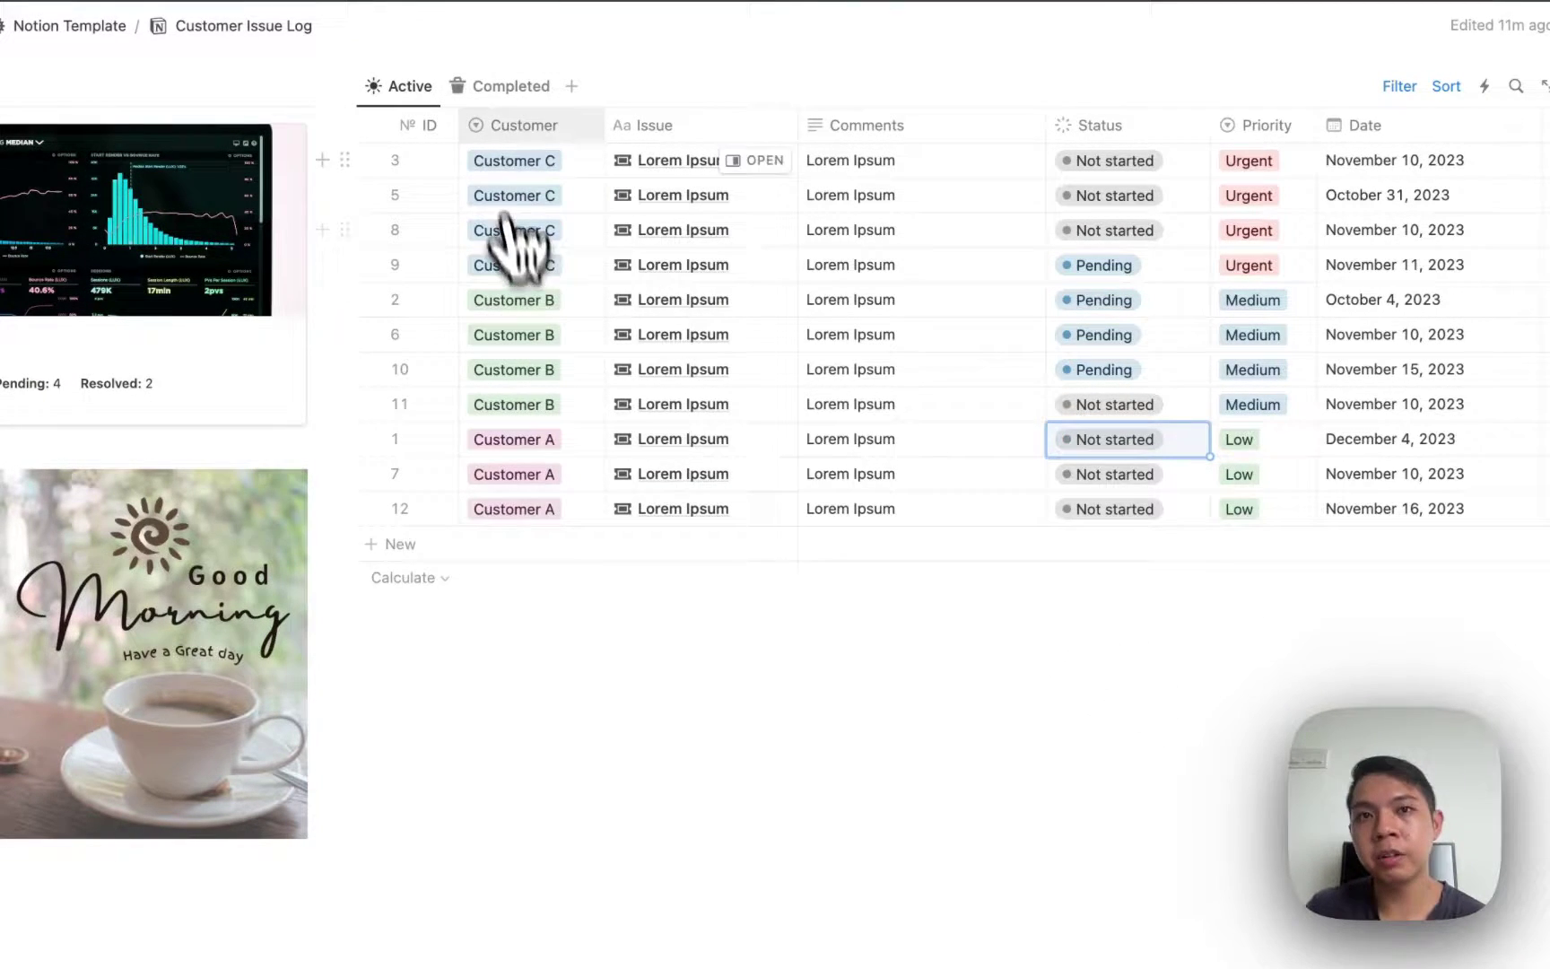
Confirm issue 14 appears in the Completed view, then return to Active
left_click(508, 86)
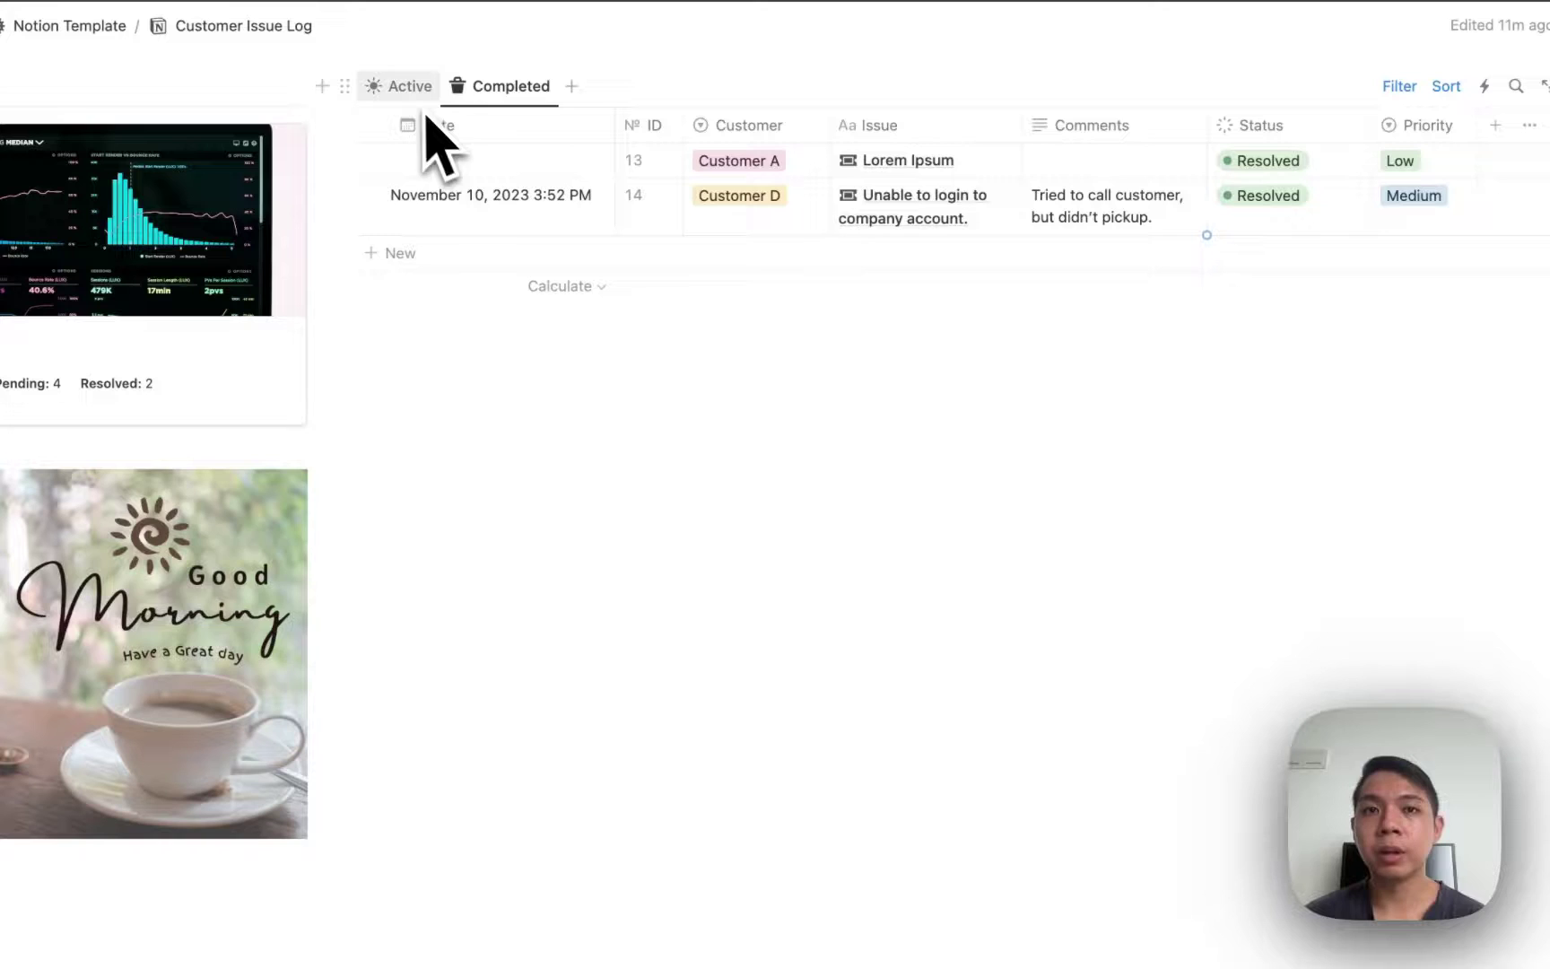
left_click(408, 90)
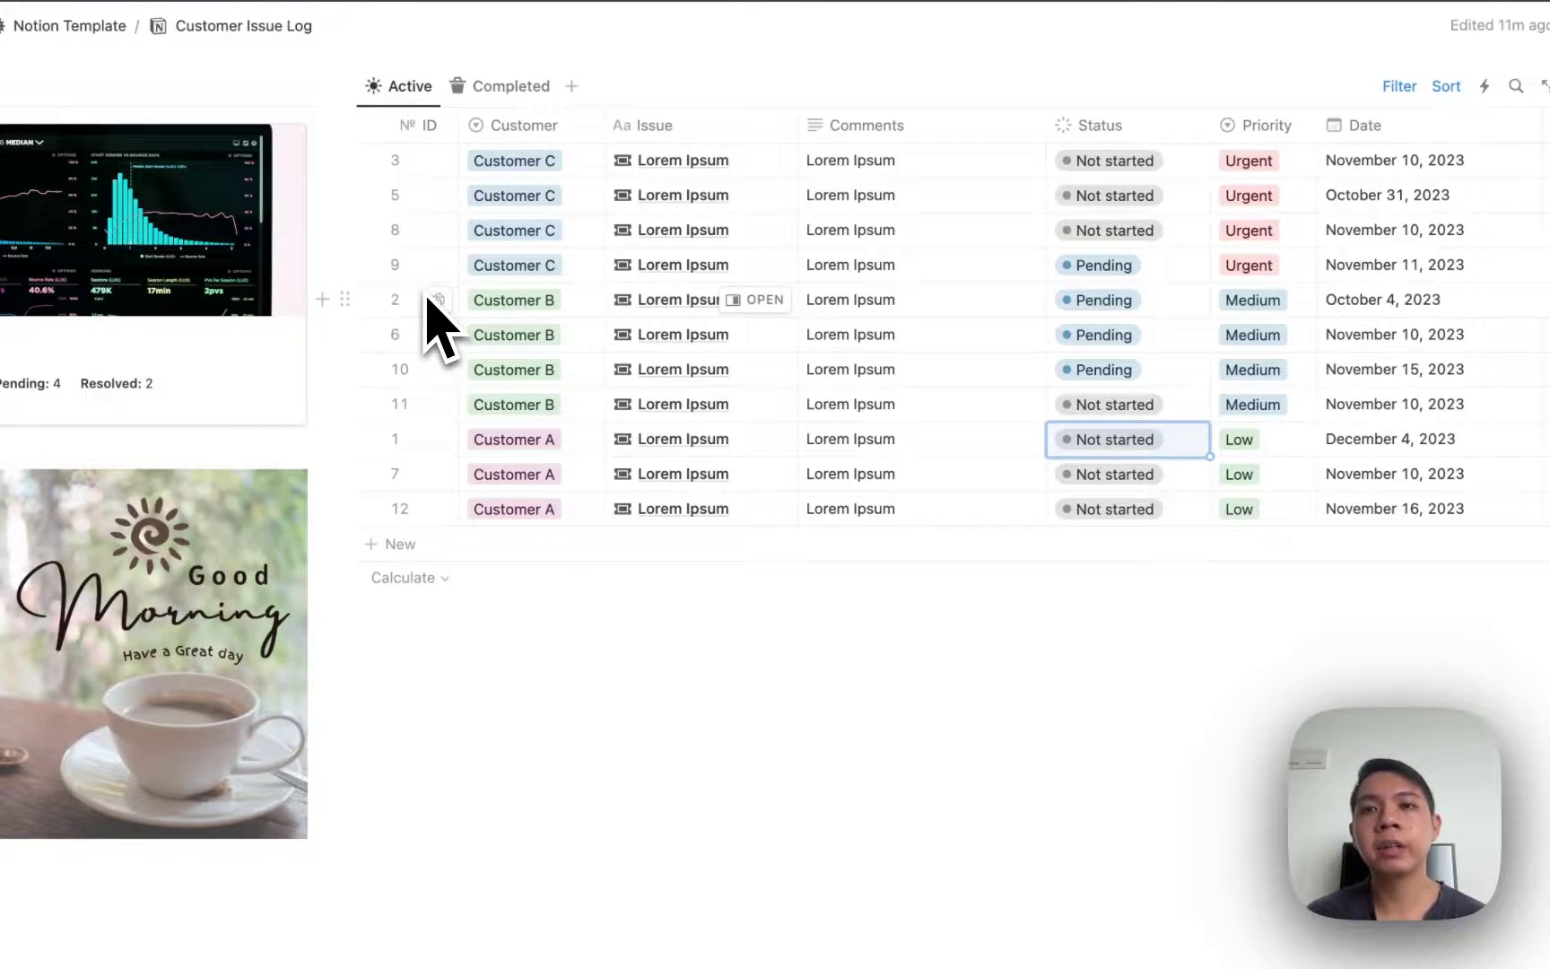
scroll(429, 303, "up", 3)
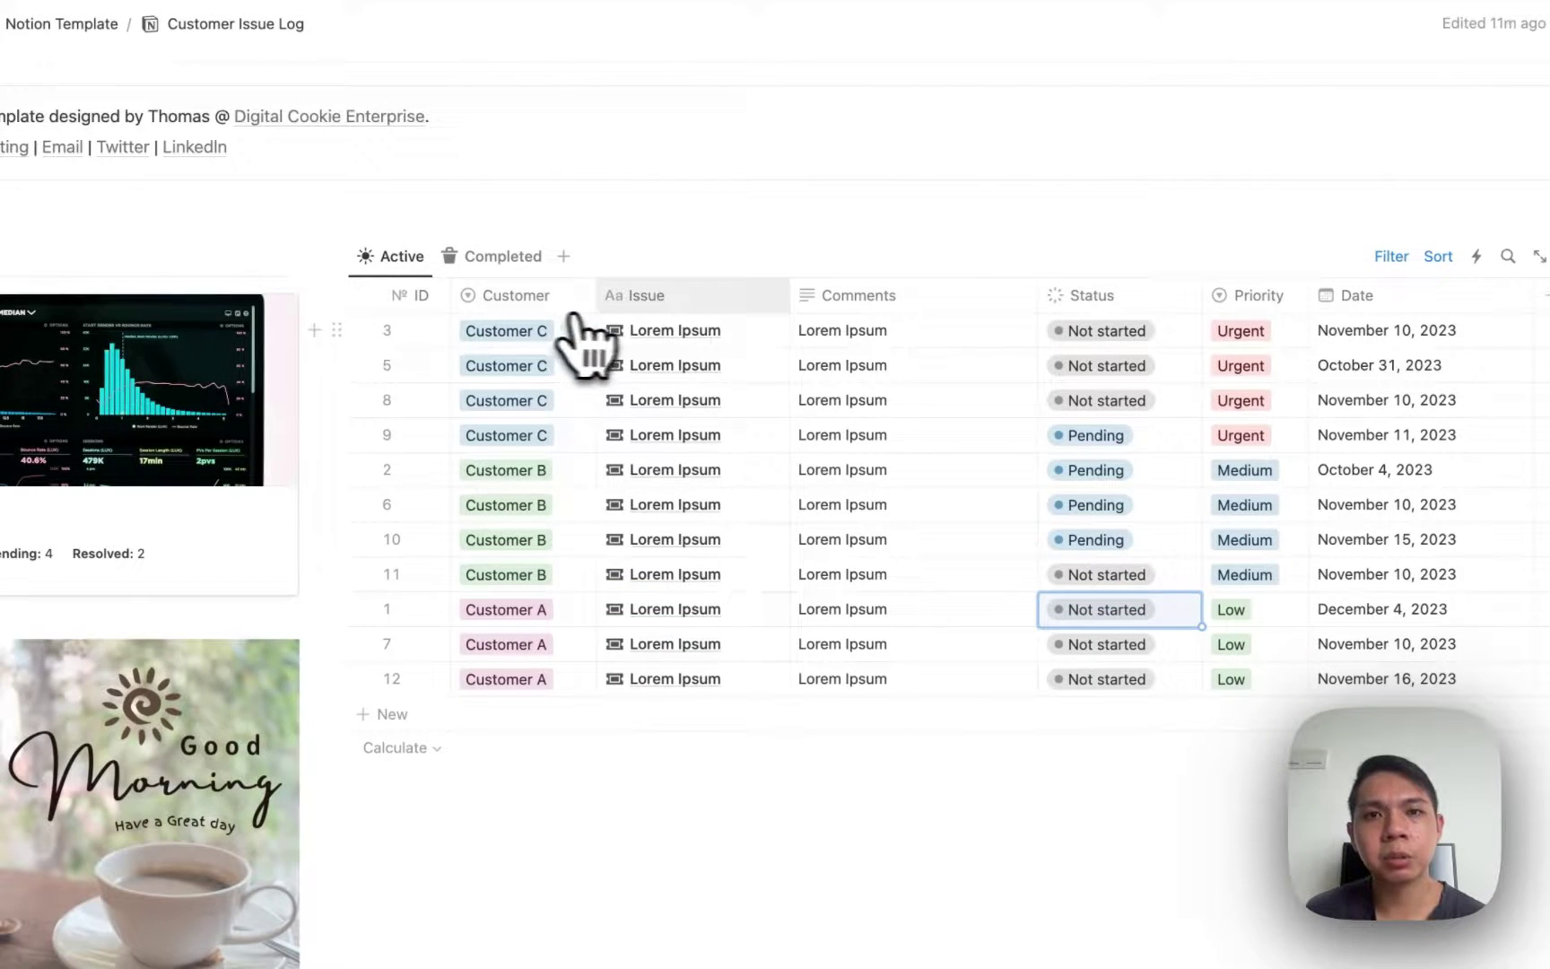
Look at issue 3's Customer options and comment cell without changing anything
left_click(567, 306)
key("Escape")
left_click(537, 332)
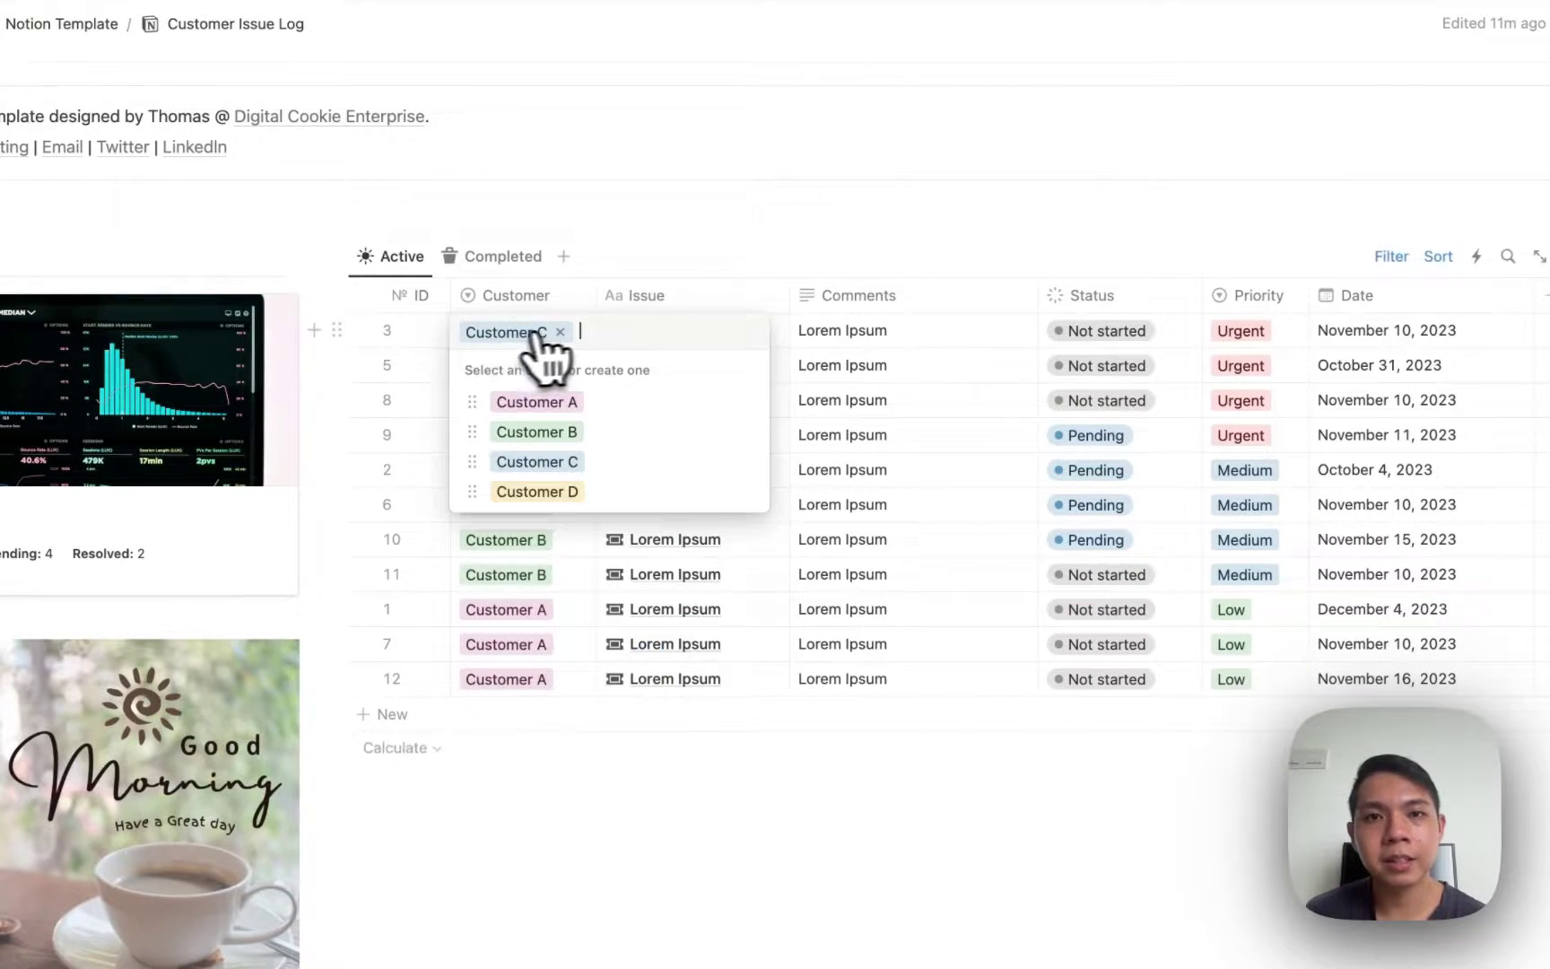
key("Escape")
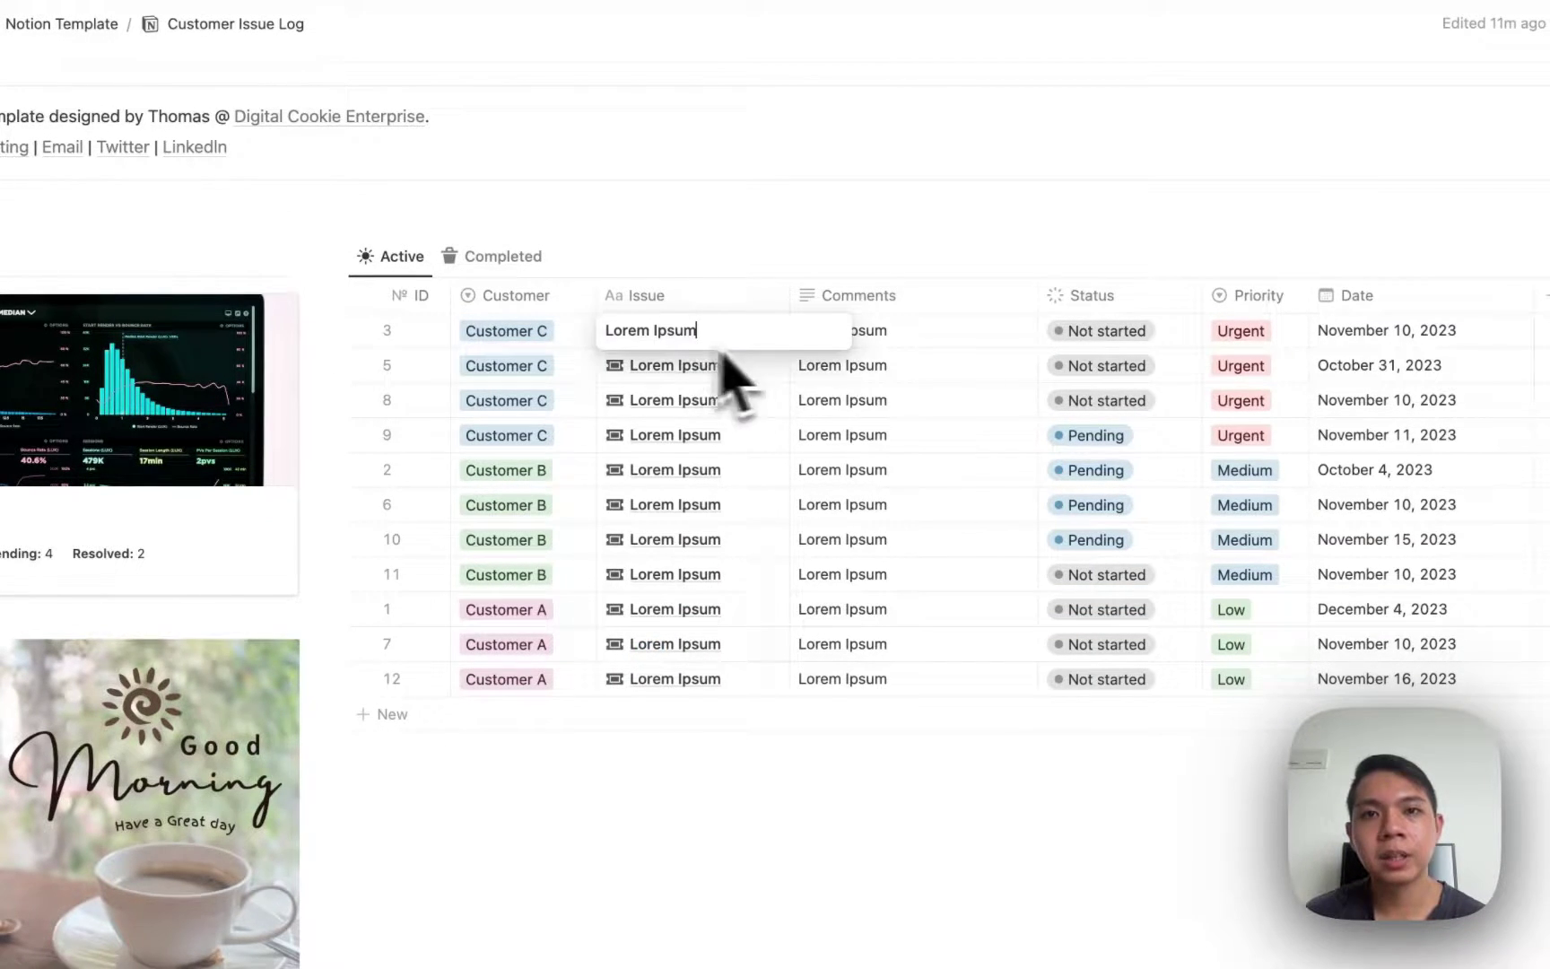
left_click(896, 339)
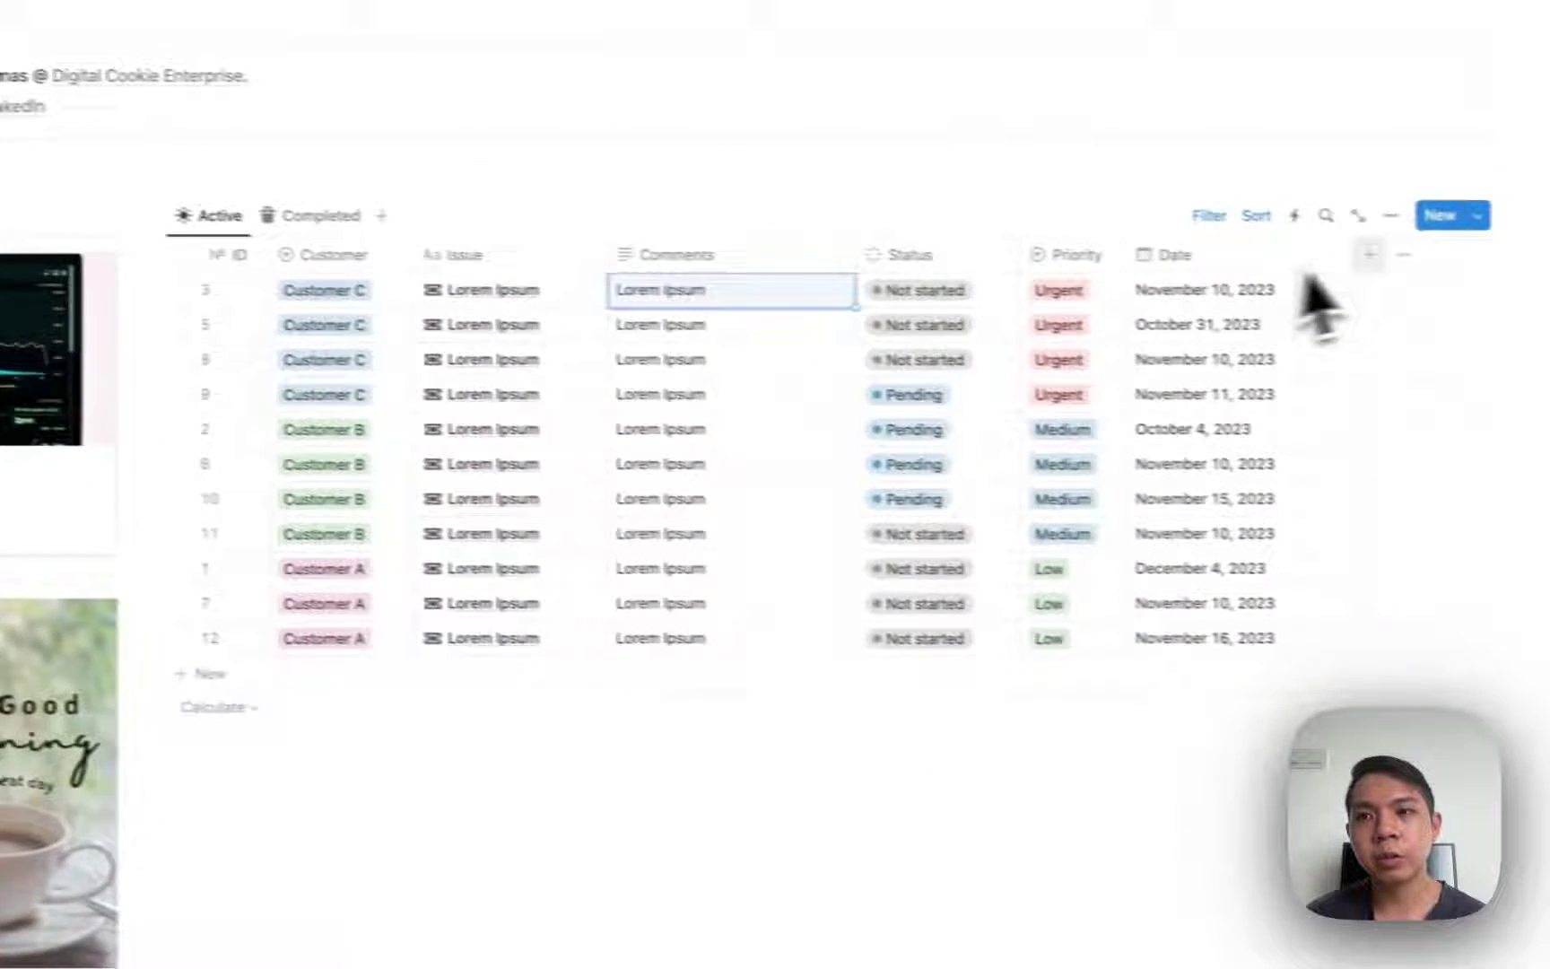
Unhide the Dashboard property in the Active table's property settings
left_click(1333, 208)
left_click(1230, 383)
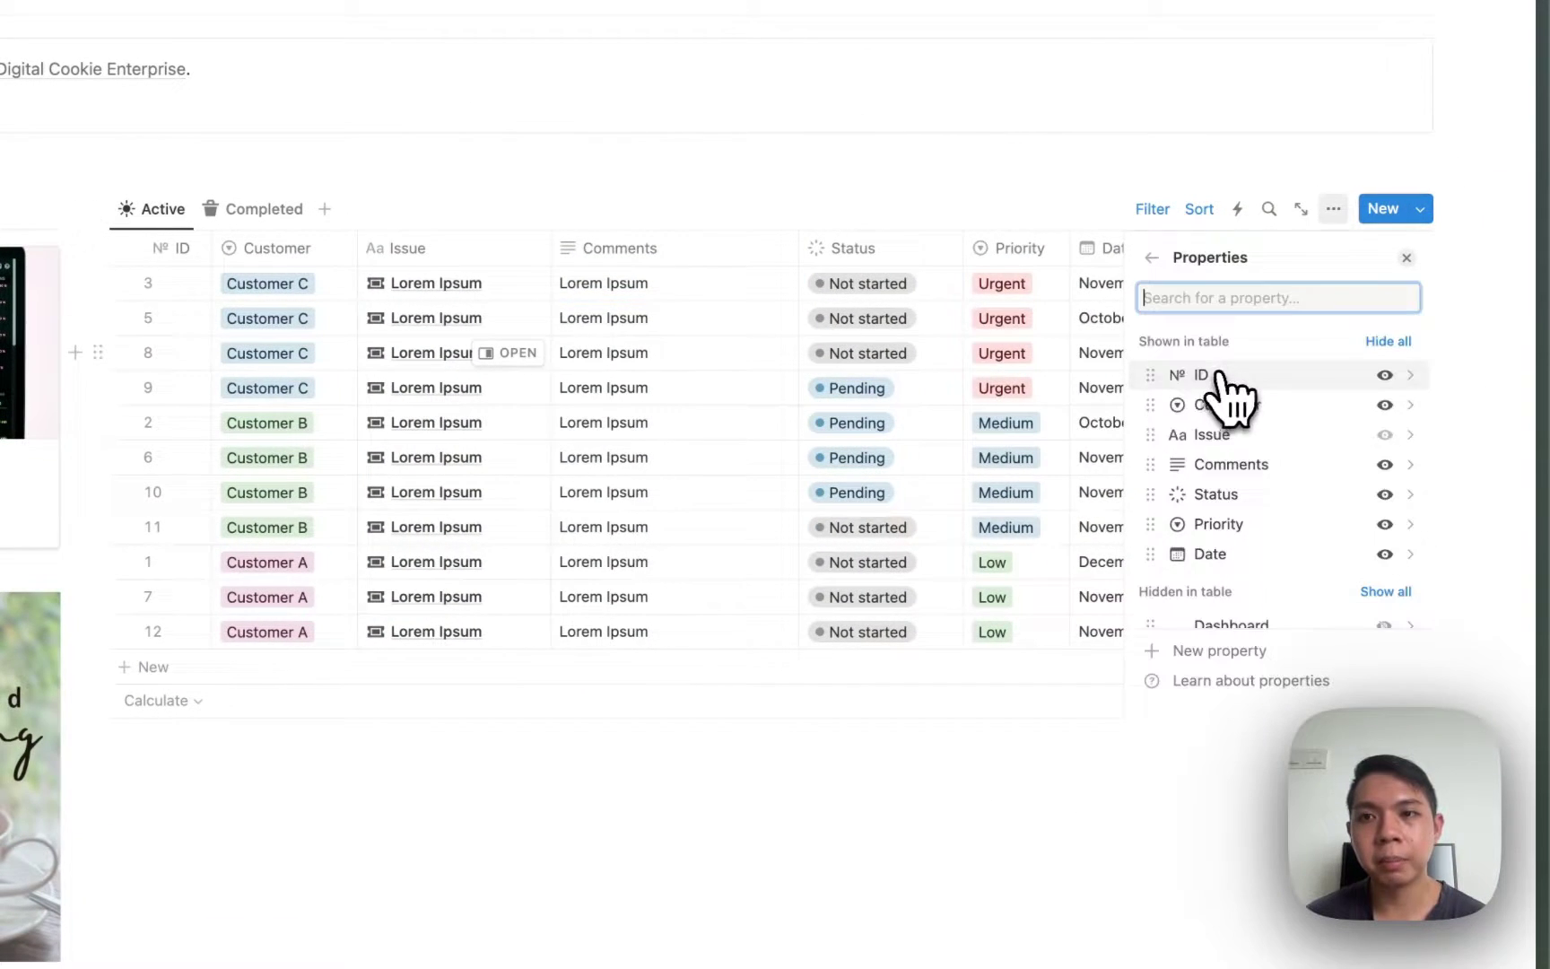
scroll(1193, 485, "down", 1)
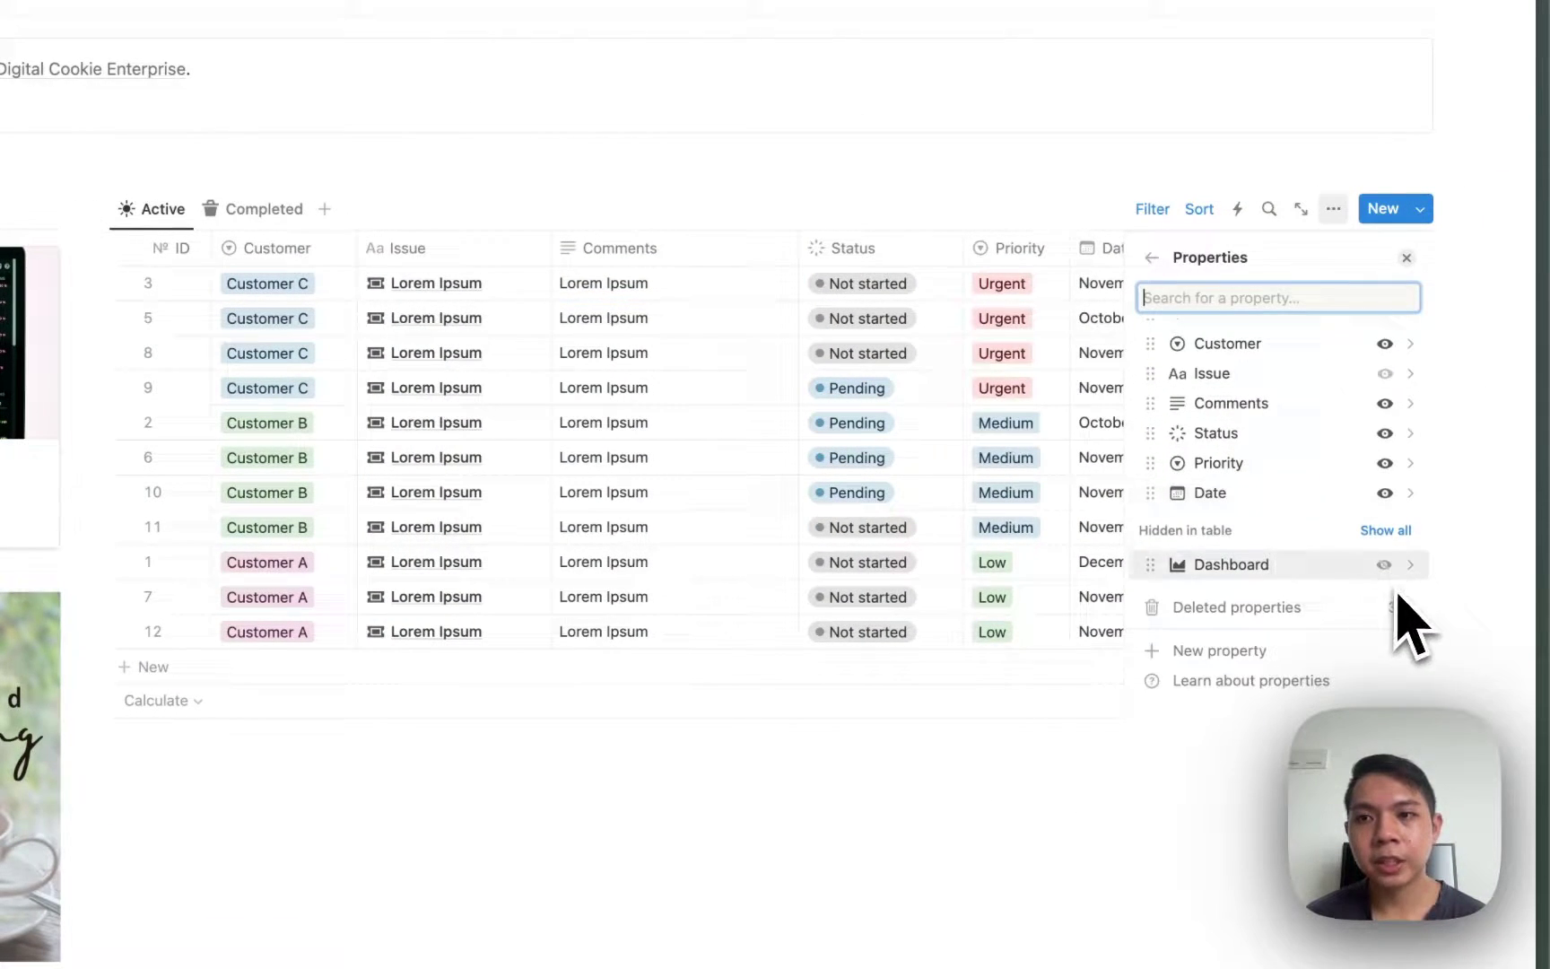
left_click(1384, 564)
left_click(1504, 482)
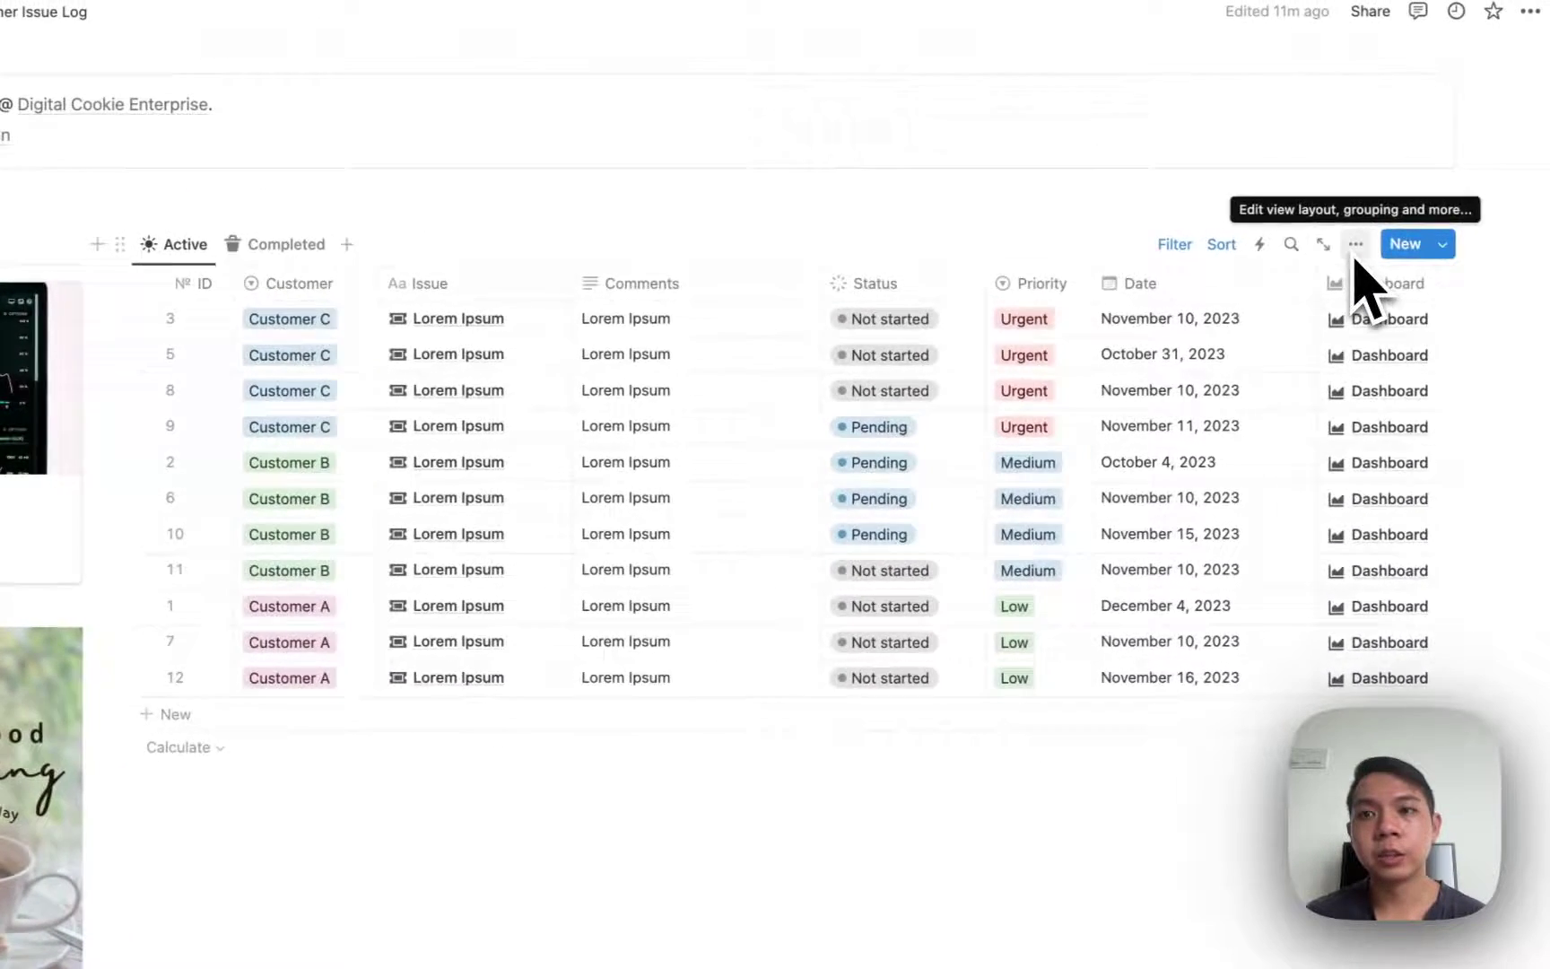
Add a Relation property connecting every issue to the Dashboard database
left_click(1400, 283)
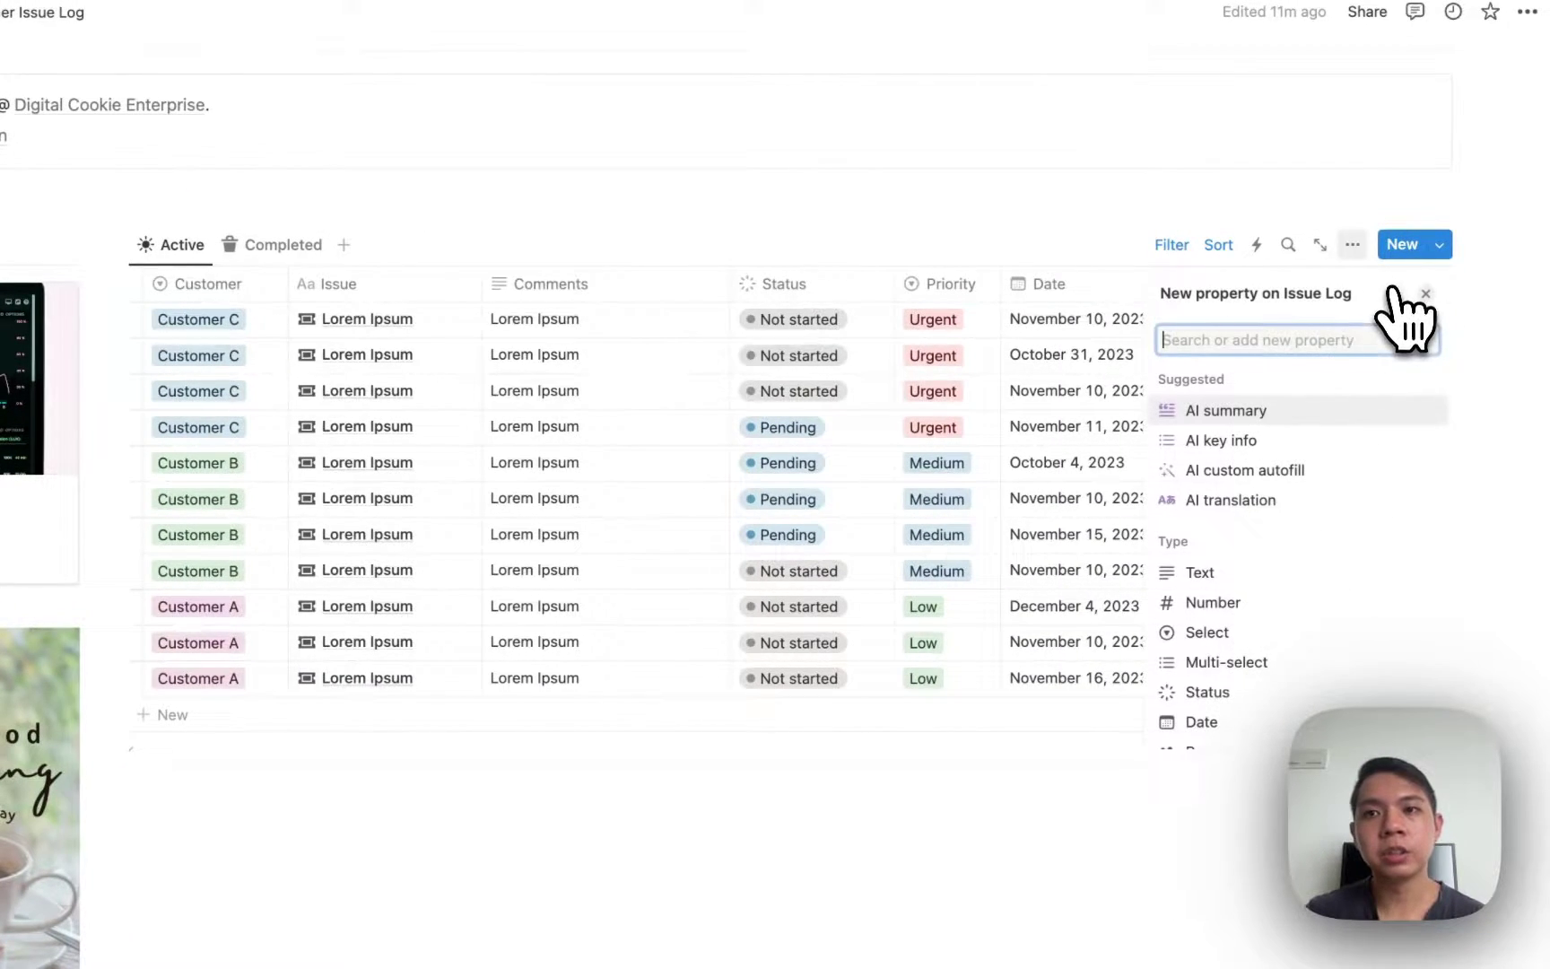
type("rela")
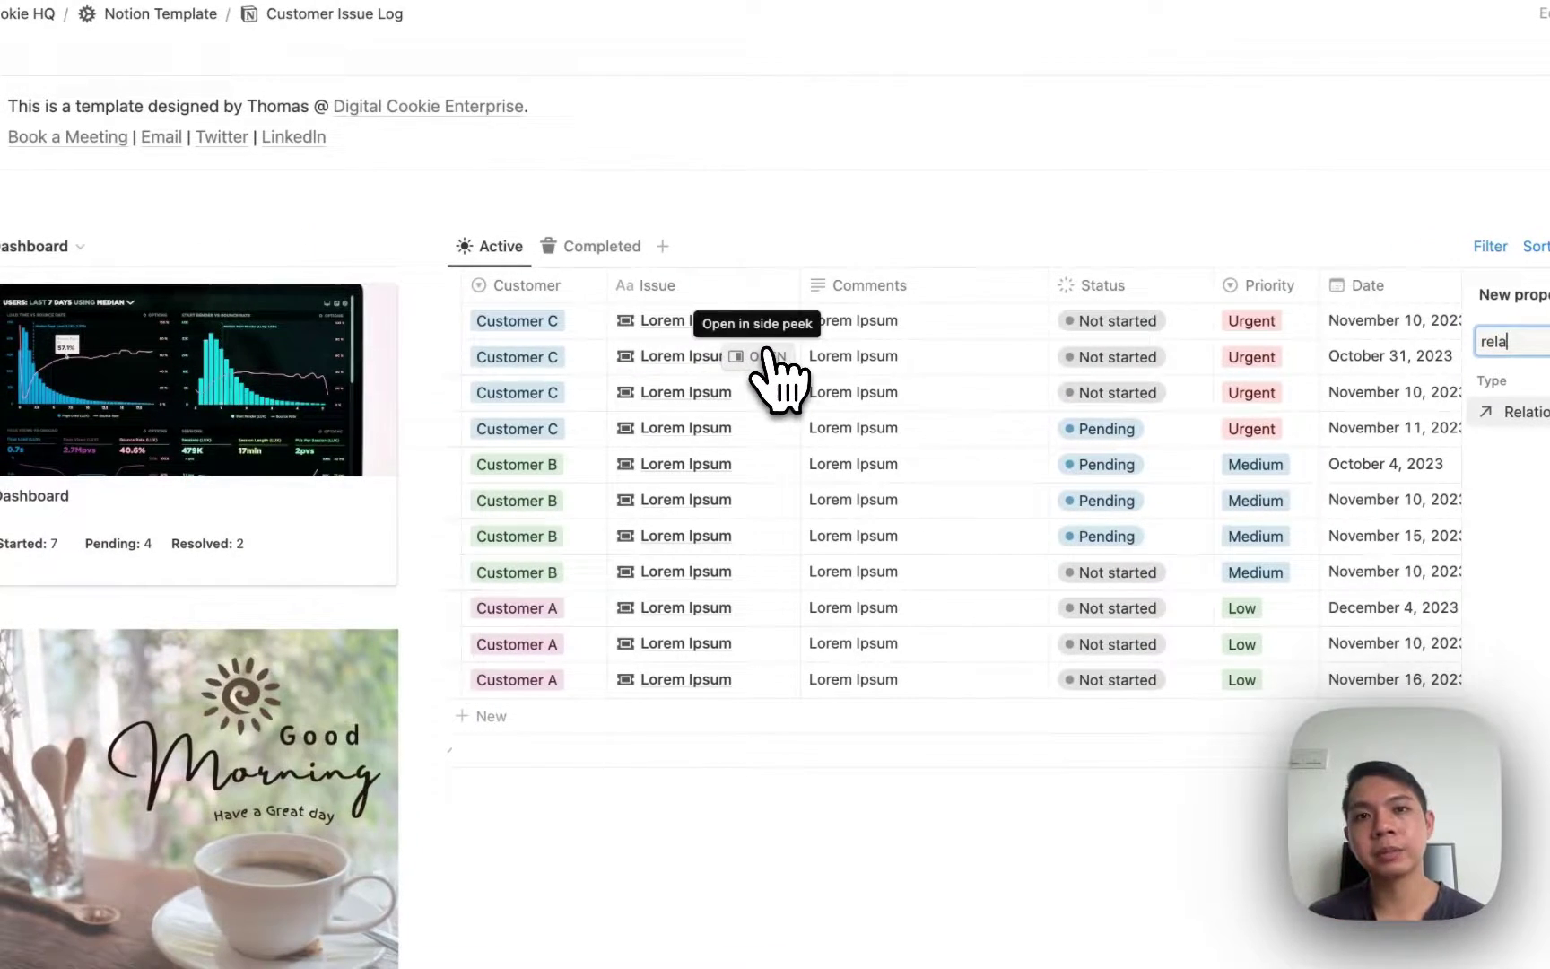
key("Escape")
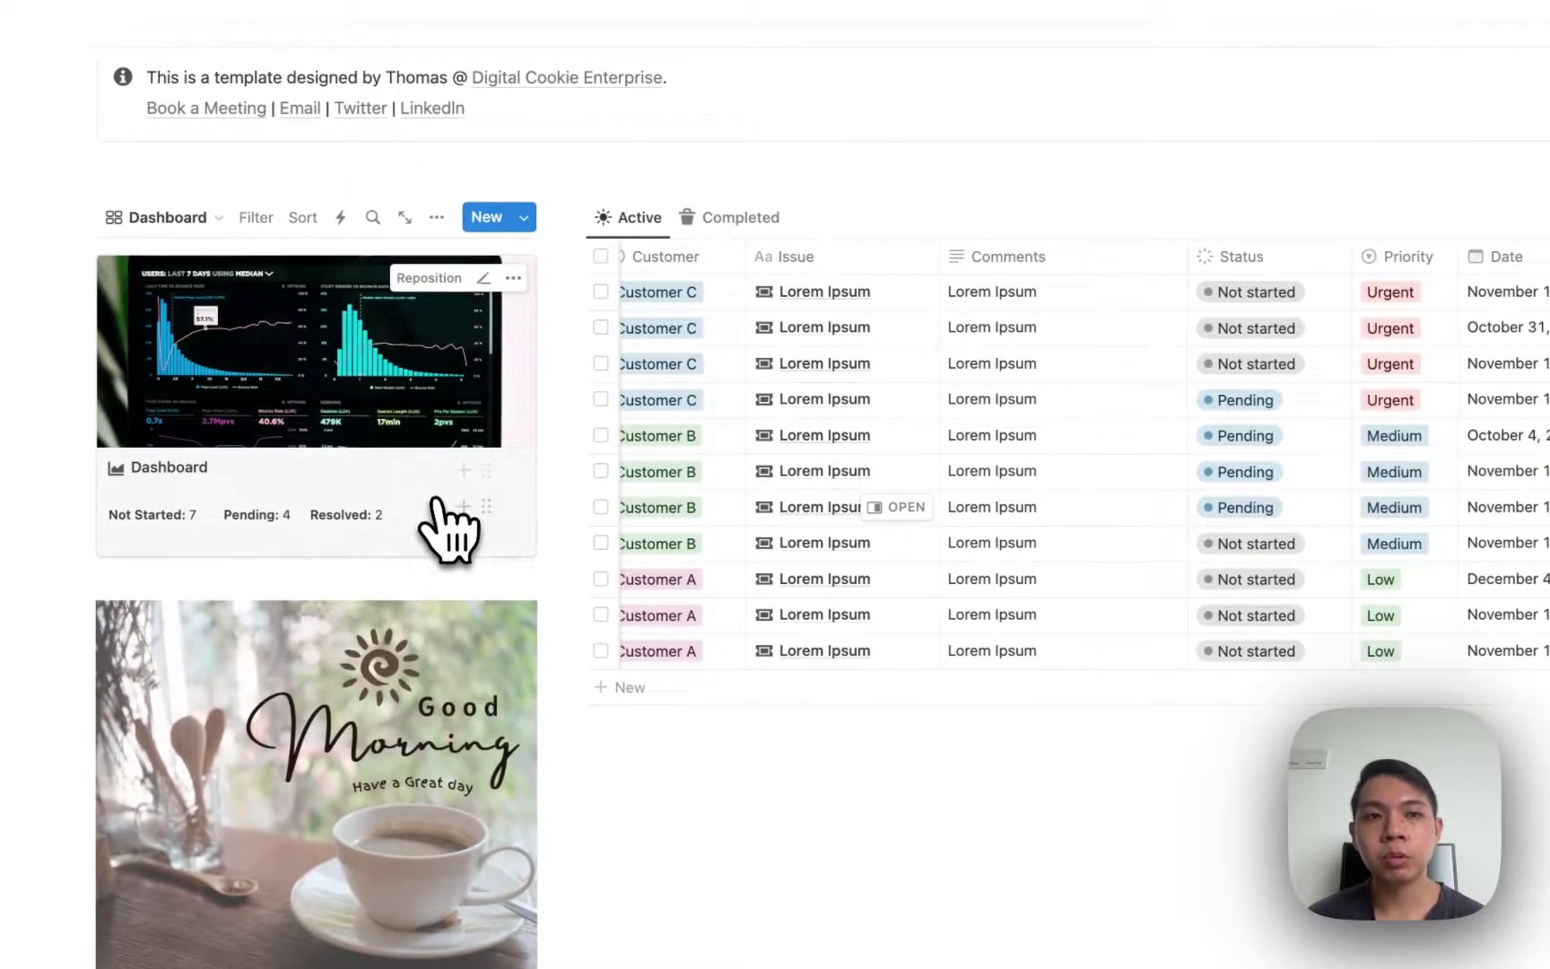
Open the Dashboard card in side peek and view its Issue Log relation with 13 issues
left_click(480, 507)
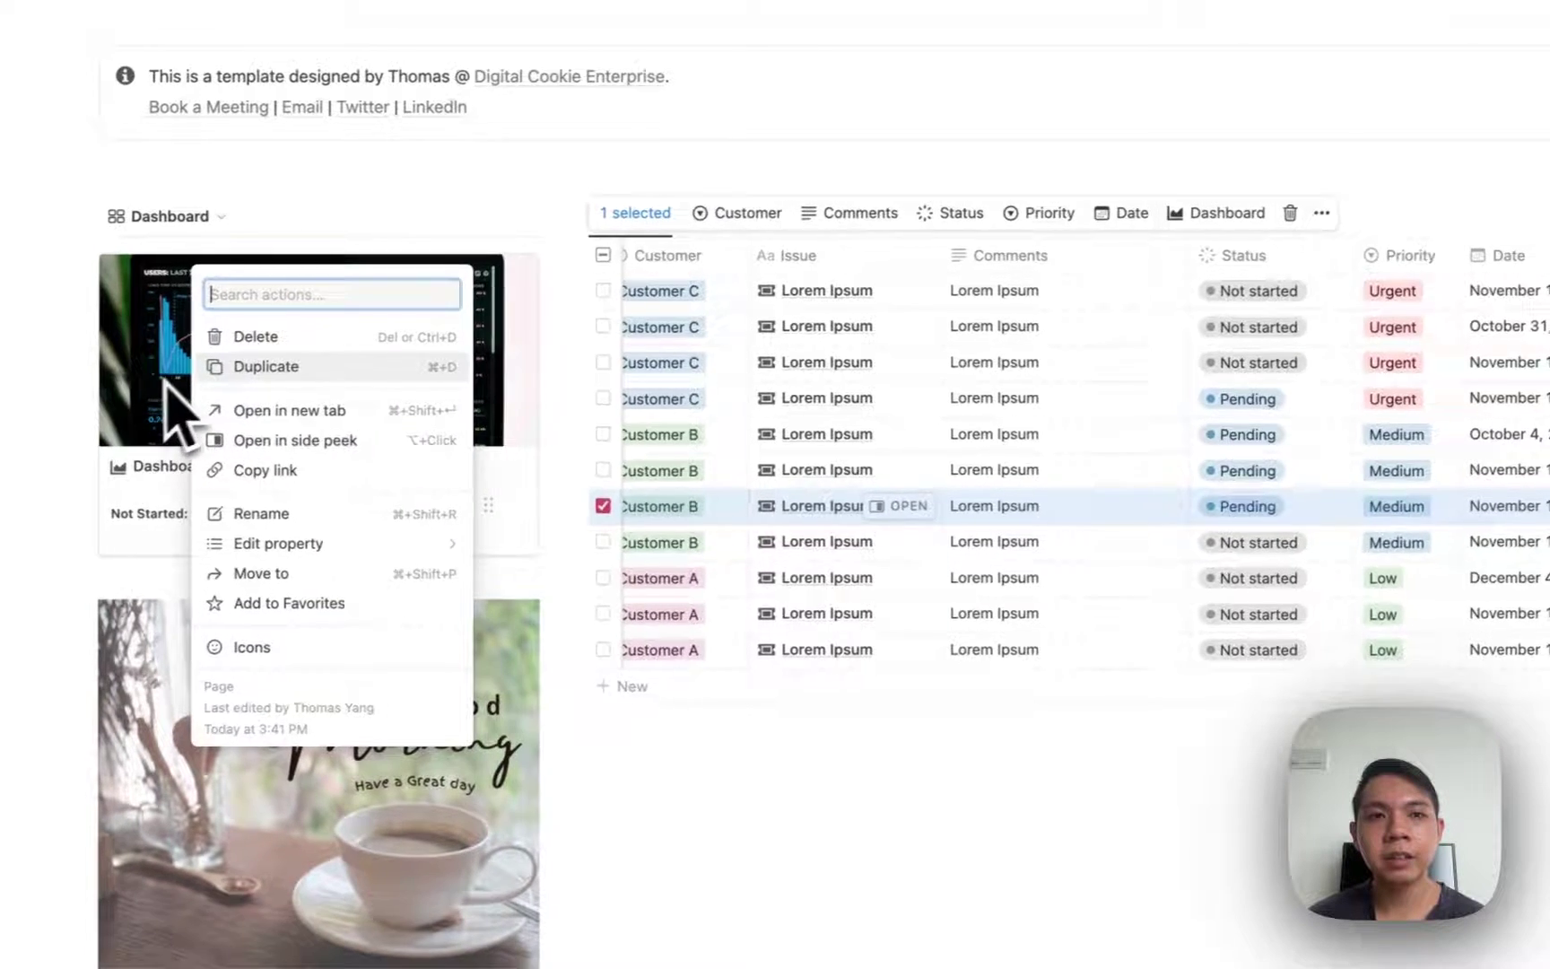
left_click(147, 404)
left_click(141, 359)
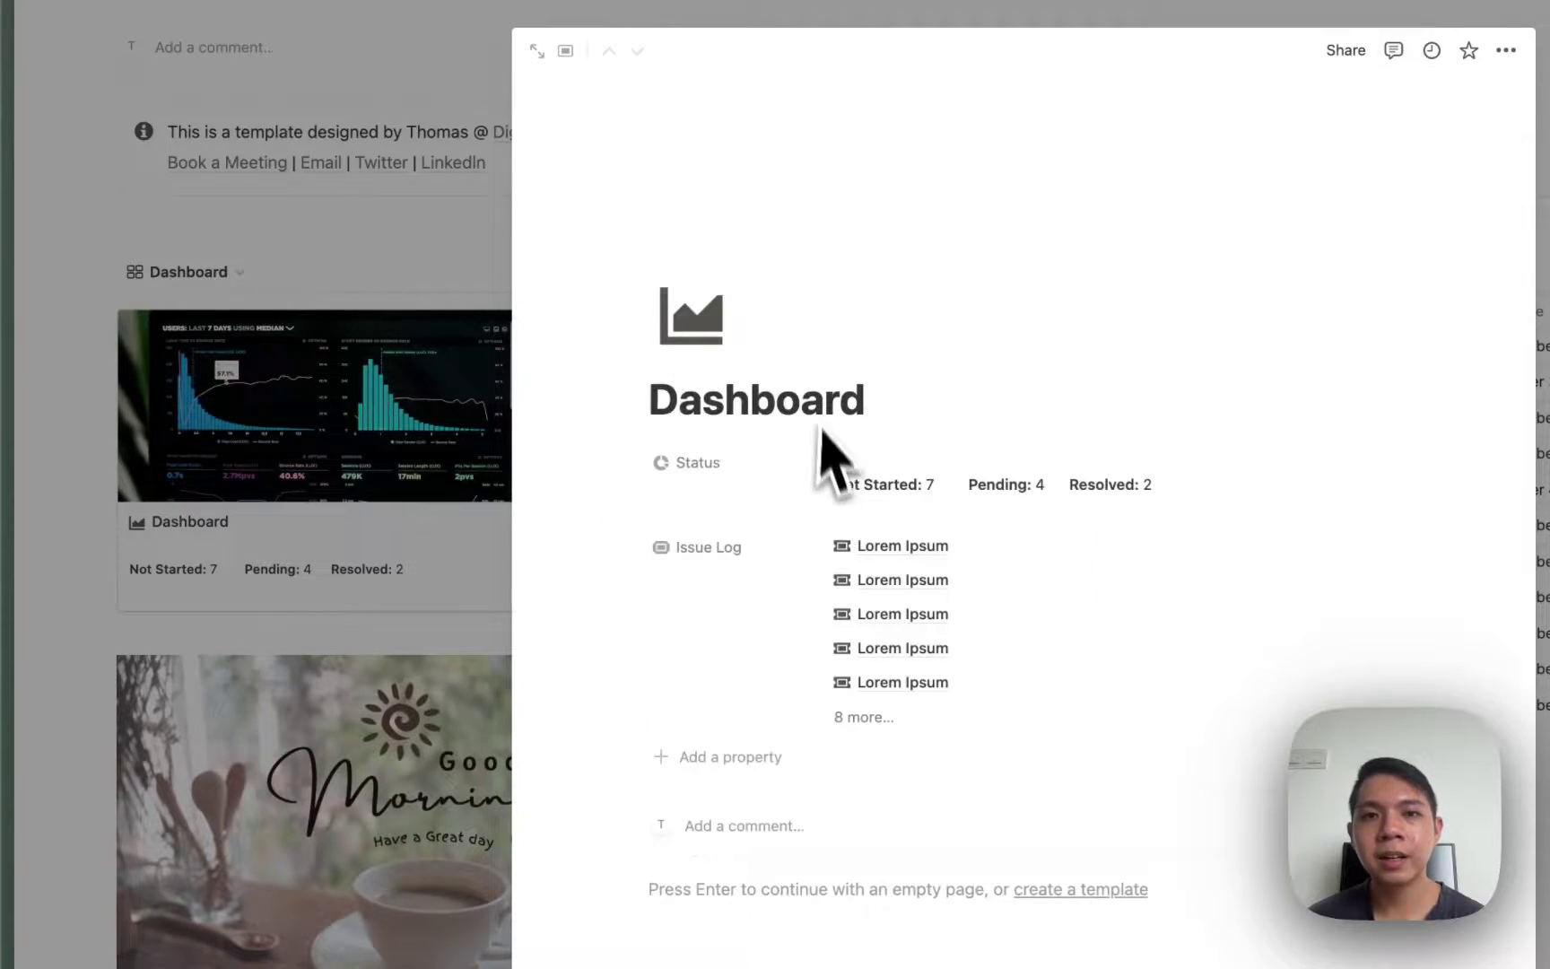
scroll(834, 502, "down", 2)
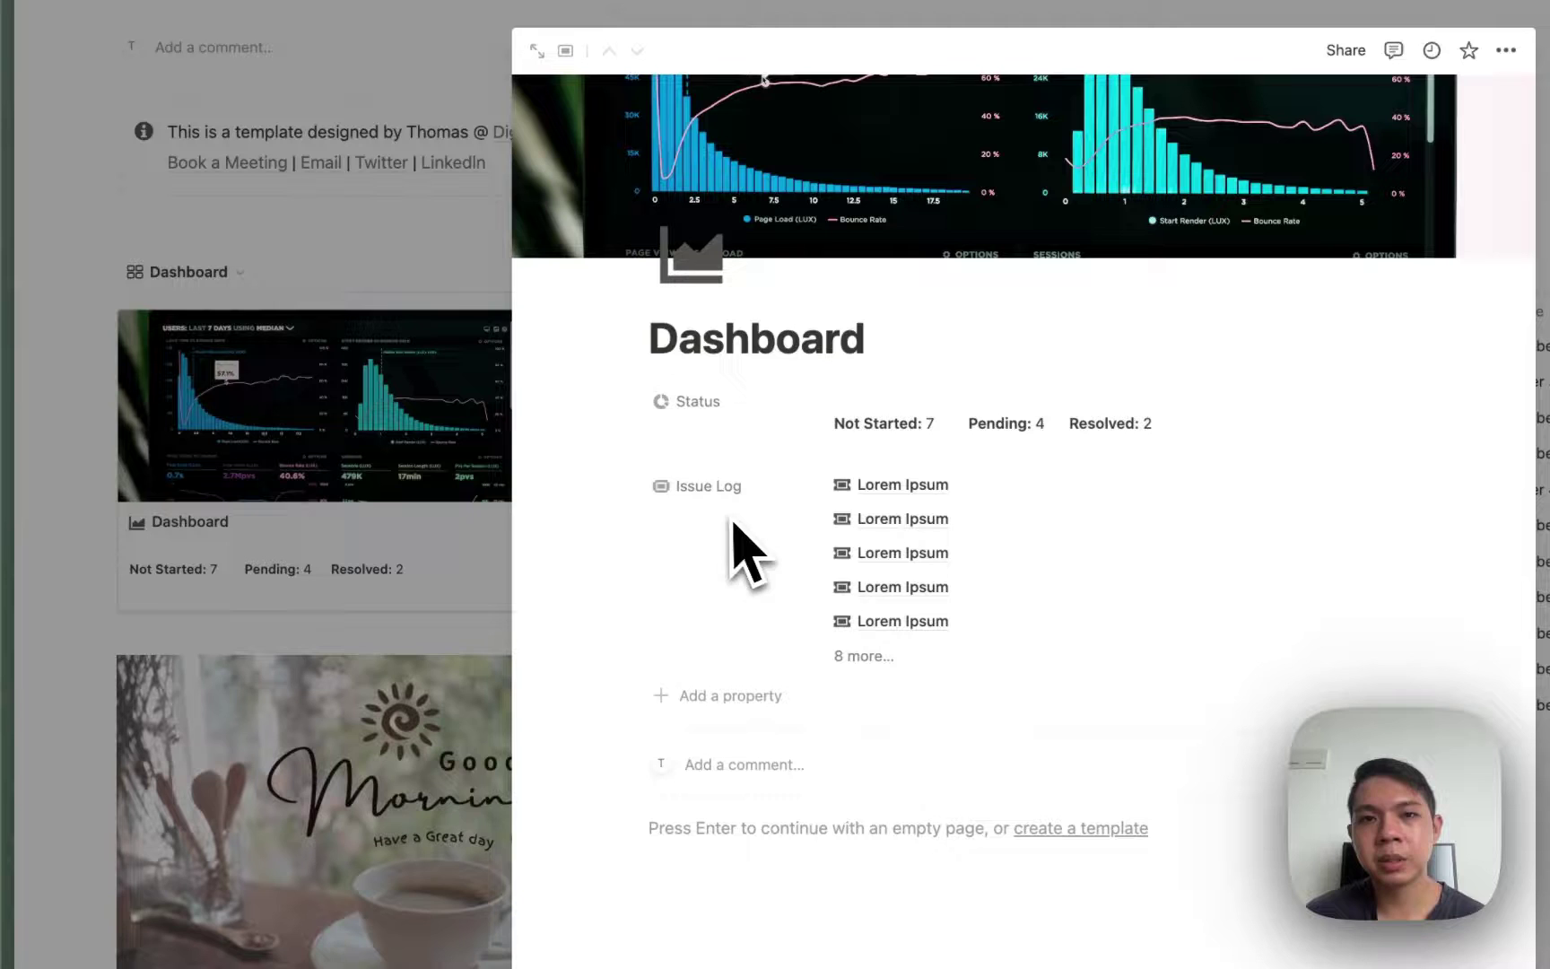
left_click(708, 495)
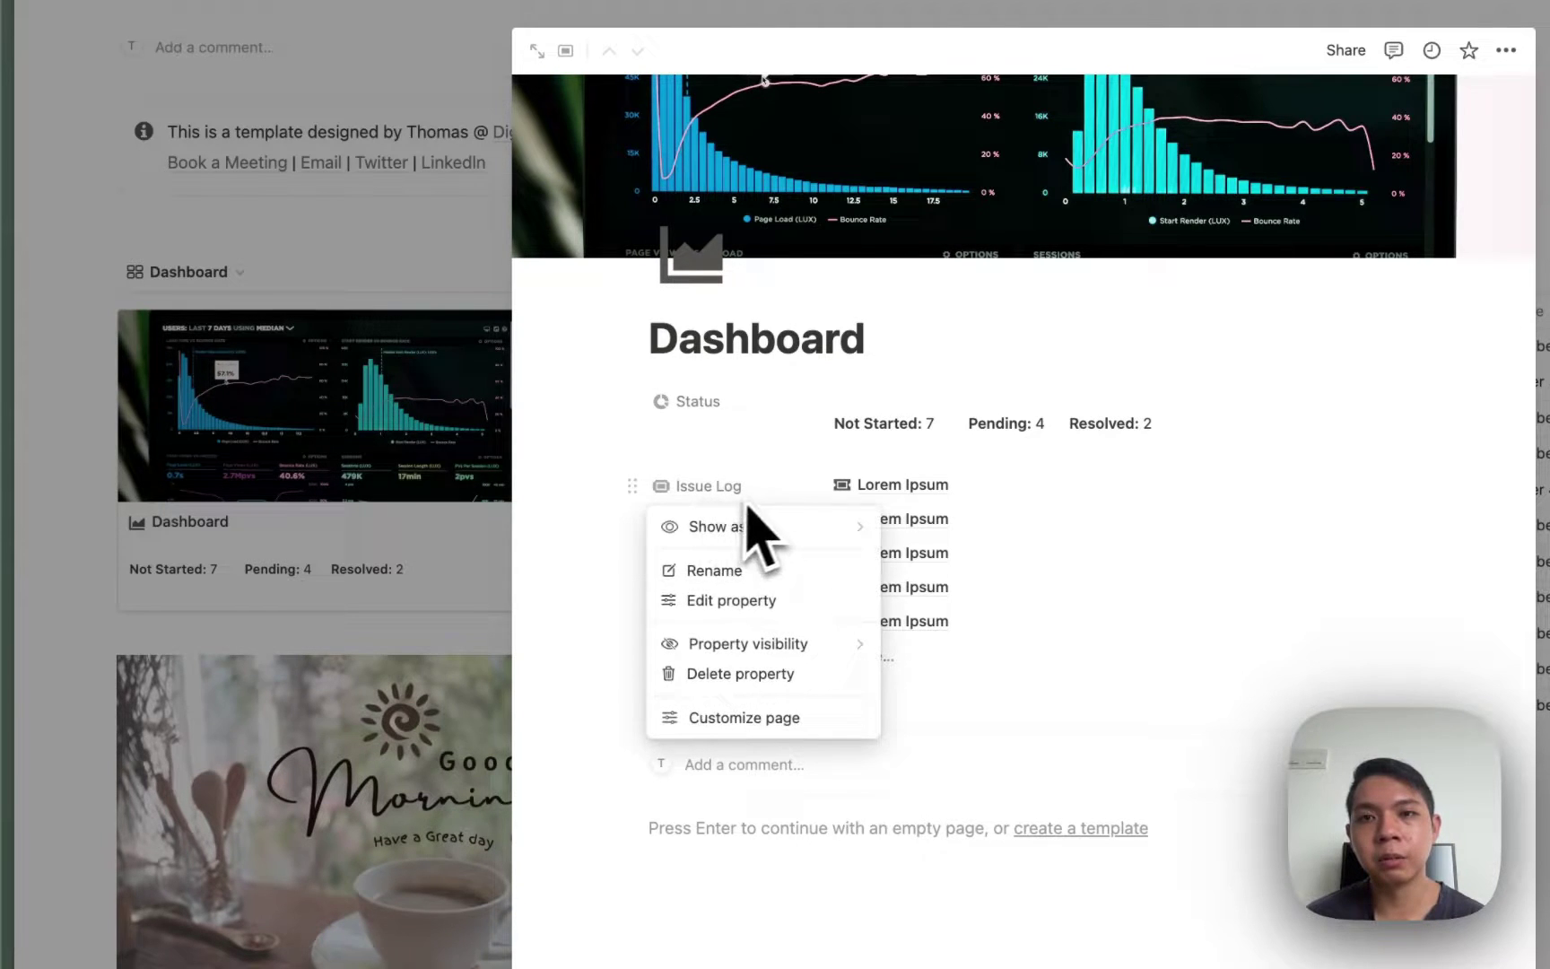
key("Escape")
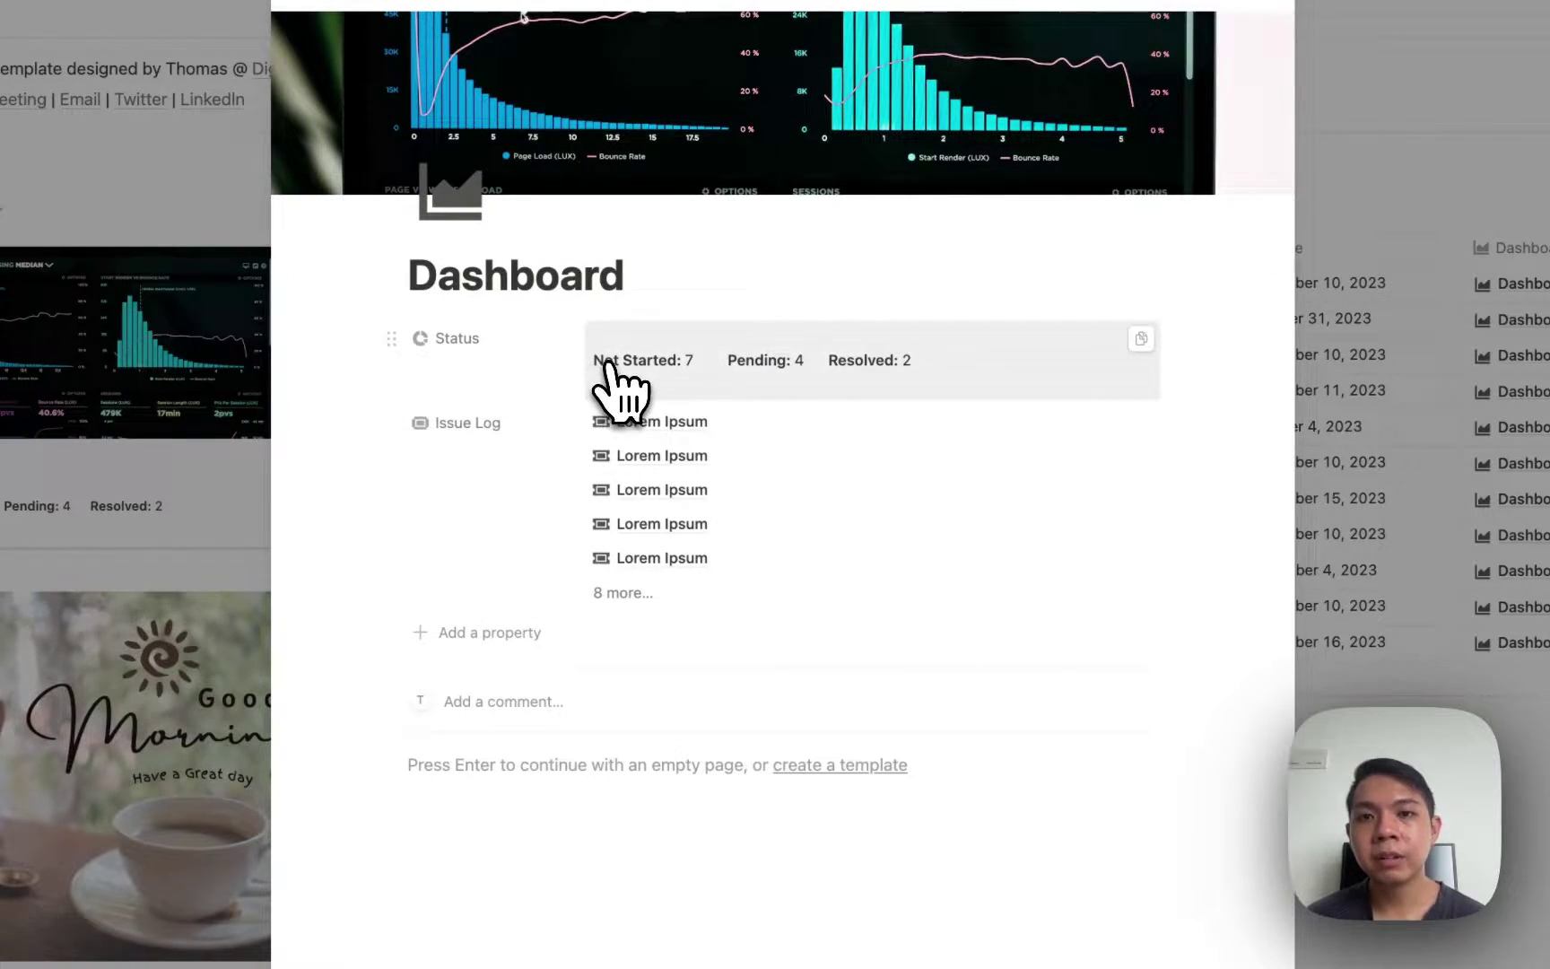
Review the Dashboard's Status formula, then close the formula editor
left_click(607, 363)
scroll(635, 498, "down", 2)
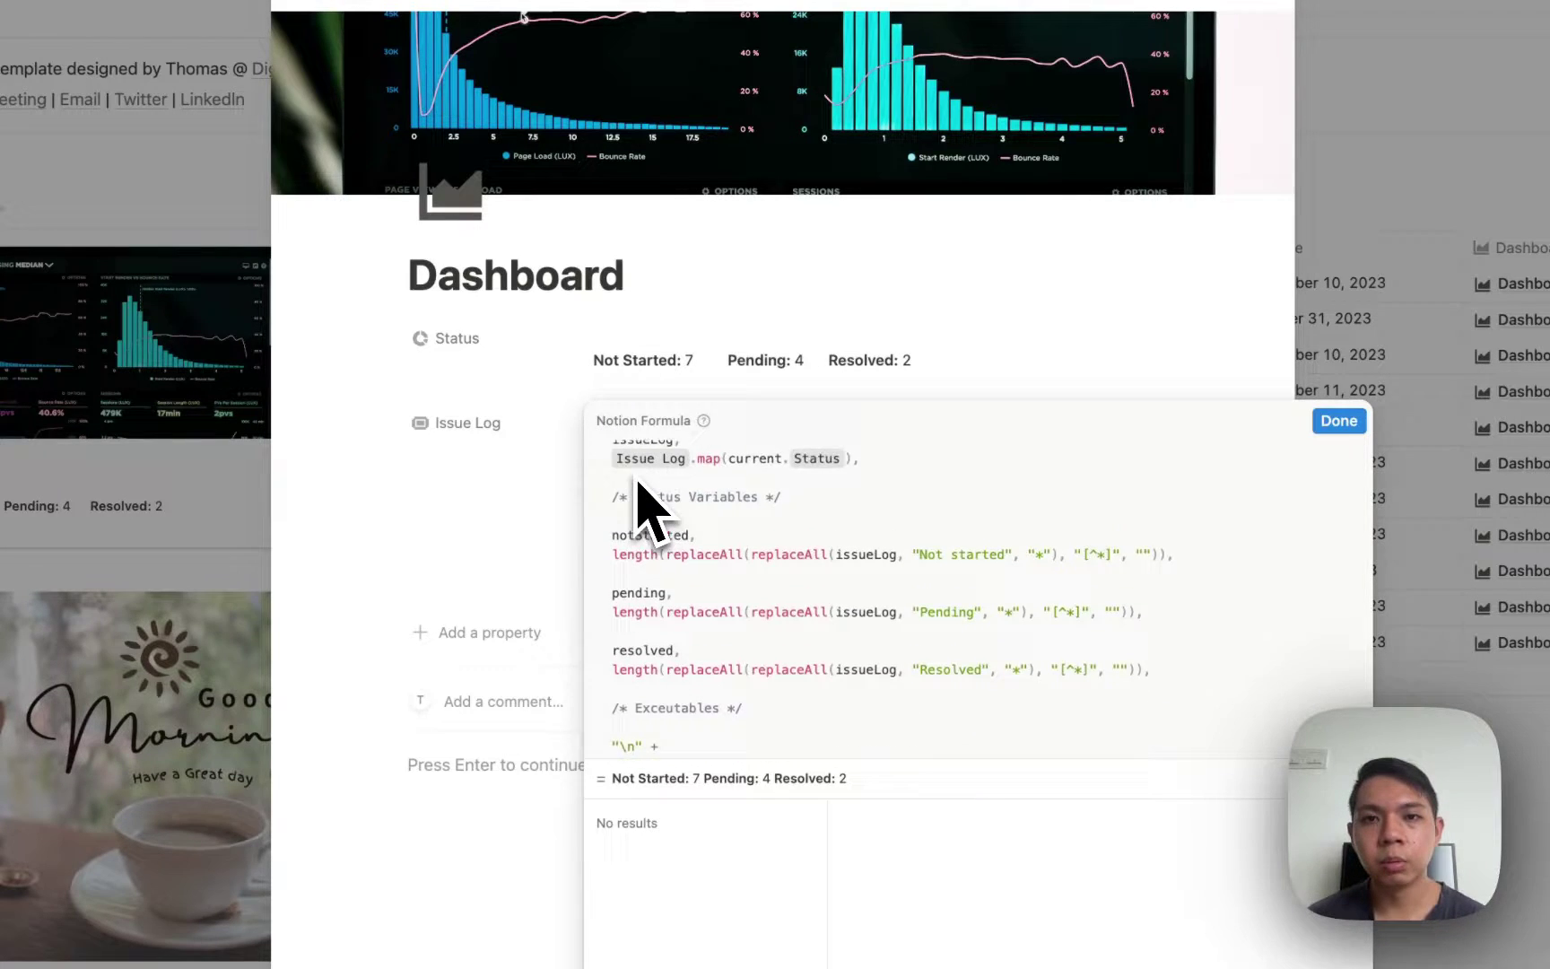
scroll(637, 485, "up", 1)
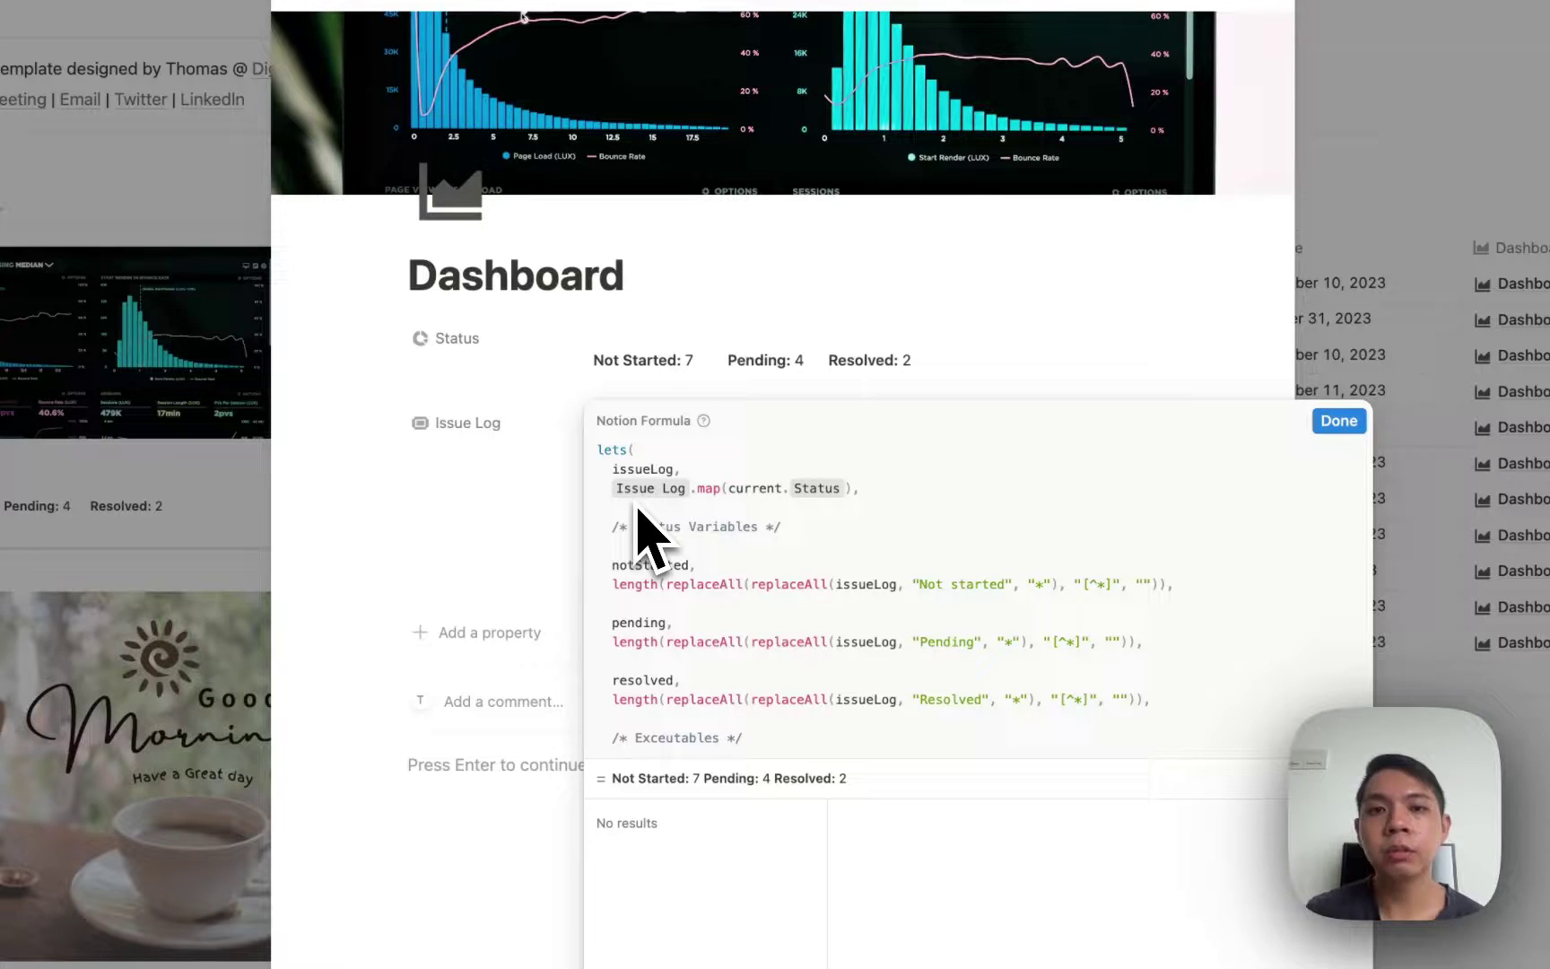
scroll(678, 542, "down", 3)
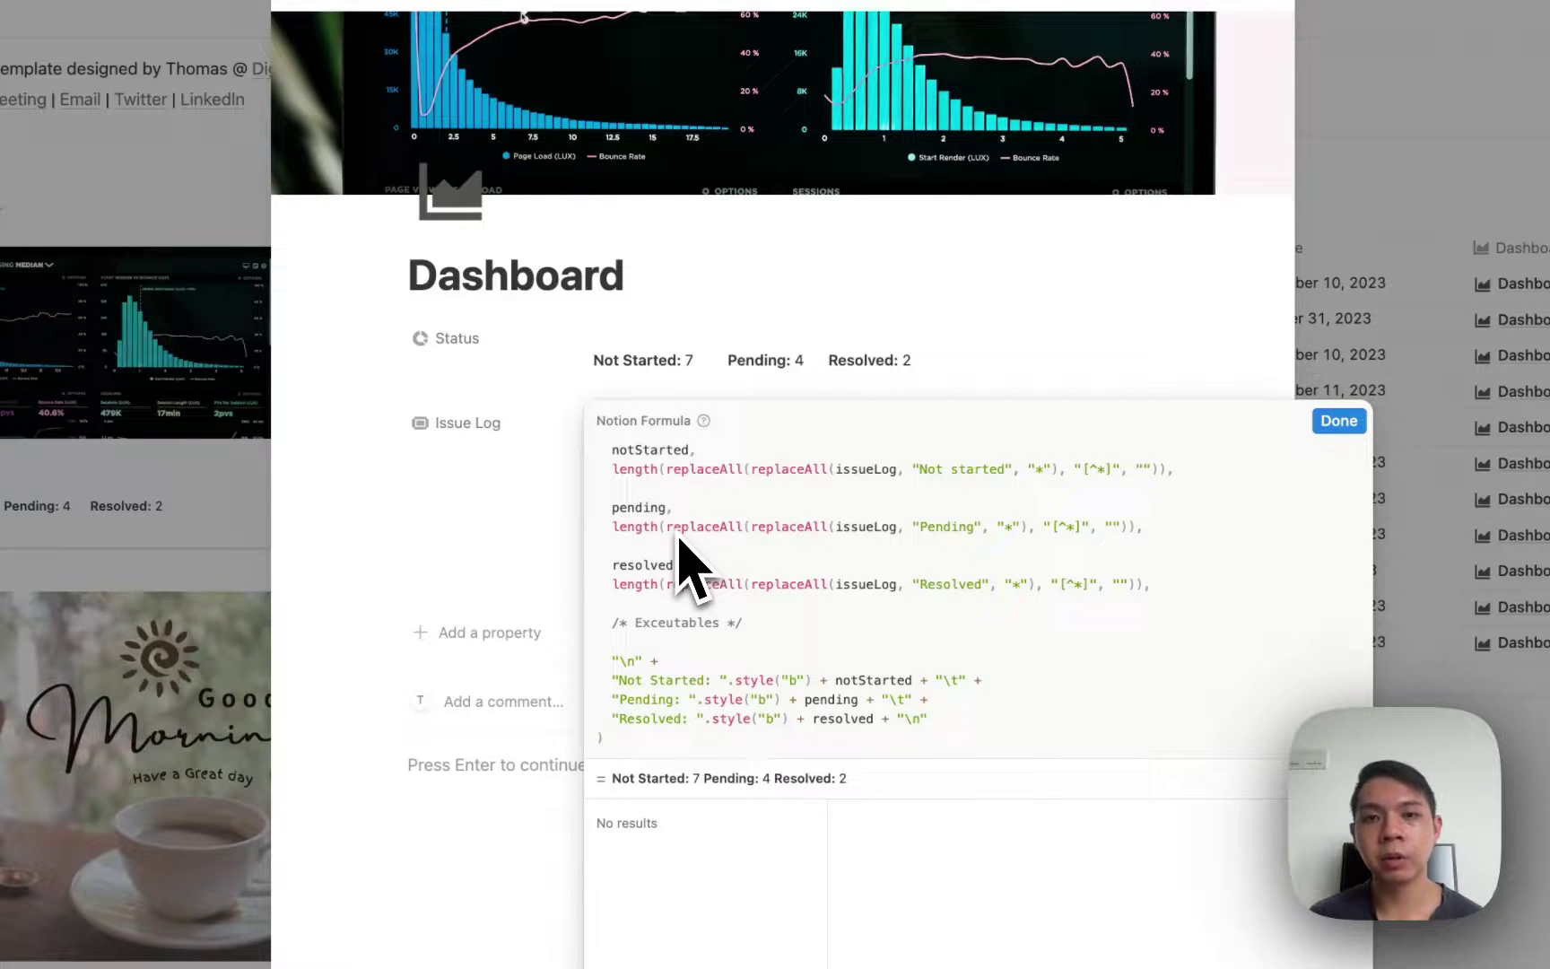
scroll(690, 569, "up", 3)
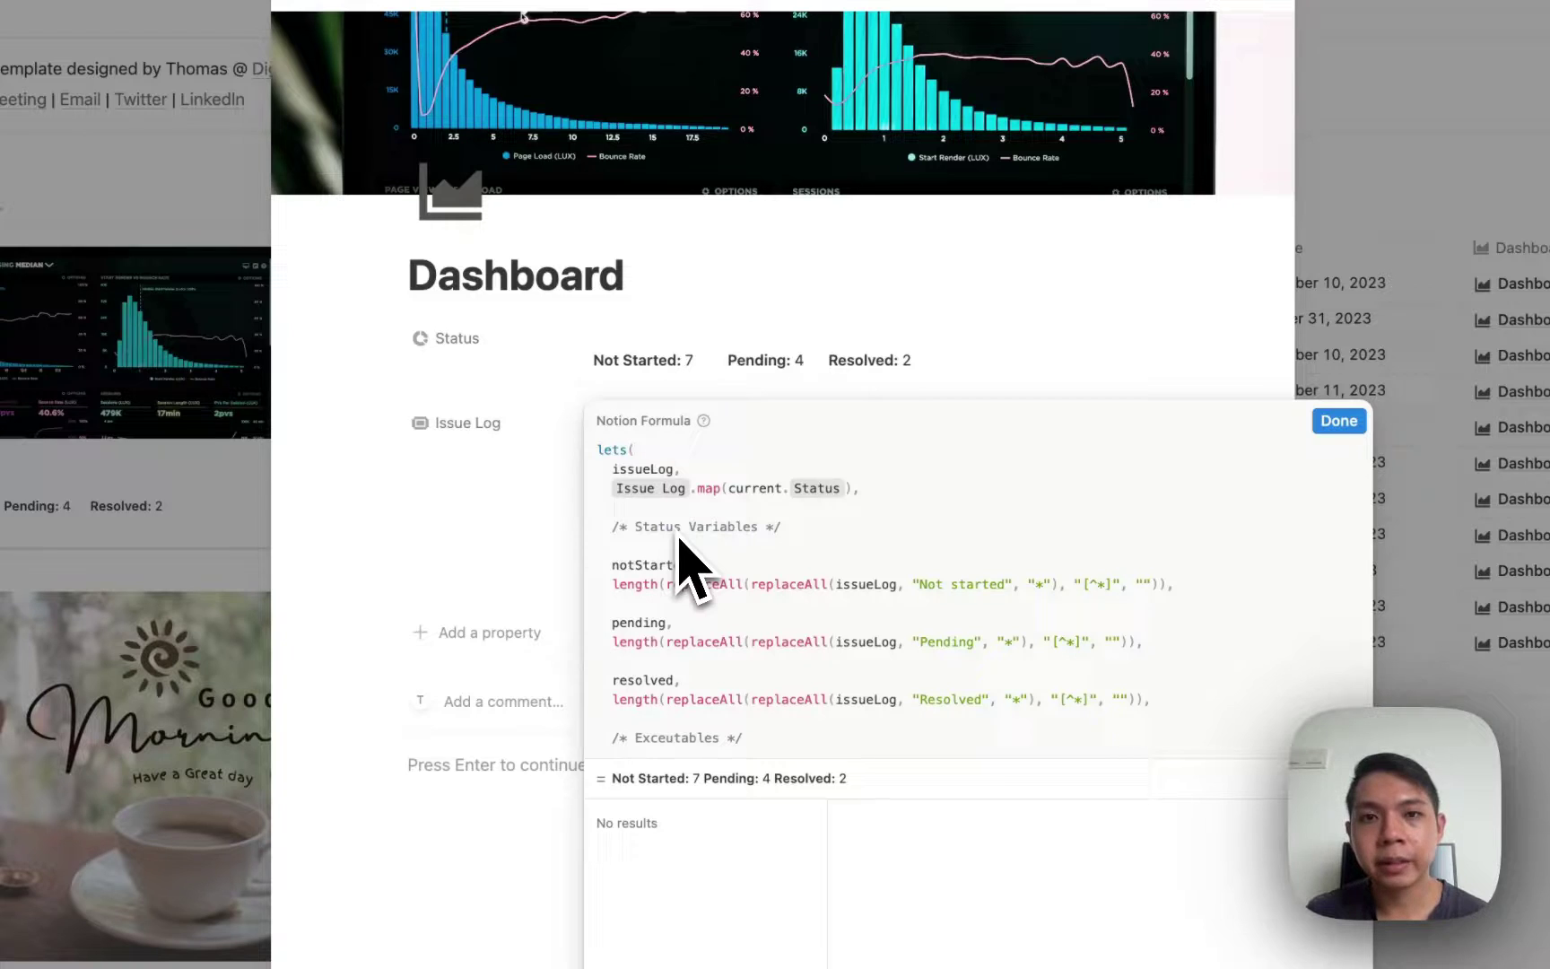
left_click(676, 400)
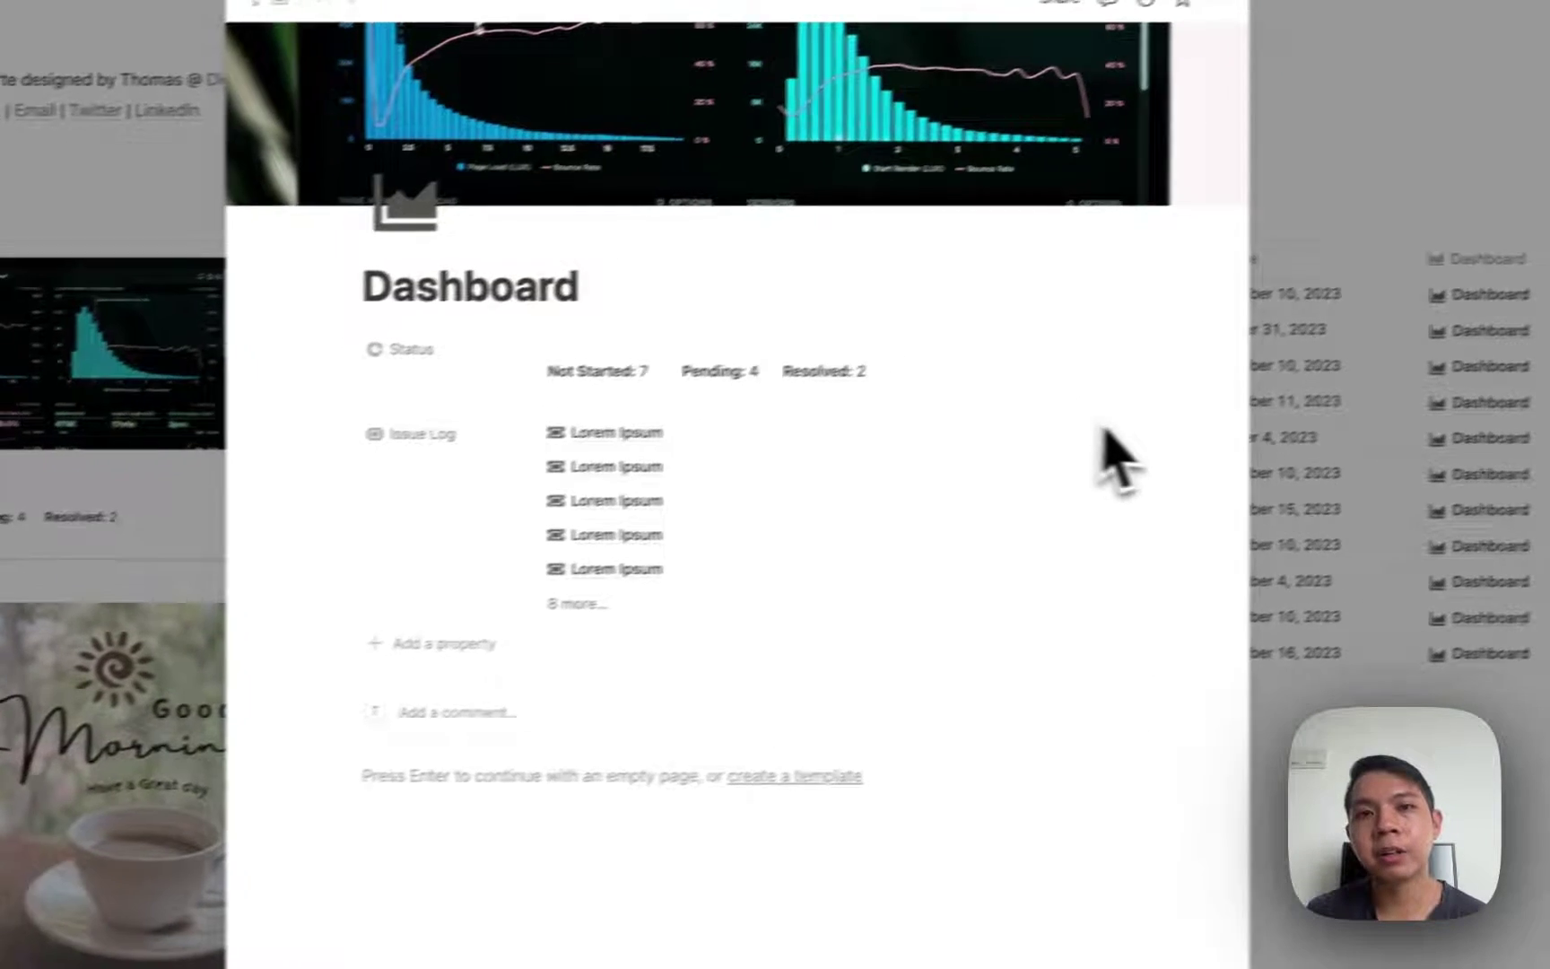
Close the Dashboard peek and change the pending Customer C issue to Resolved
left_click(1206, 472)
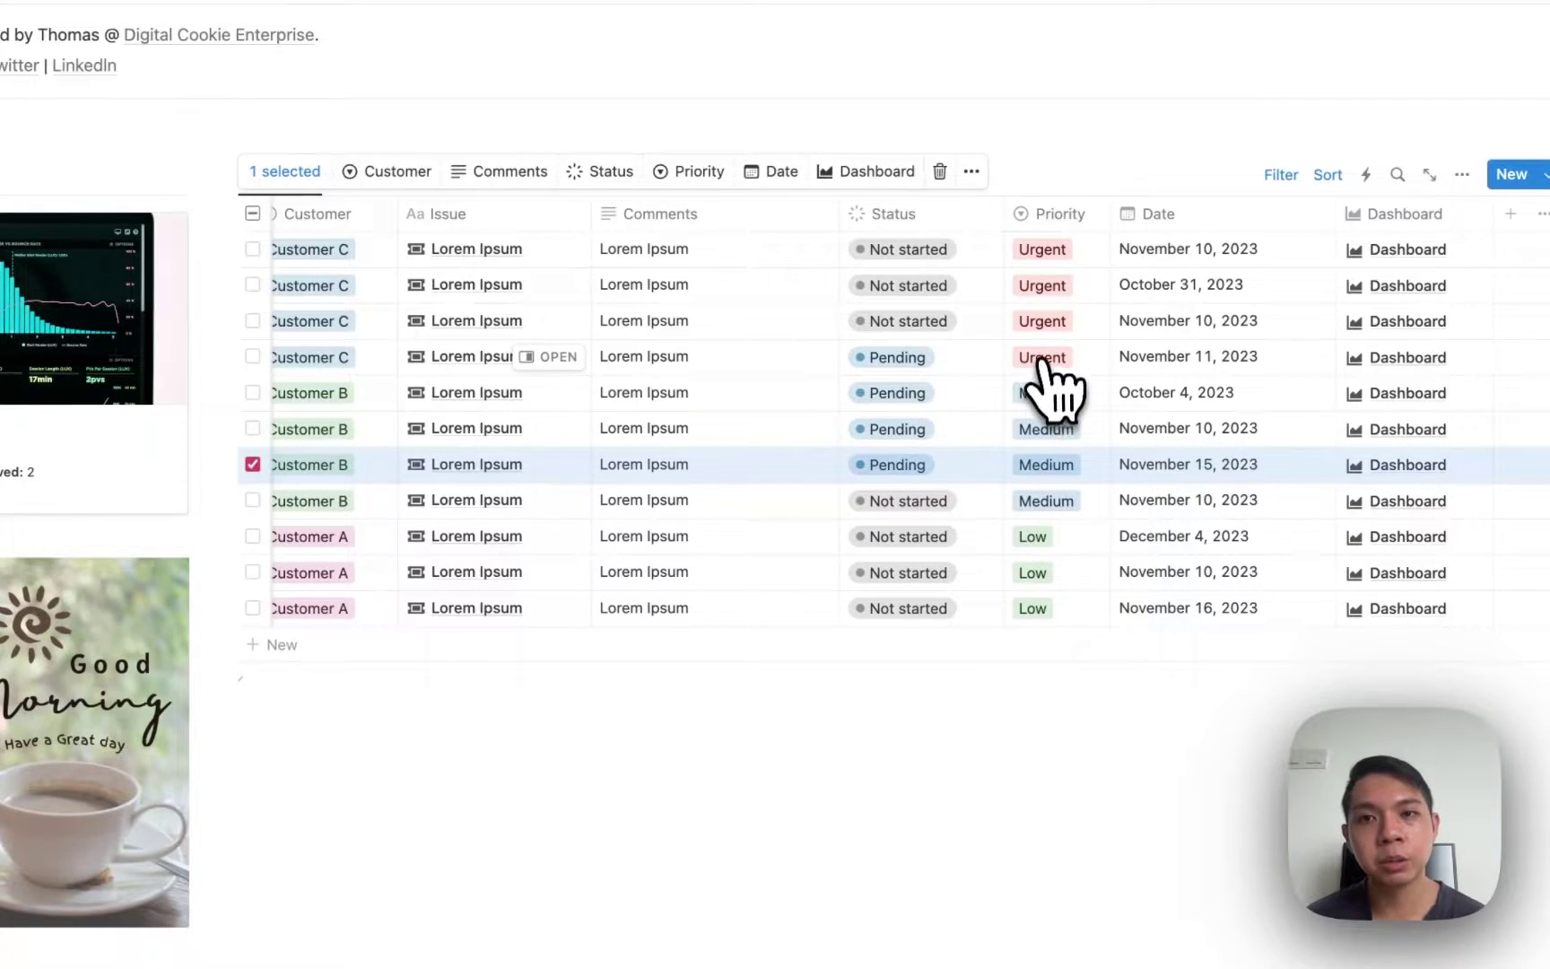
left_click(914, 359)
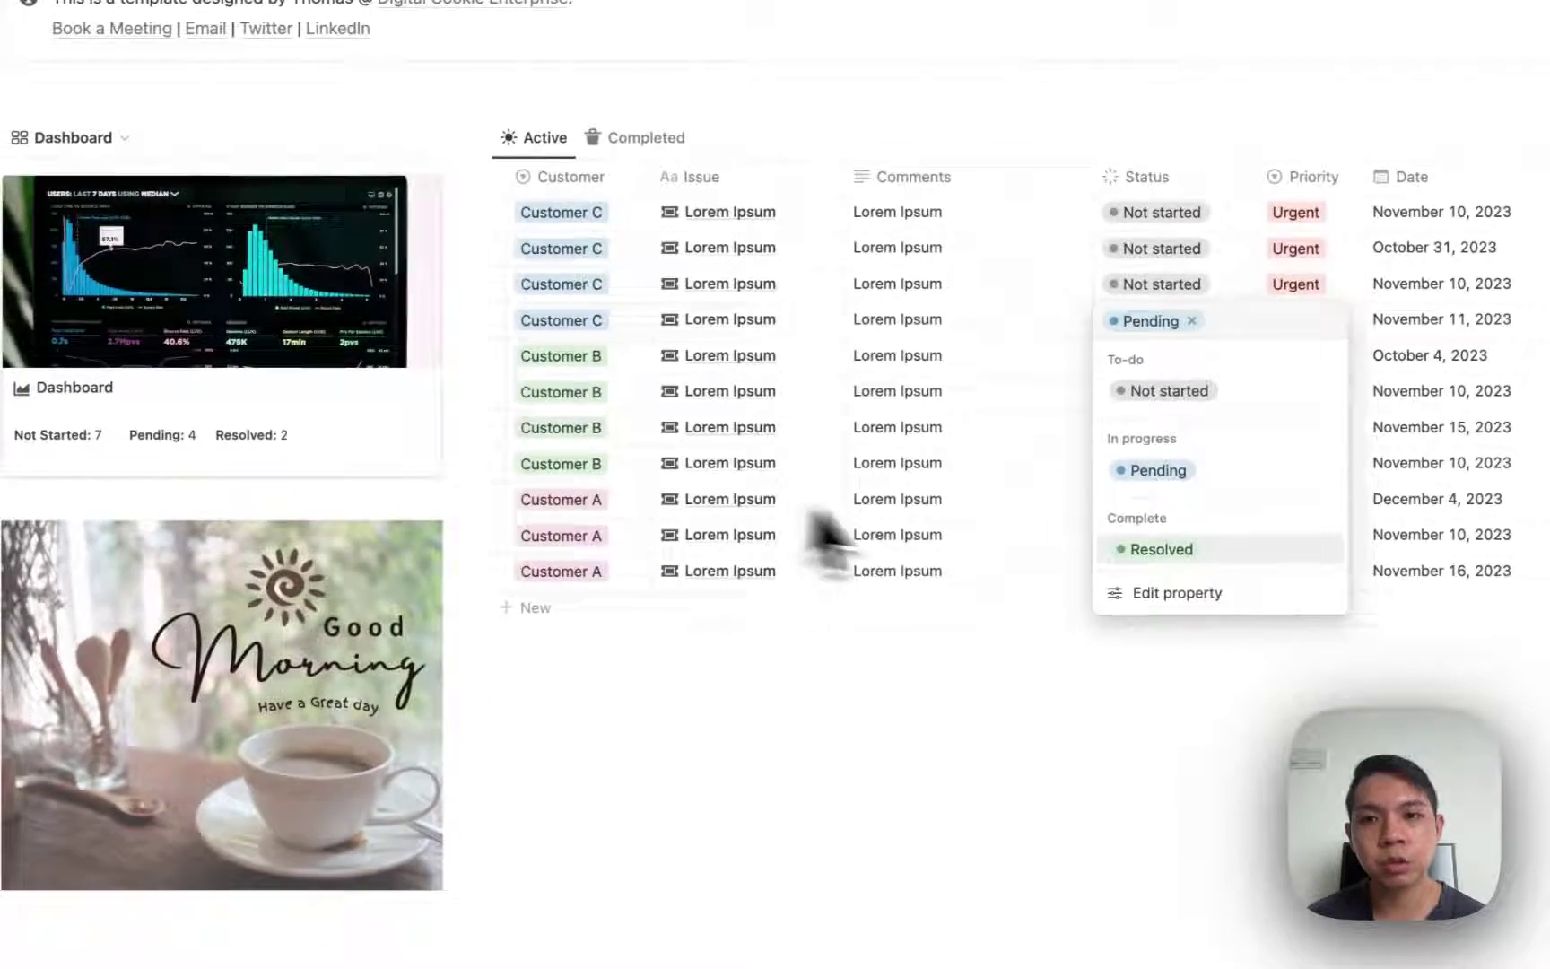
left_click(1139, 551)
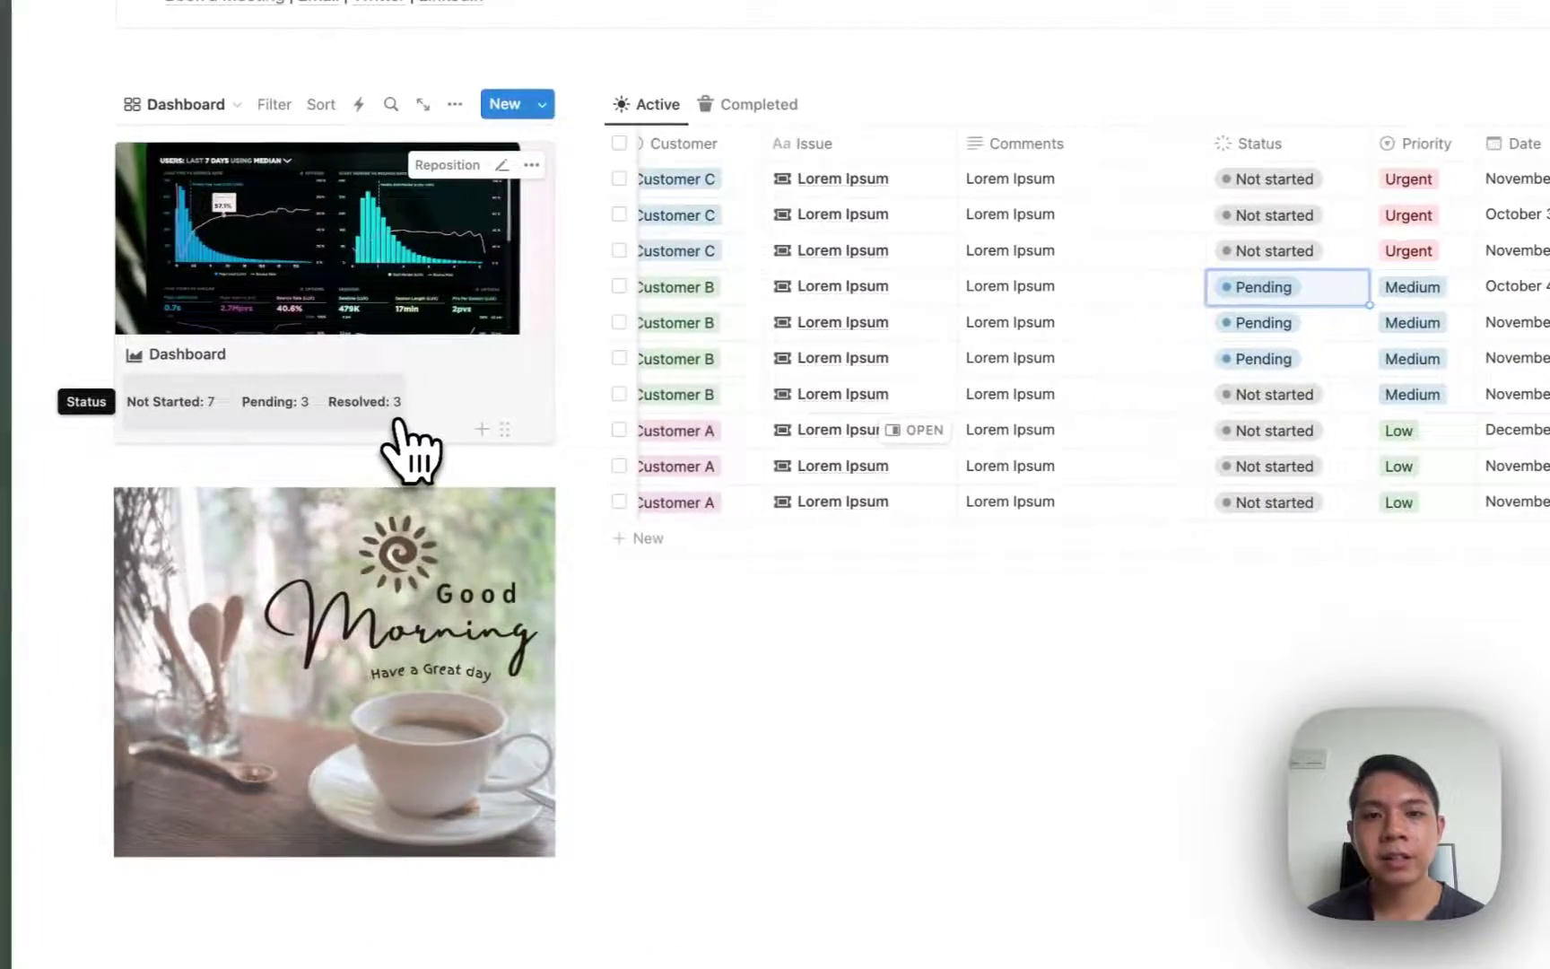
Select the entire Dashboard Status formula and replace it with a bare 'lets'
left_click(397, 420)
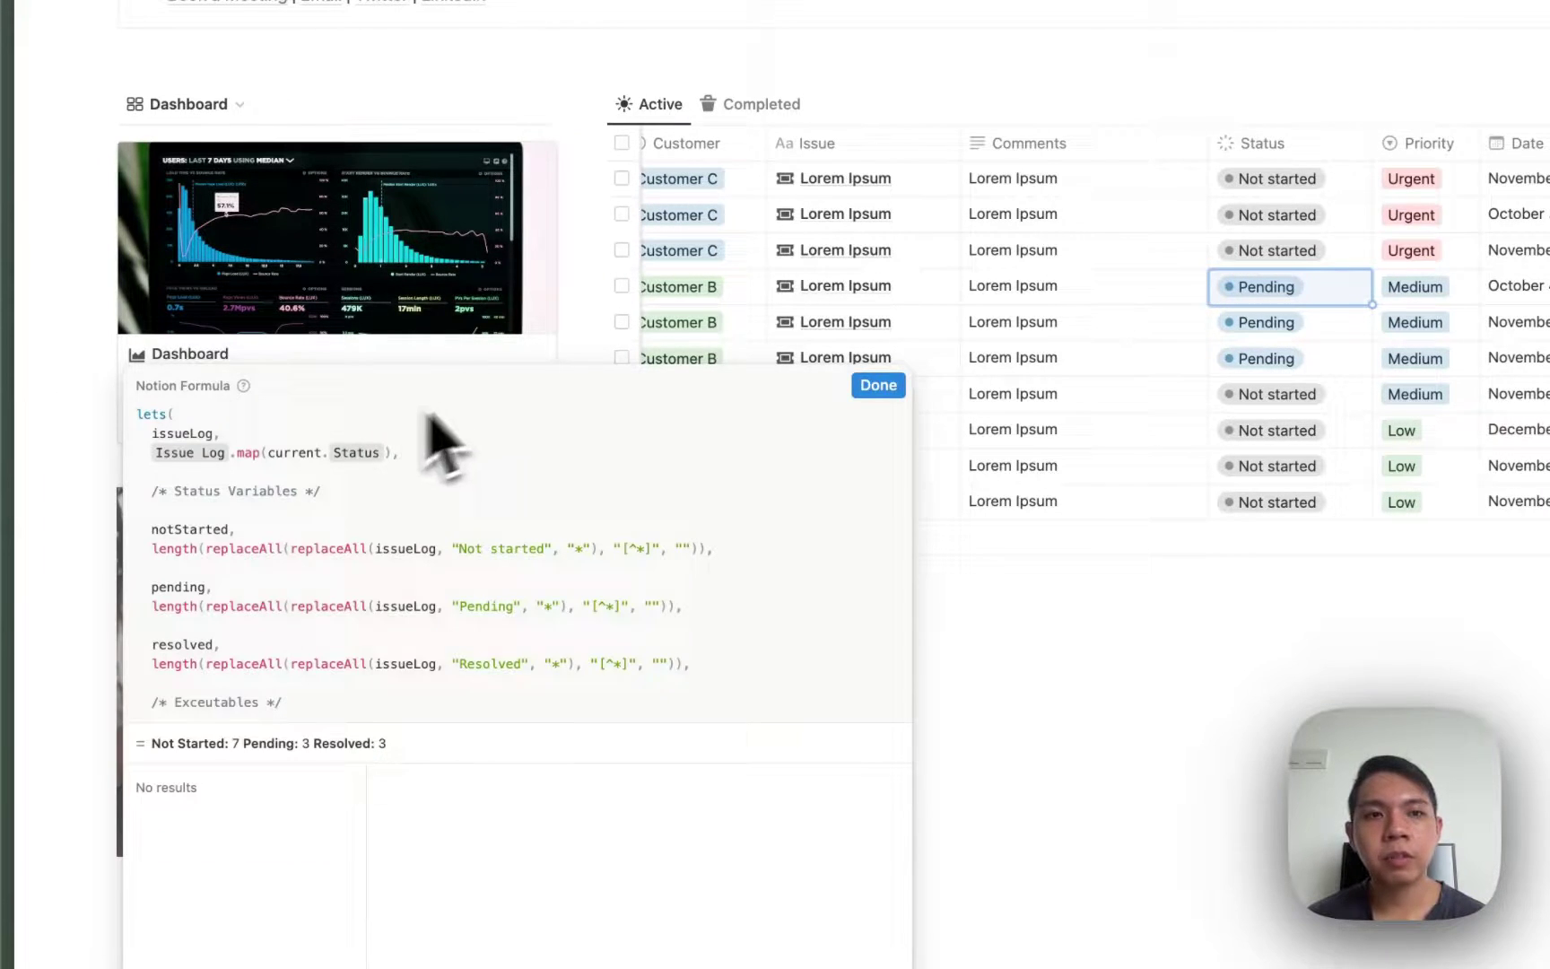
scroll(529, 439, "down", 3)
scroll(536, 446, "up", 3)
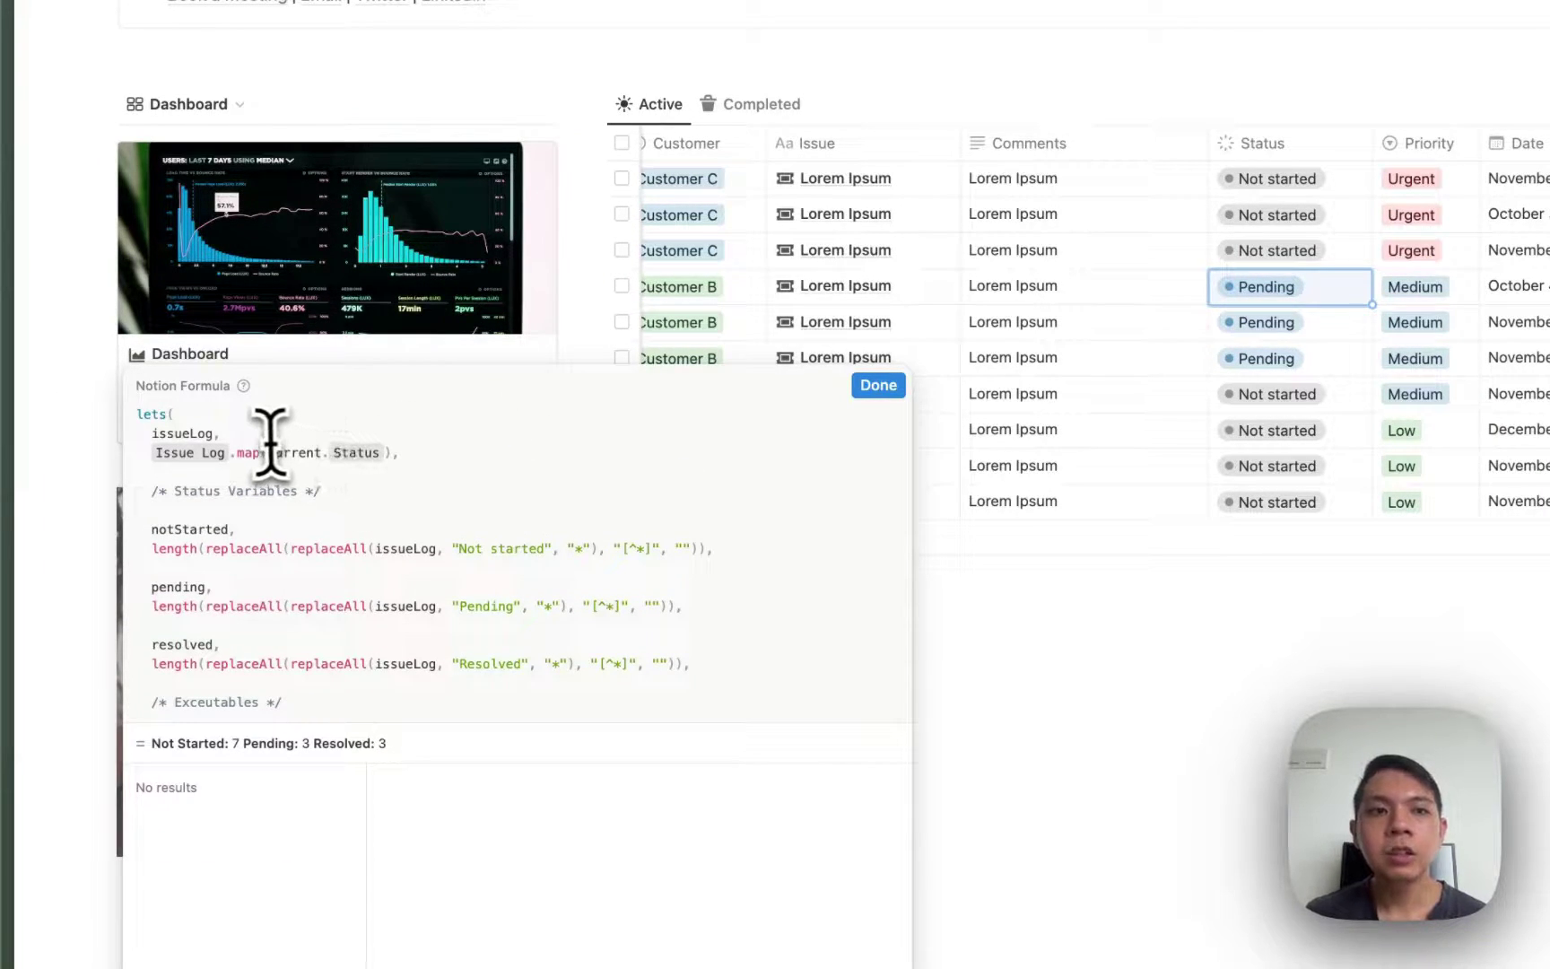
left_click(198, 415)
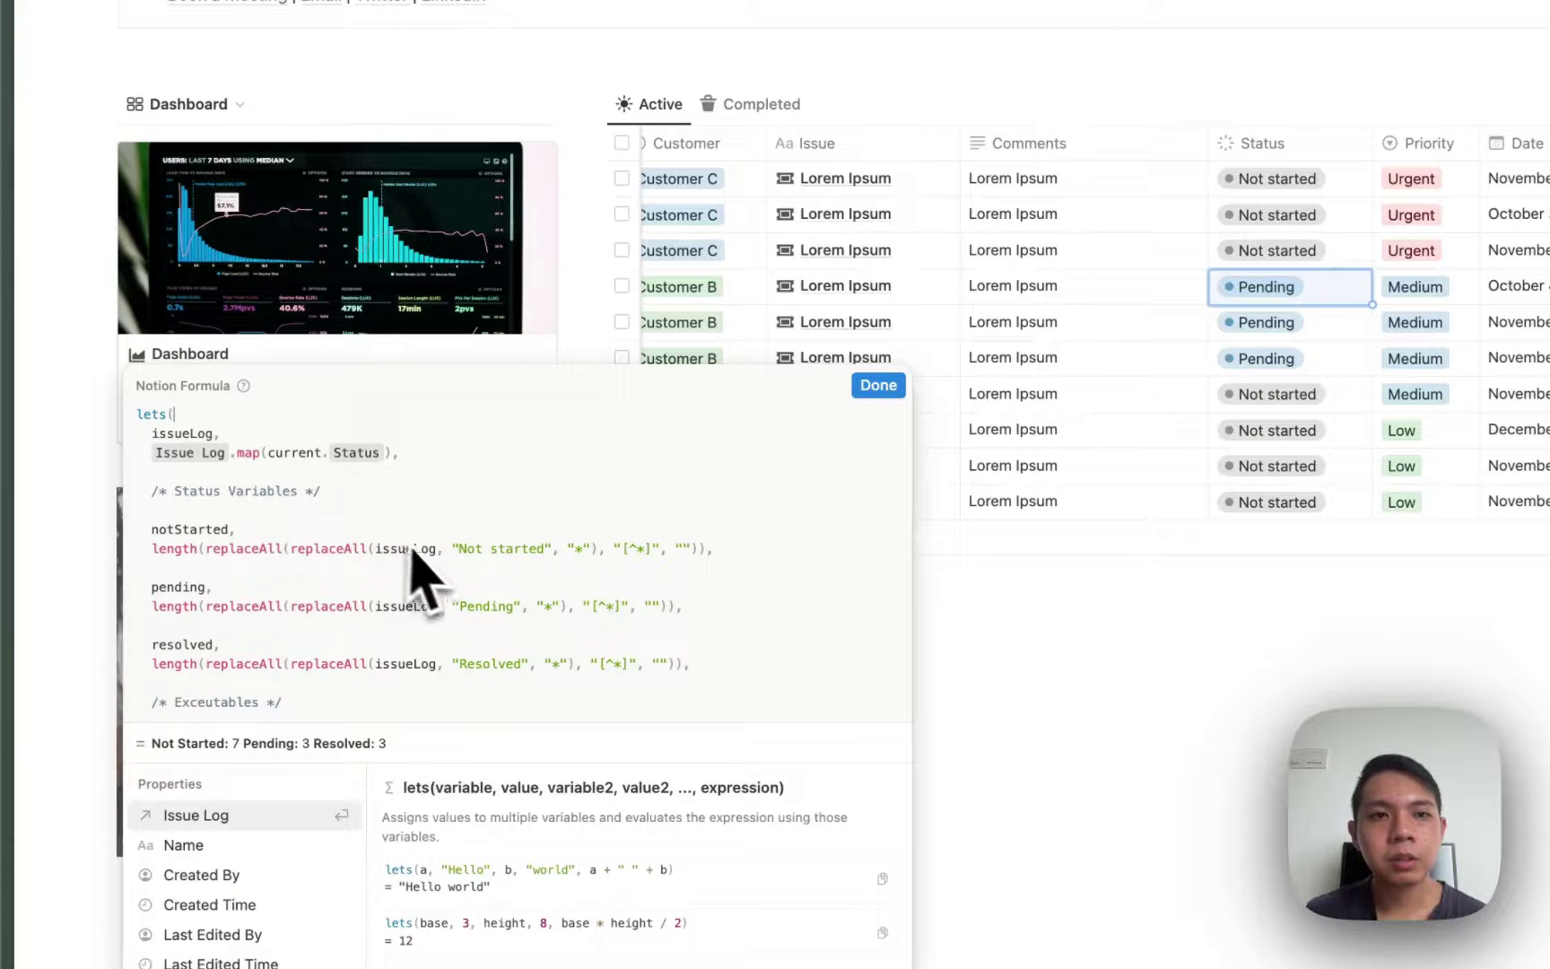
scroll(398, 657, "down", 2)
scroll(391, 638, "up", 2)
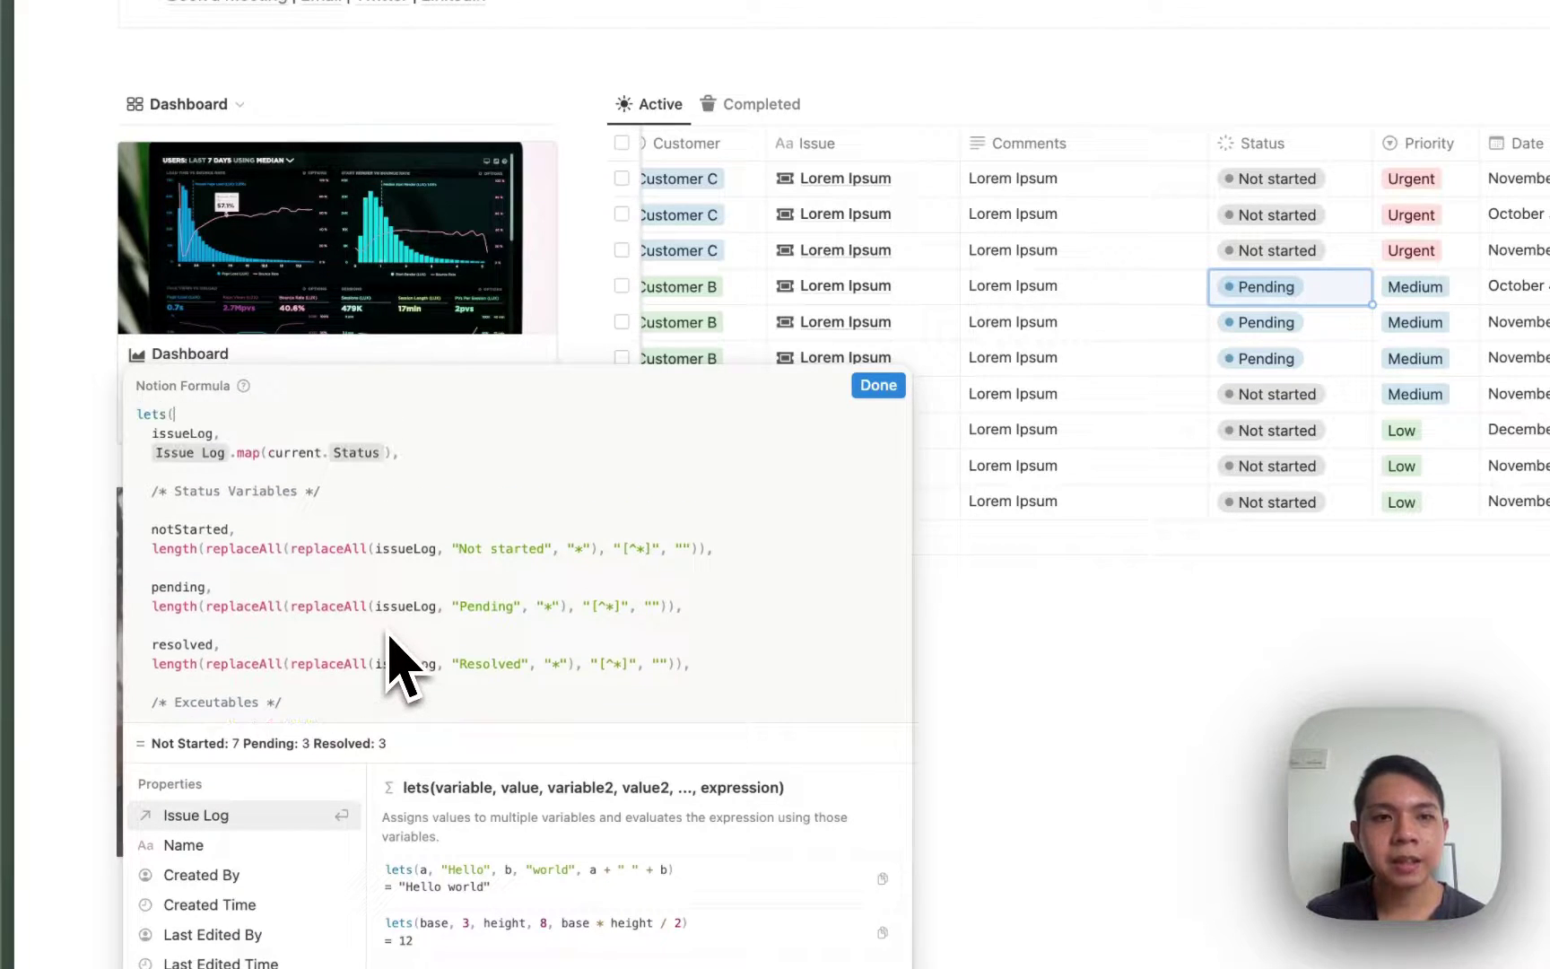
key("super+a")
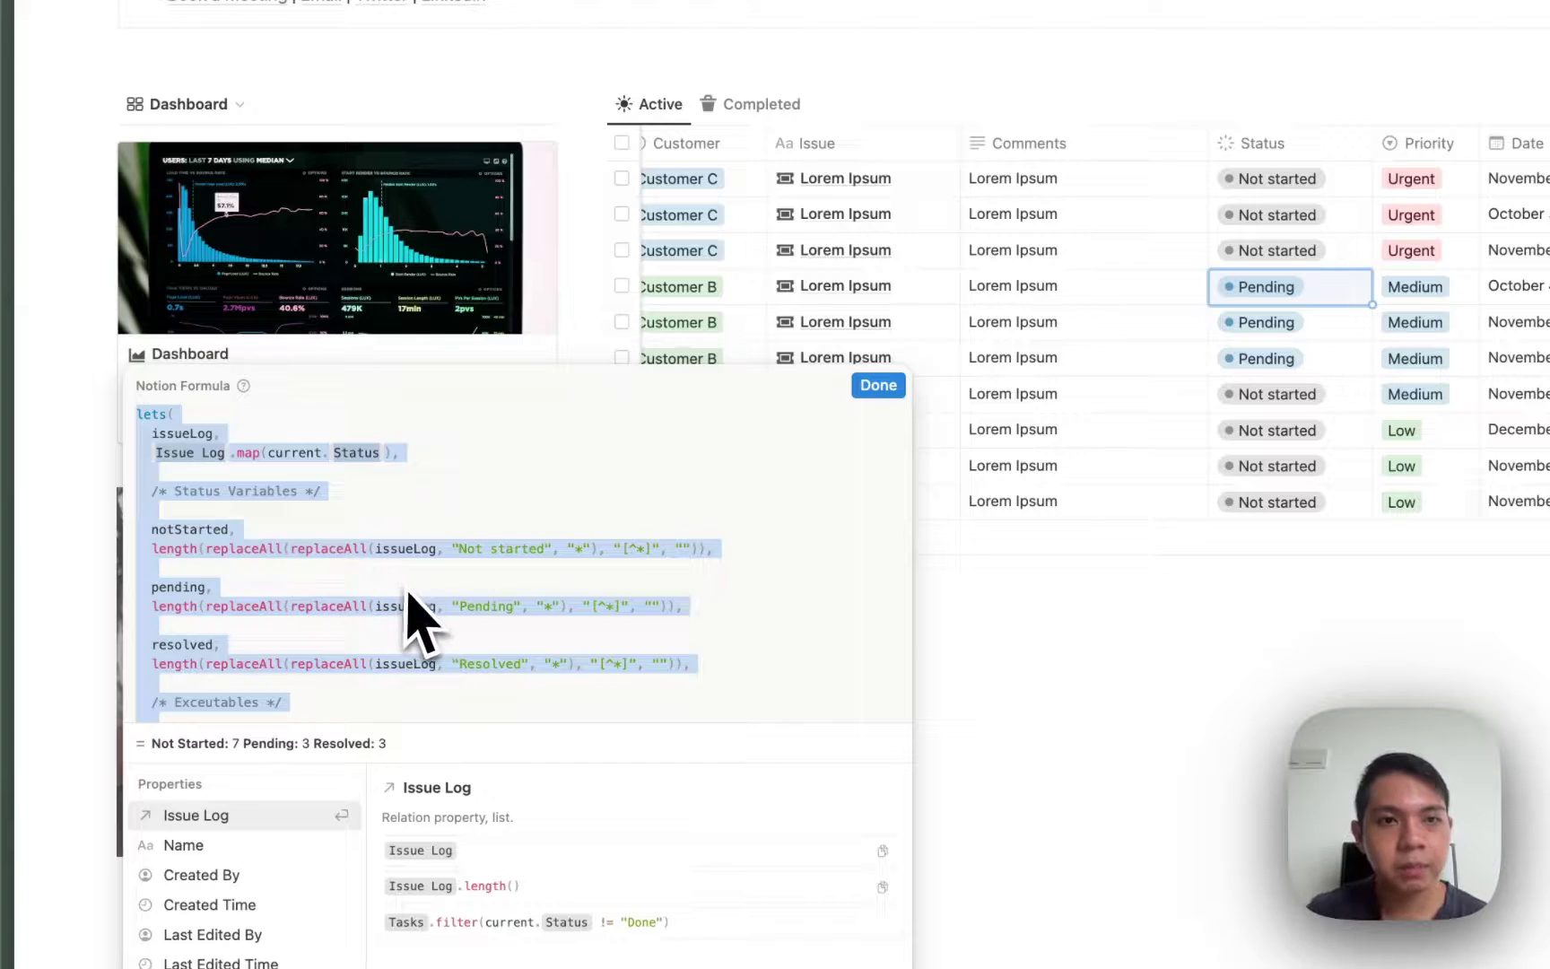
type("lets(")
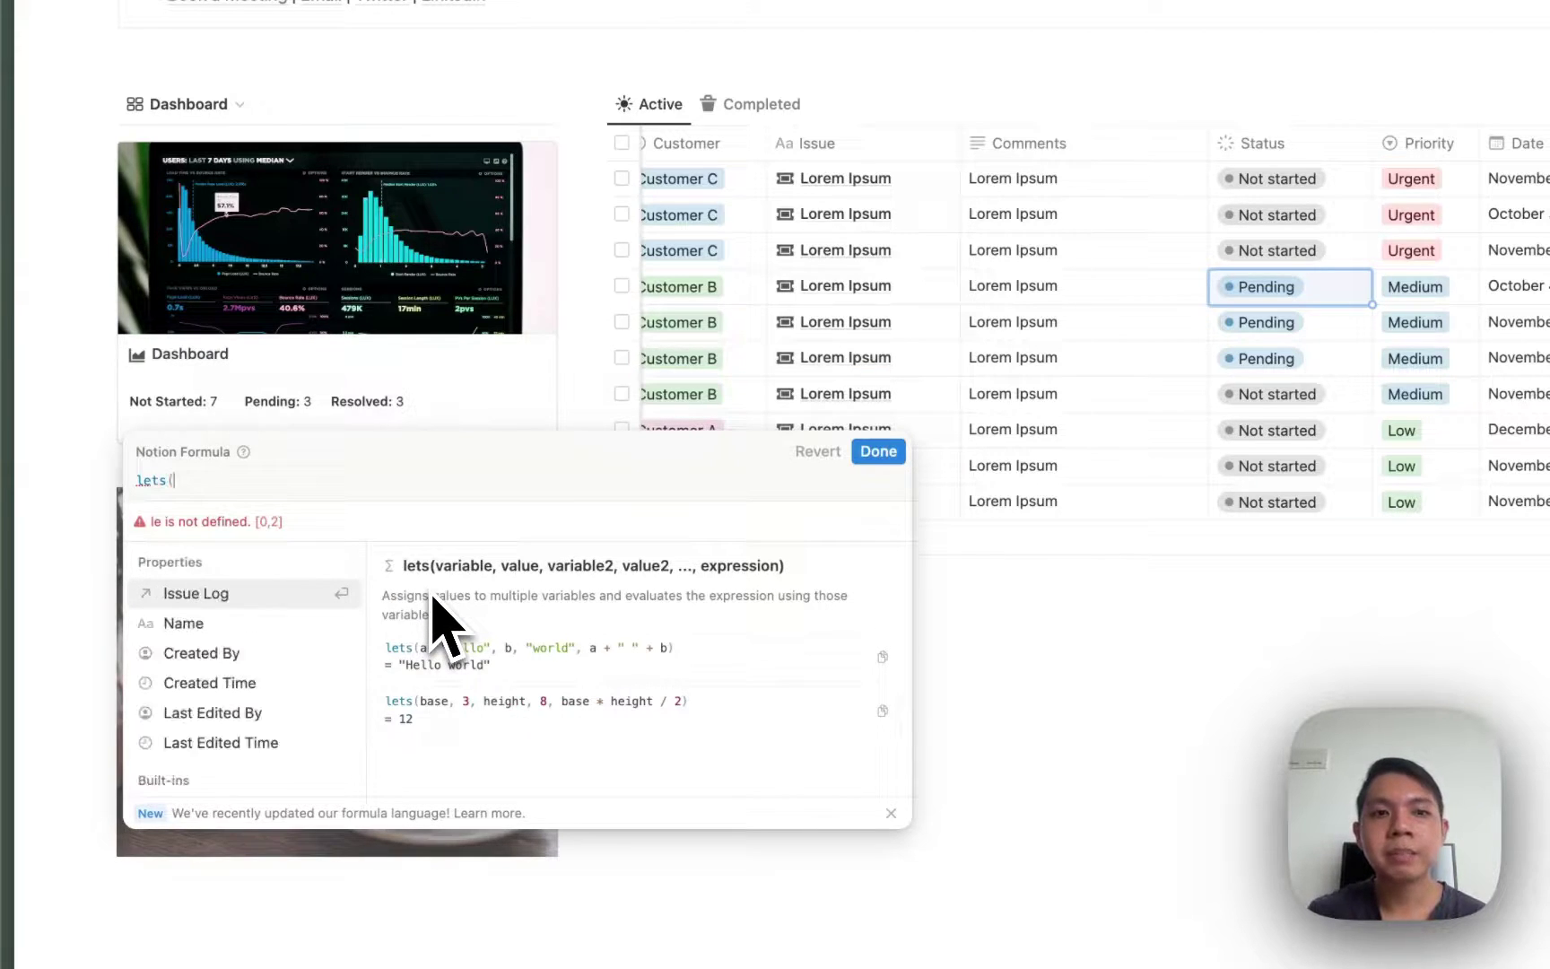
key("BackSpace")
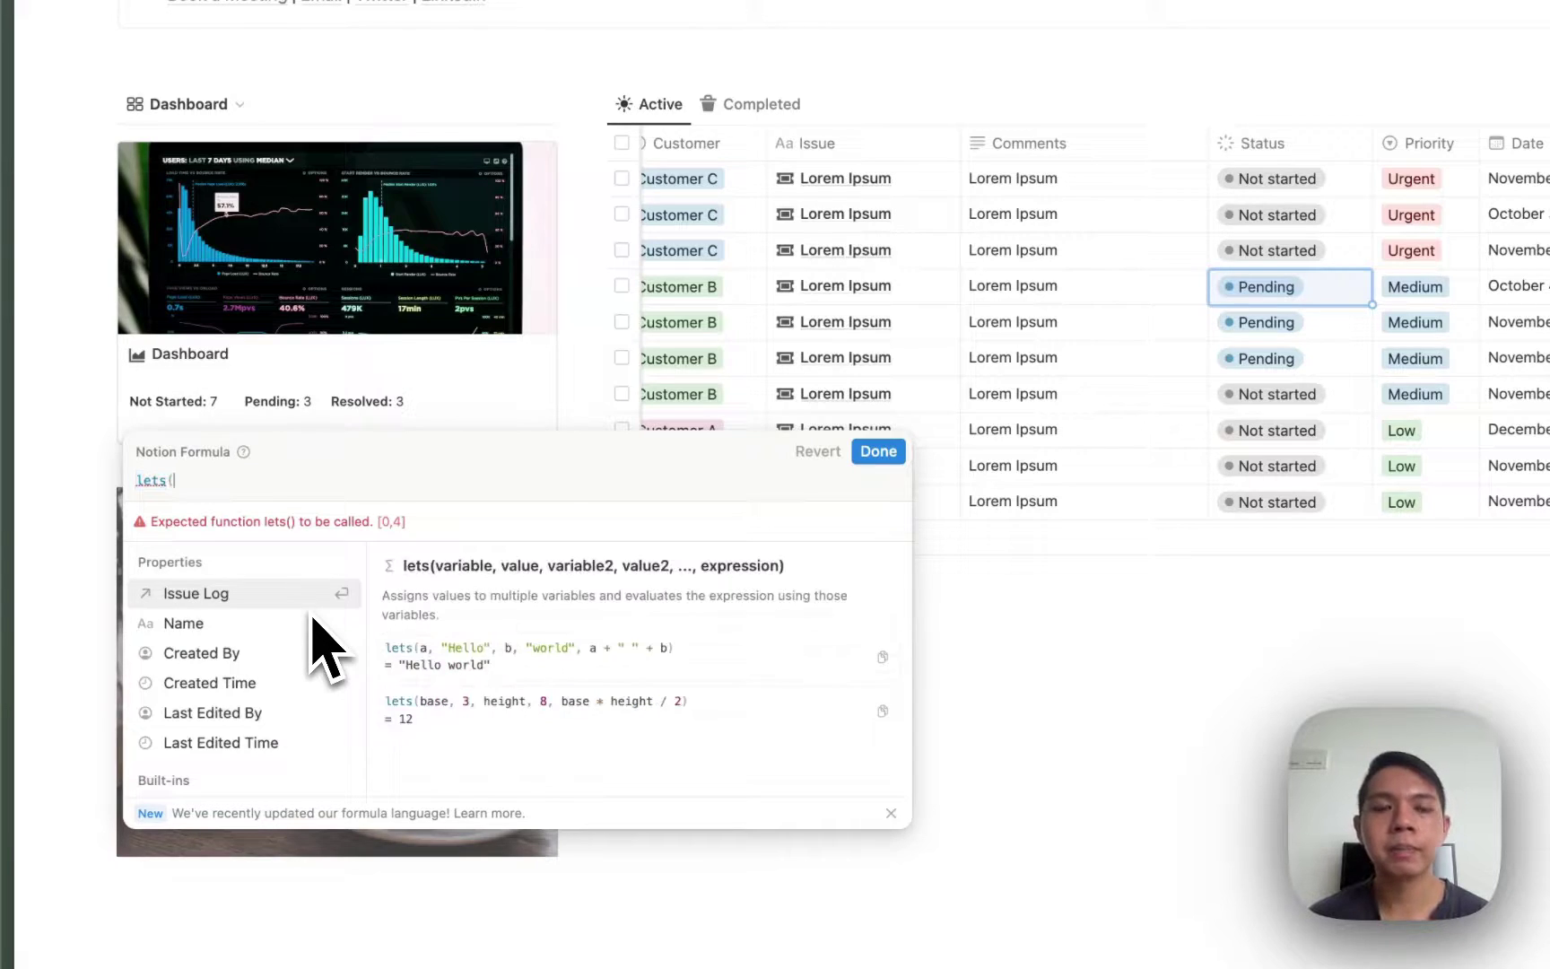
Replace the partial text by pasting back the full Status formula
key("BackSpace")
key("BackSpace")
key("ctrl+a")
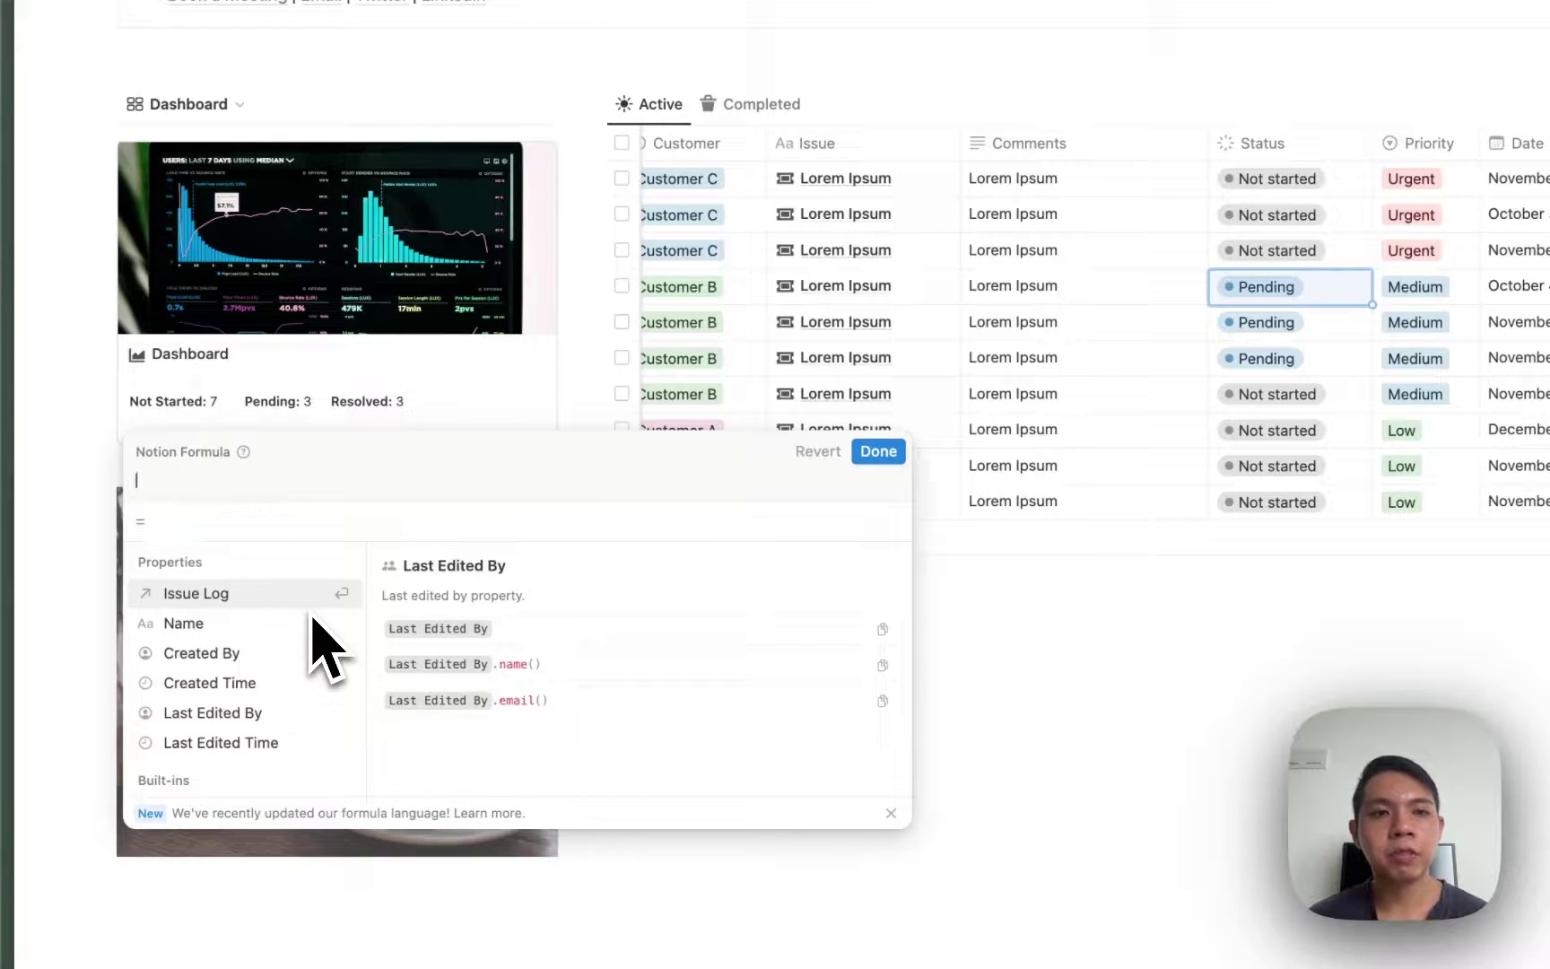
key("ctrl+v")
Examine the map and Issue Log references, then select the issueLog variable definition lines
left_click(254, 467)
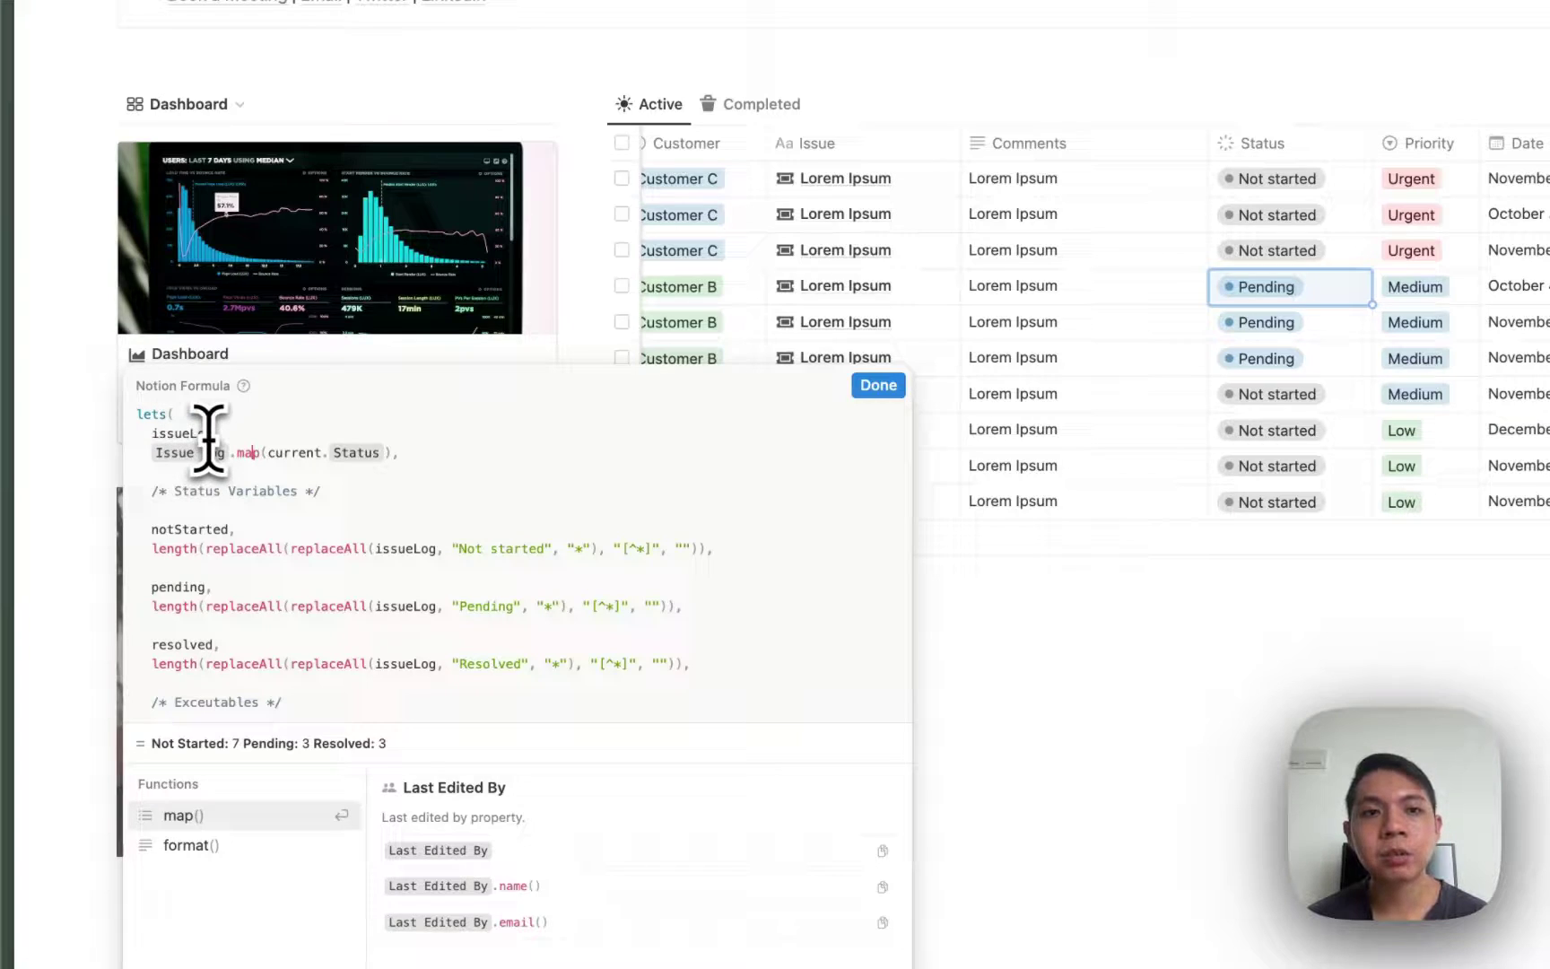
left_click(215, 441)
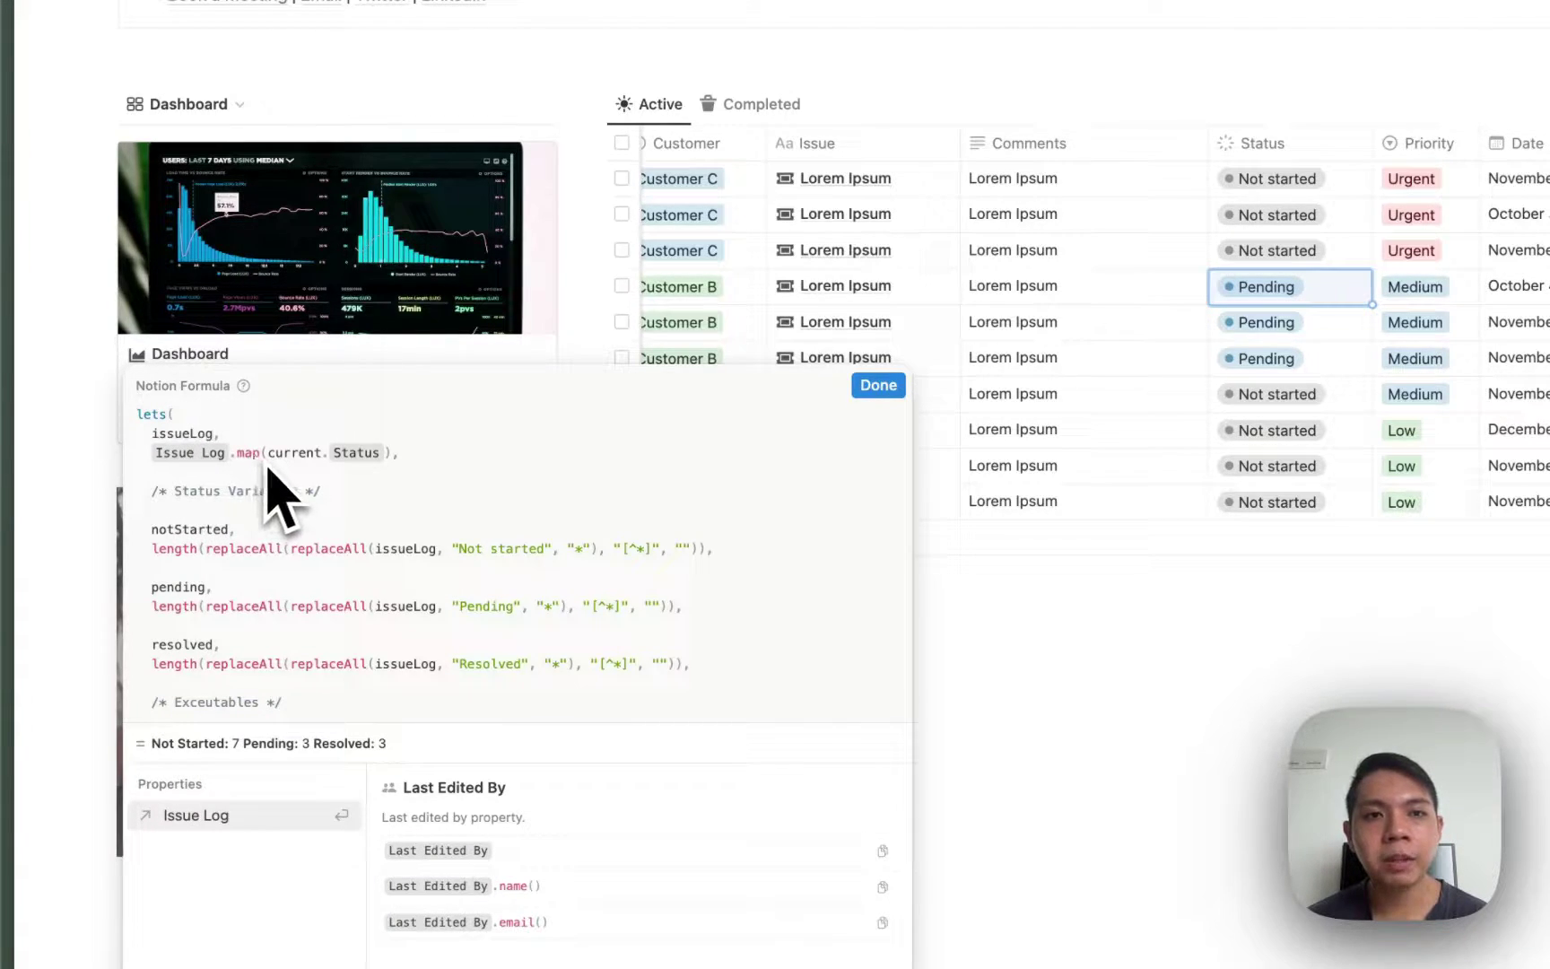
left_click_drag(408, 448, 119, 444)
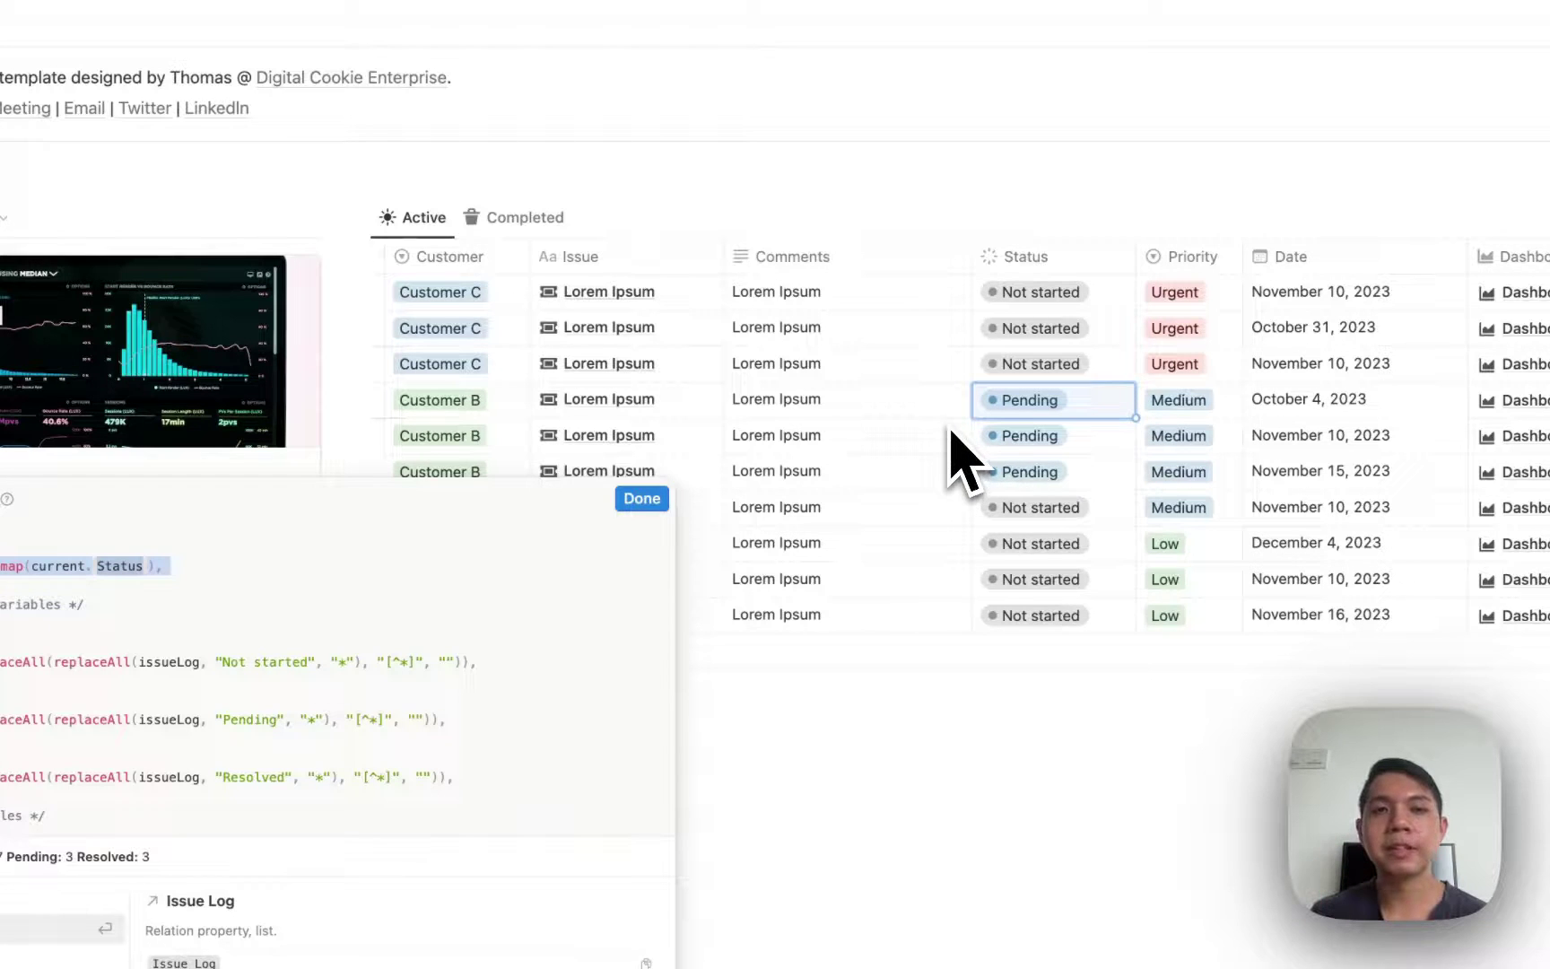
left_click(194, 546)
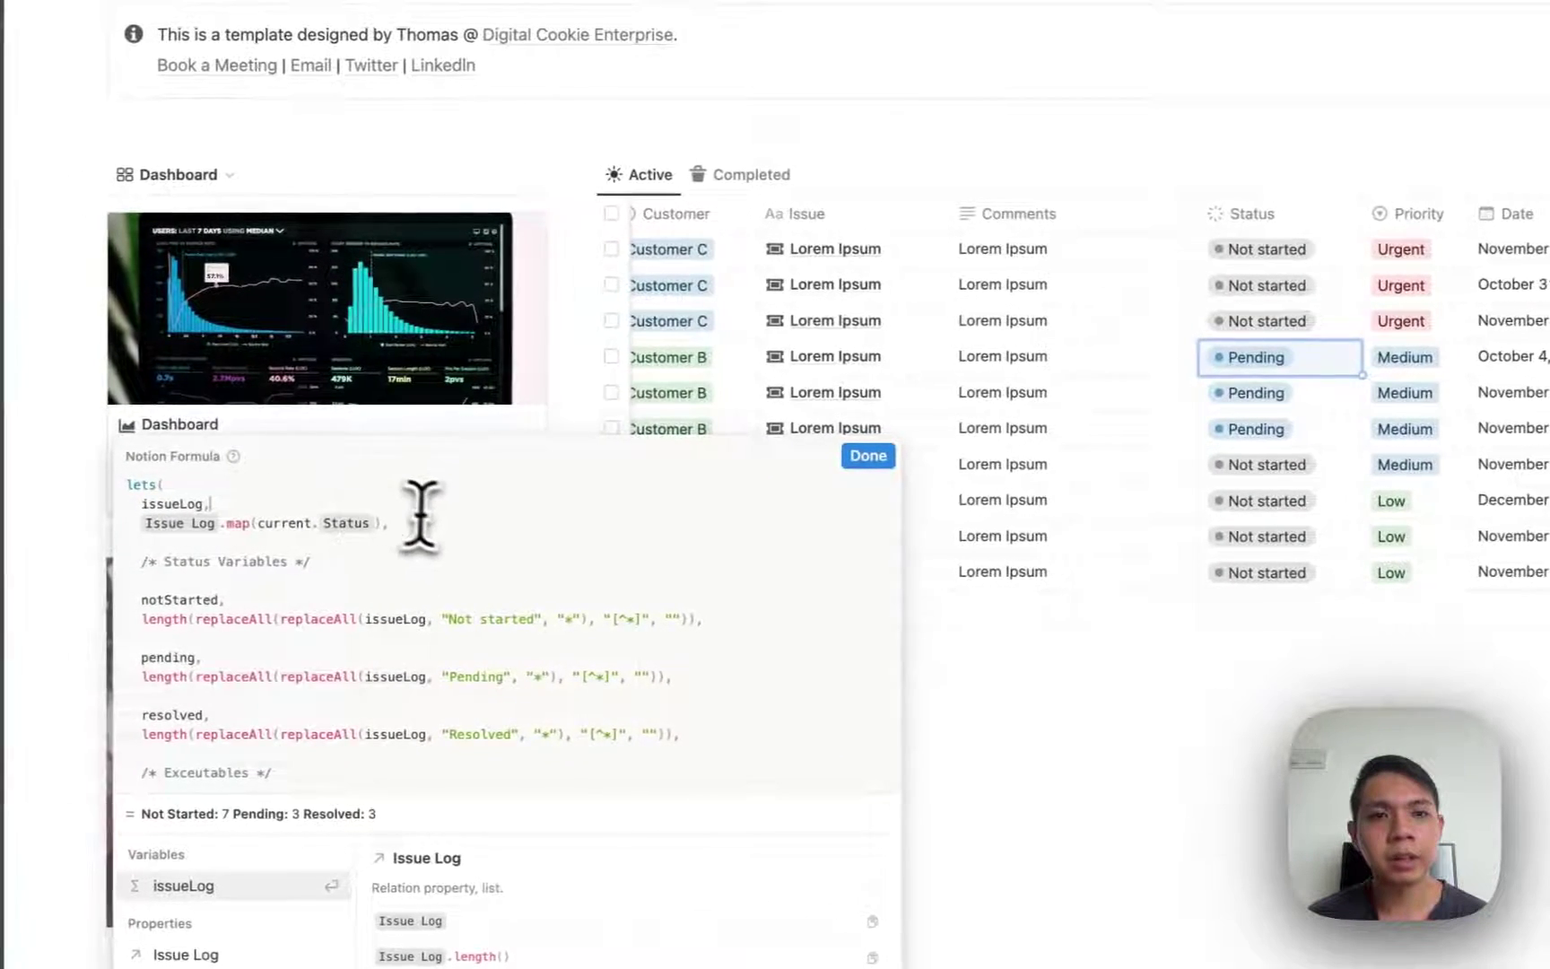
left_click(182, 505)
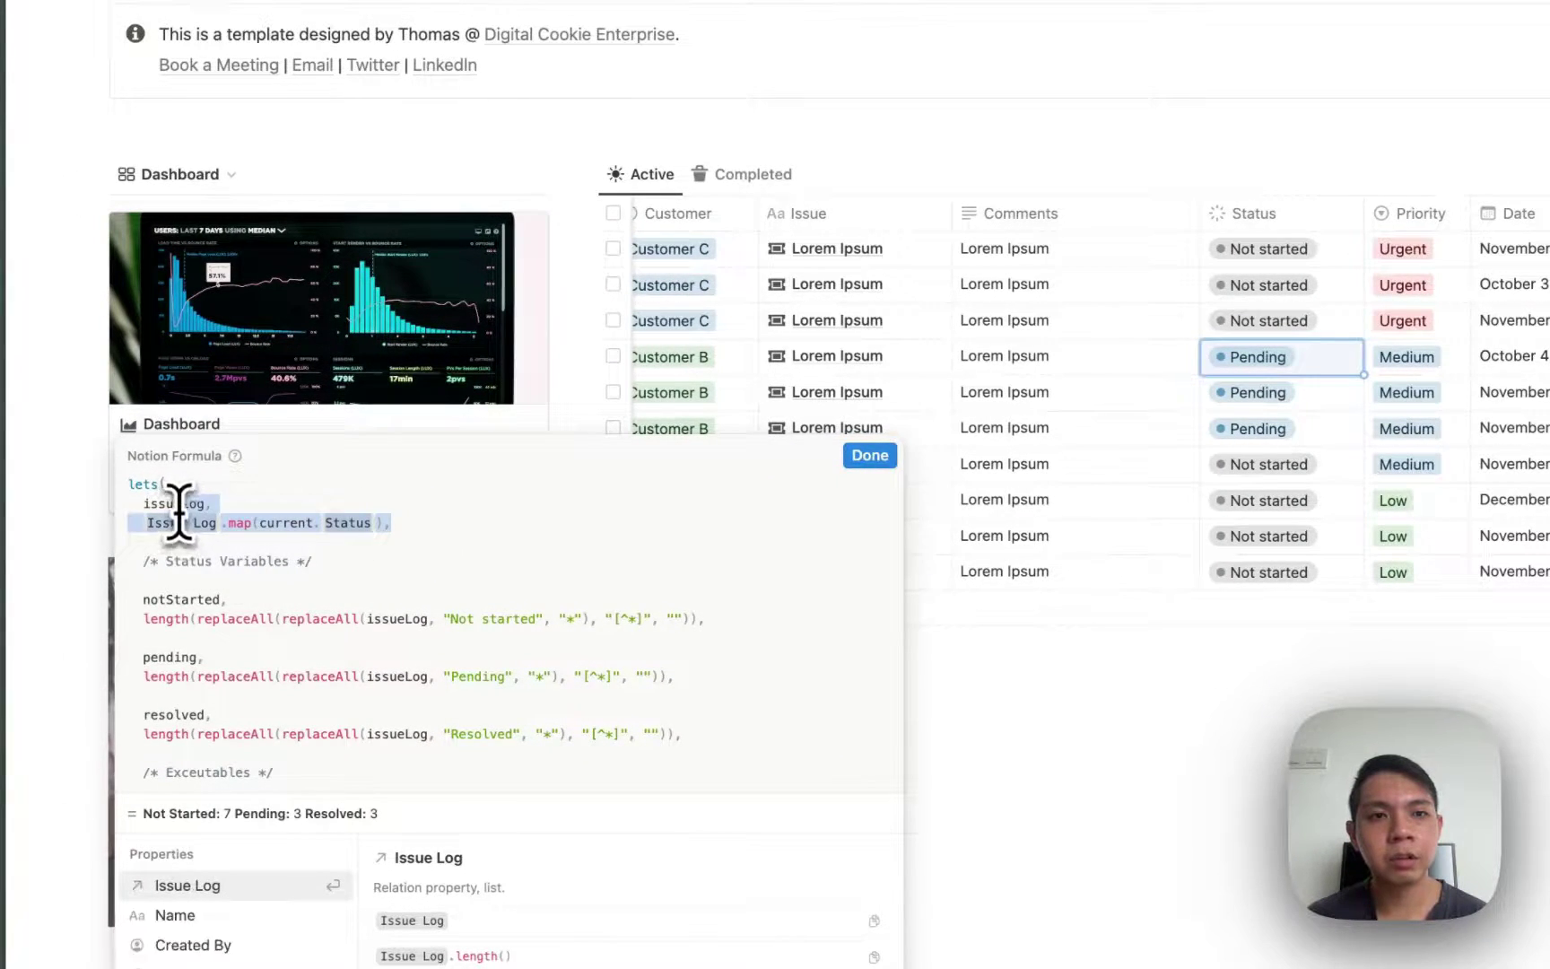
left_click_drag(139, 502, 406, 531)
key("super+c")
Copy the issueLog lines and add a new Formula property to the Dashboard page
key("Escape")
left_click(370, 361)
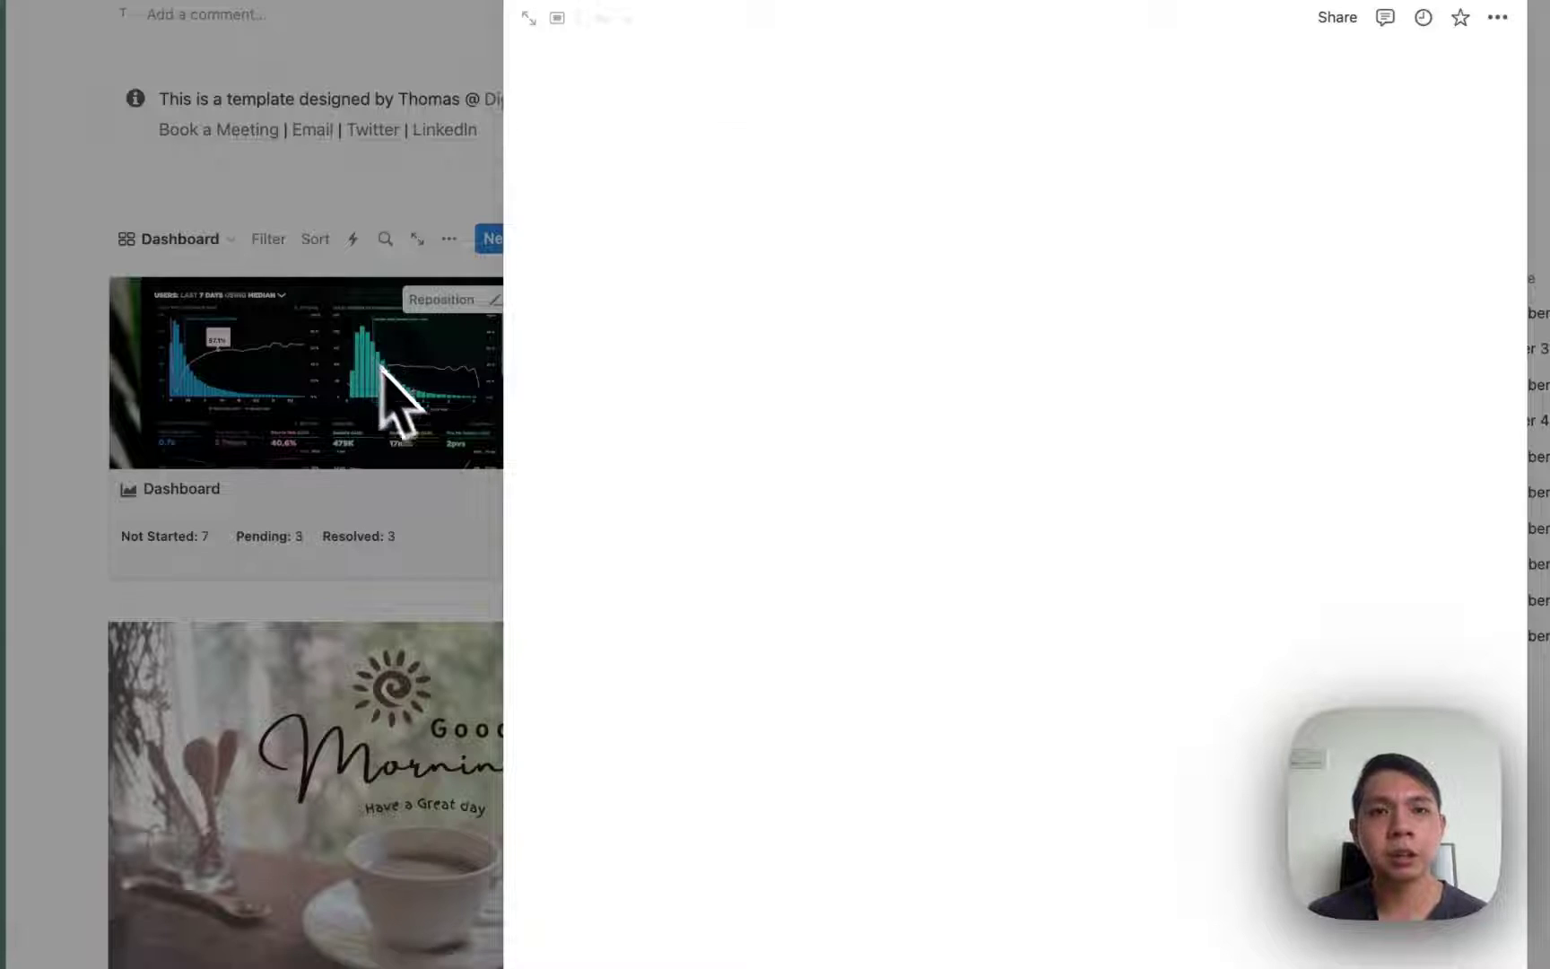
left_click(721, 525)
type("for")
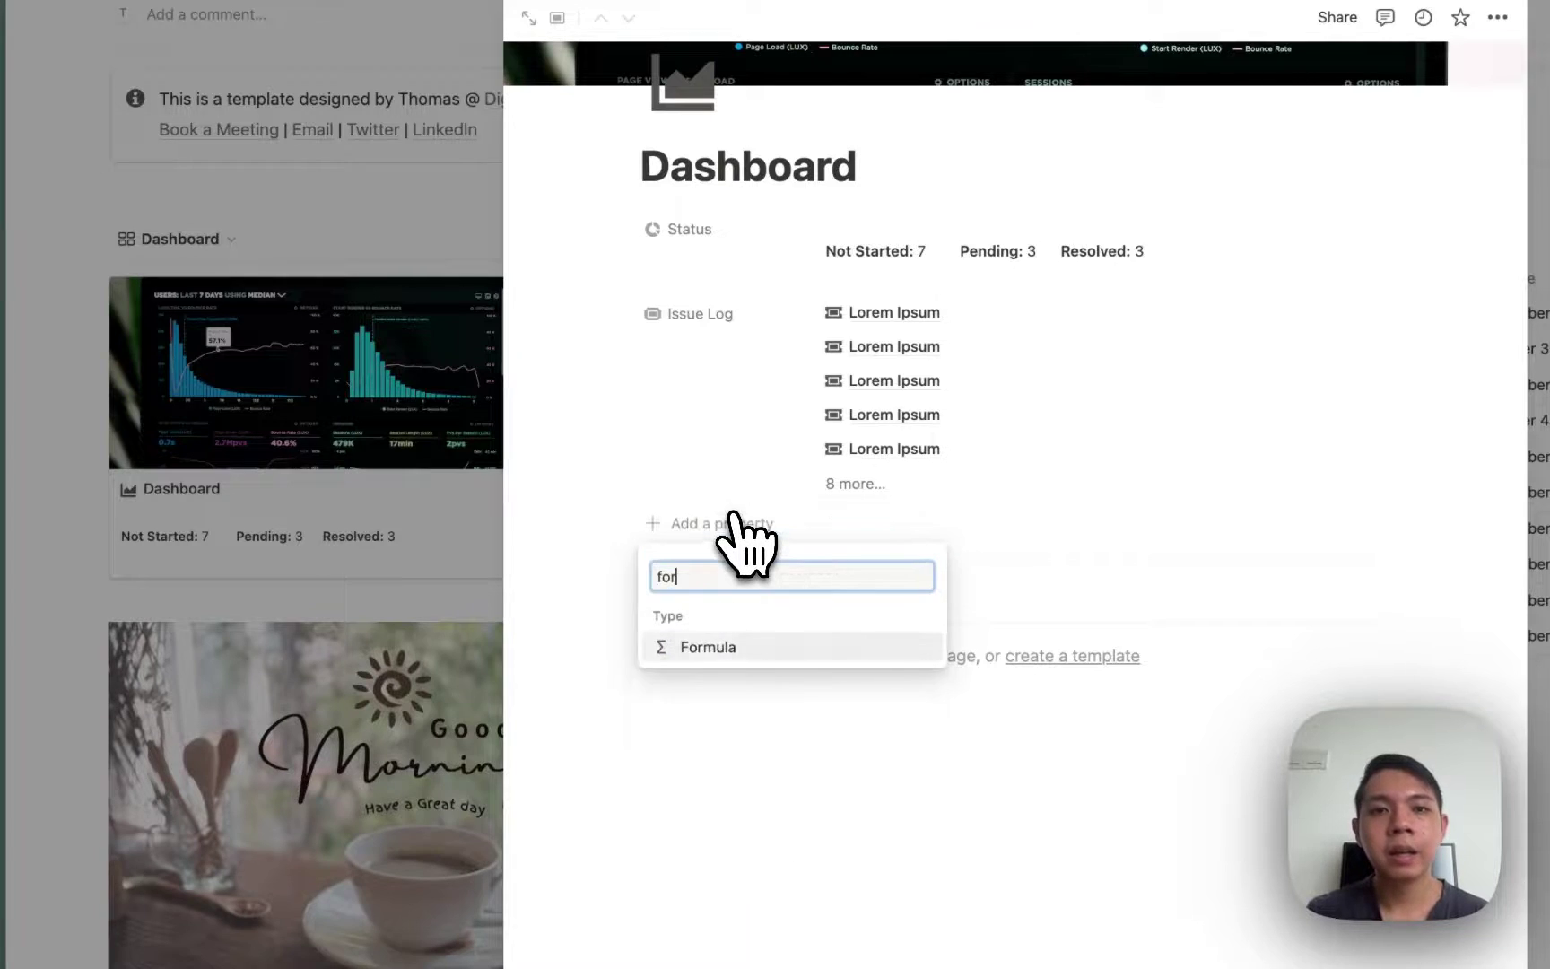
key("Return")
key("Escape")
Paste the lines into the new formula, trimming it to Issue Log.map(current.Status)
left_click(861, 524)
key("super+v")
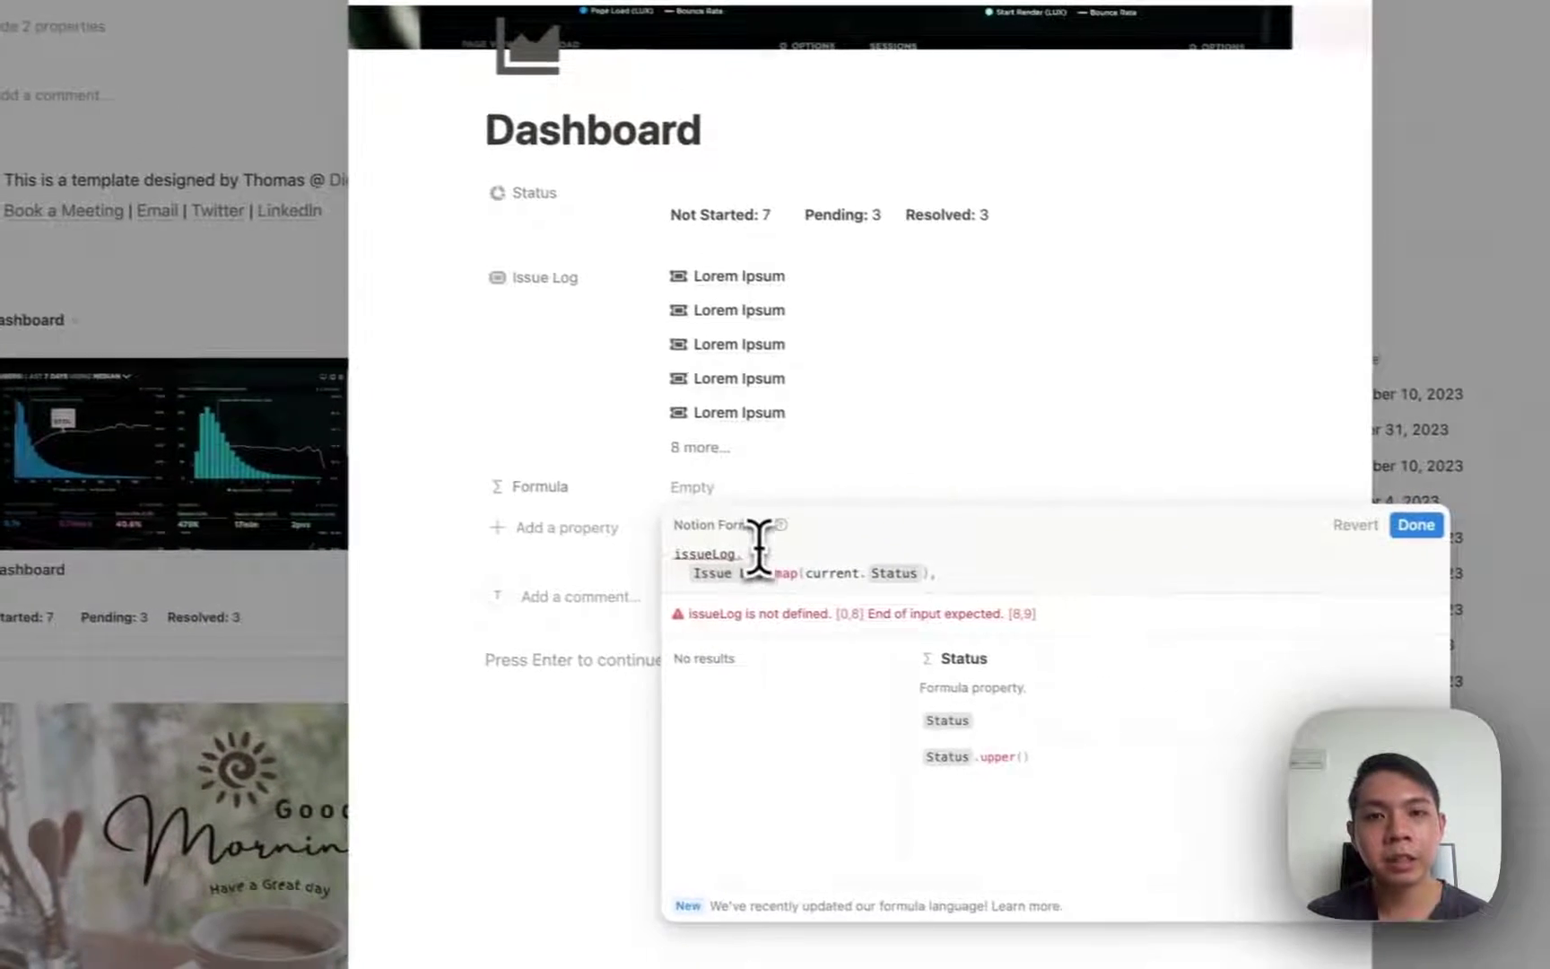
key("BackSpace")
key("BackSpace")
key("BackSpace")
key("BackSpace")
key("BackSpace")
key("BackSpace")
key("BackSpace")
key("BackSpace")
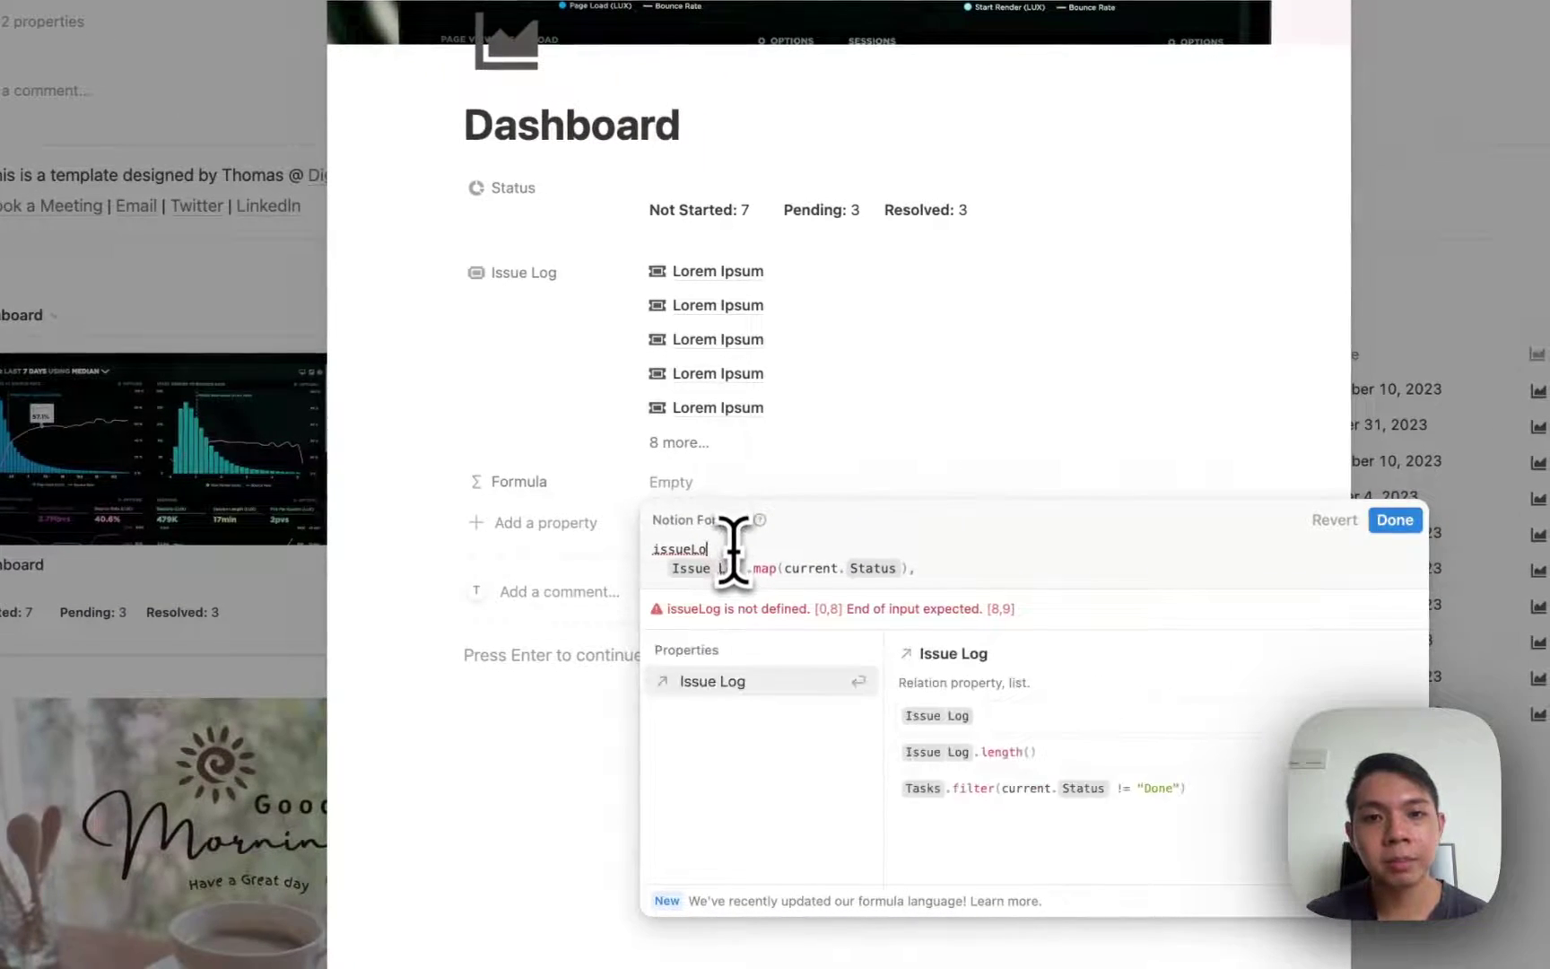
key("Right")
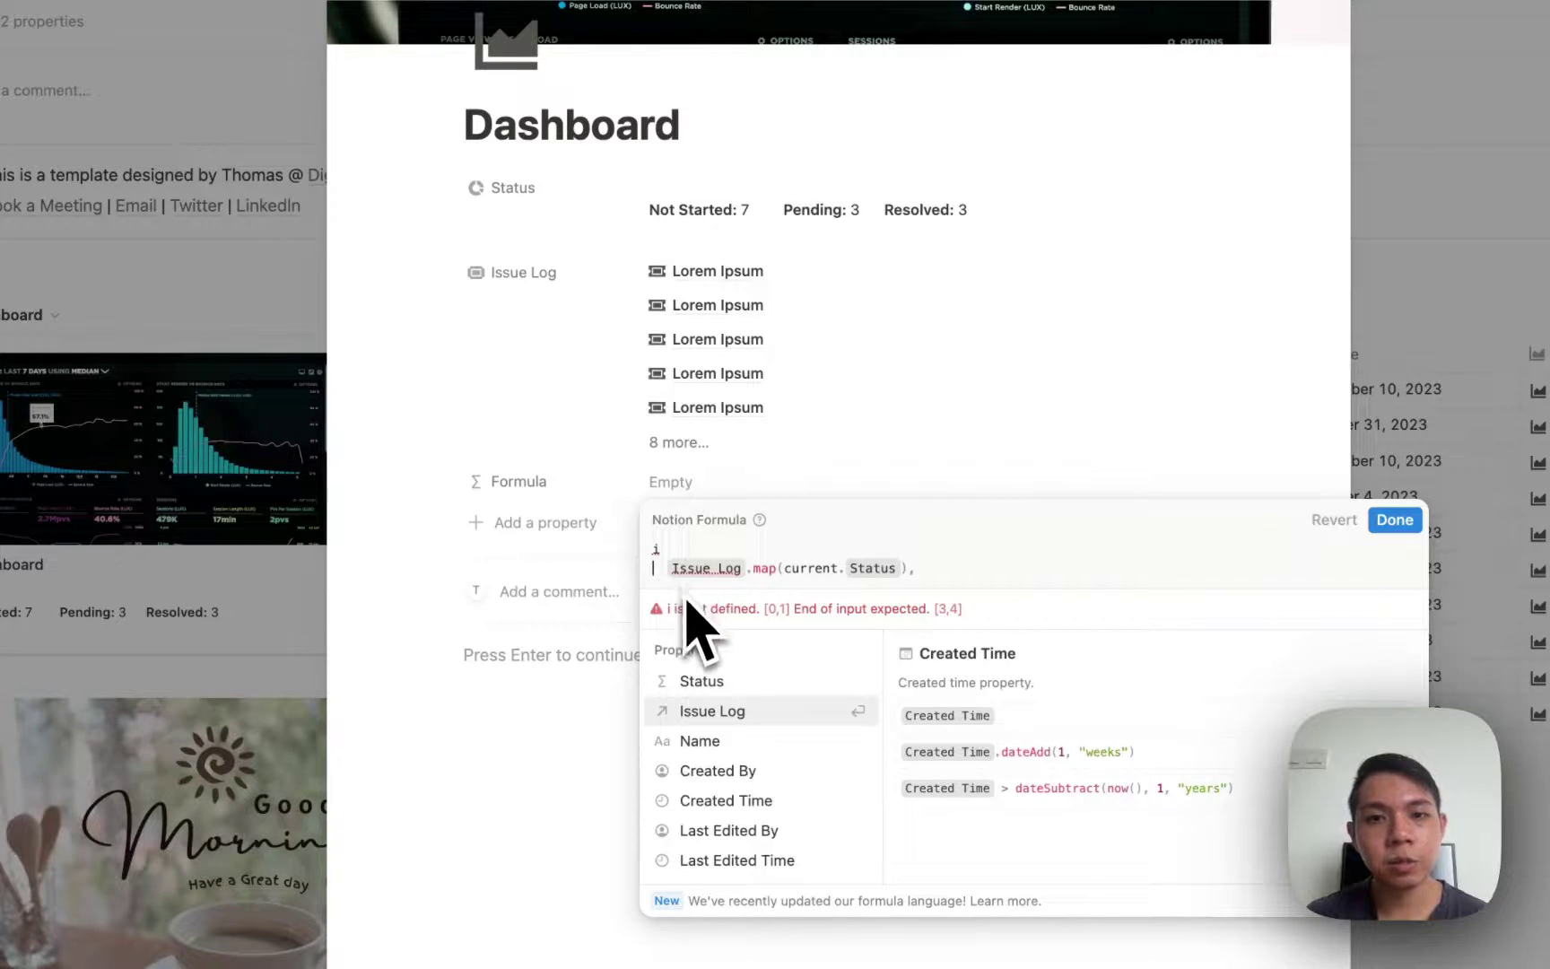
key("BackSpace")
key("BackSpace")
Apply the formula and check it lists all thirteen linked issue statuses
left_click(557, 482)
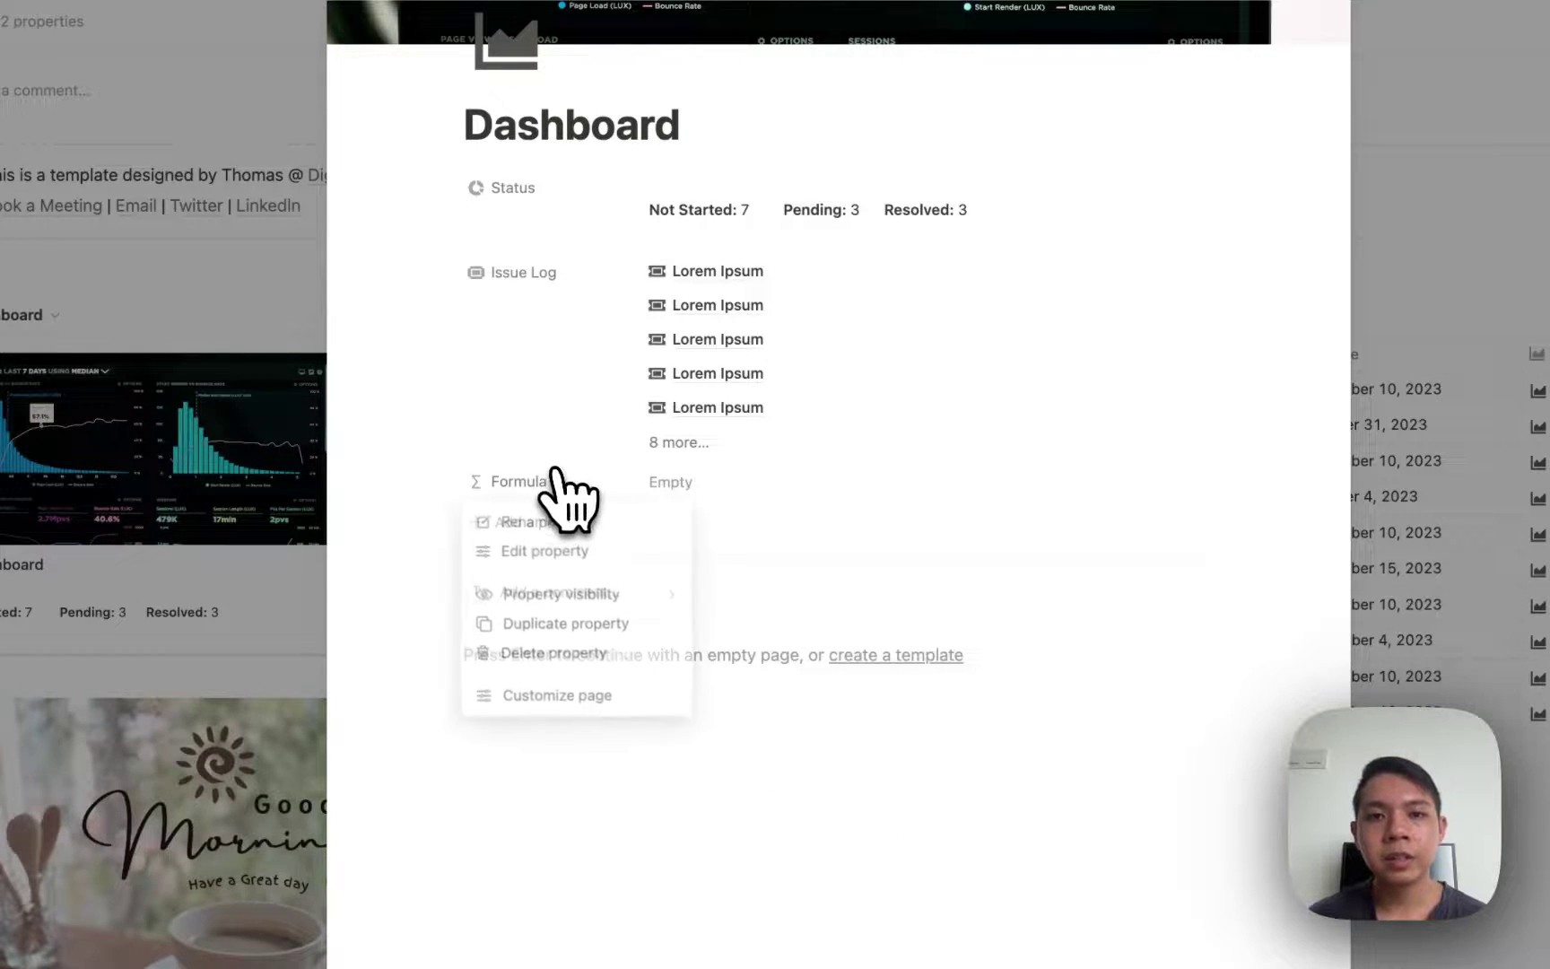
left_click(695, 481)
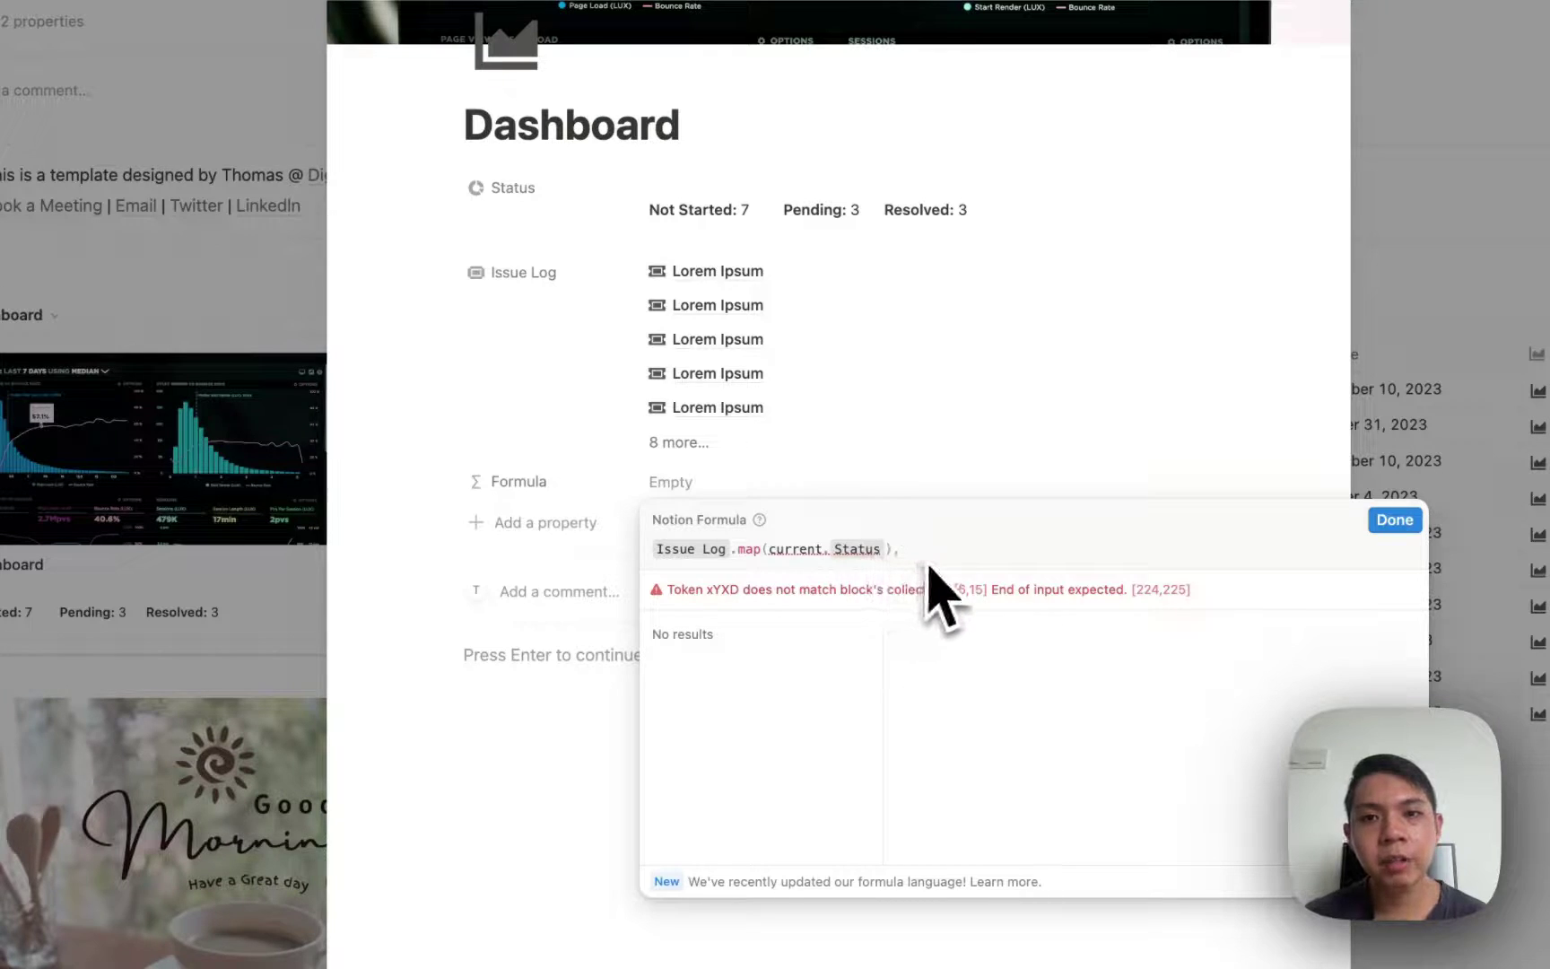
left_click(592, 446)
left_click(673, 482)
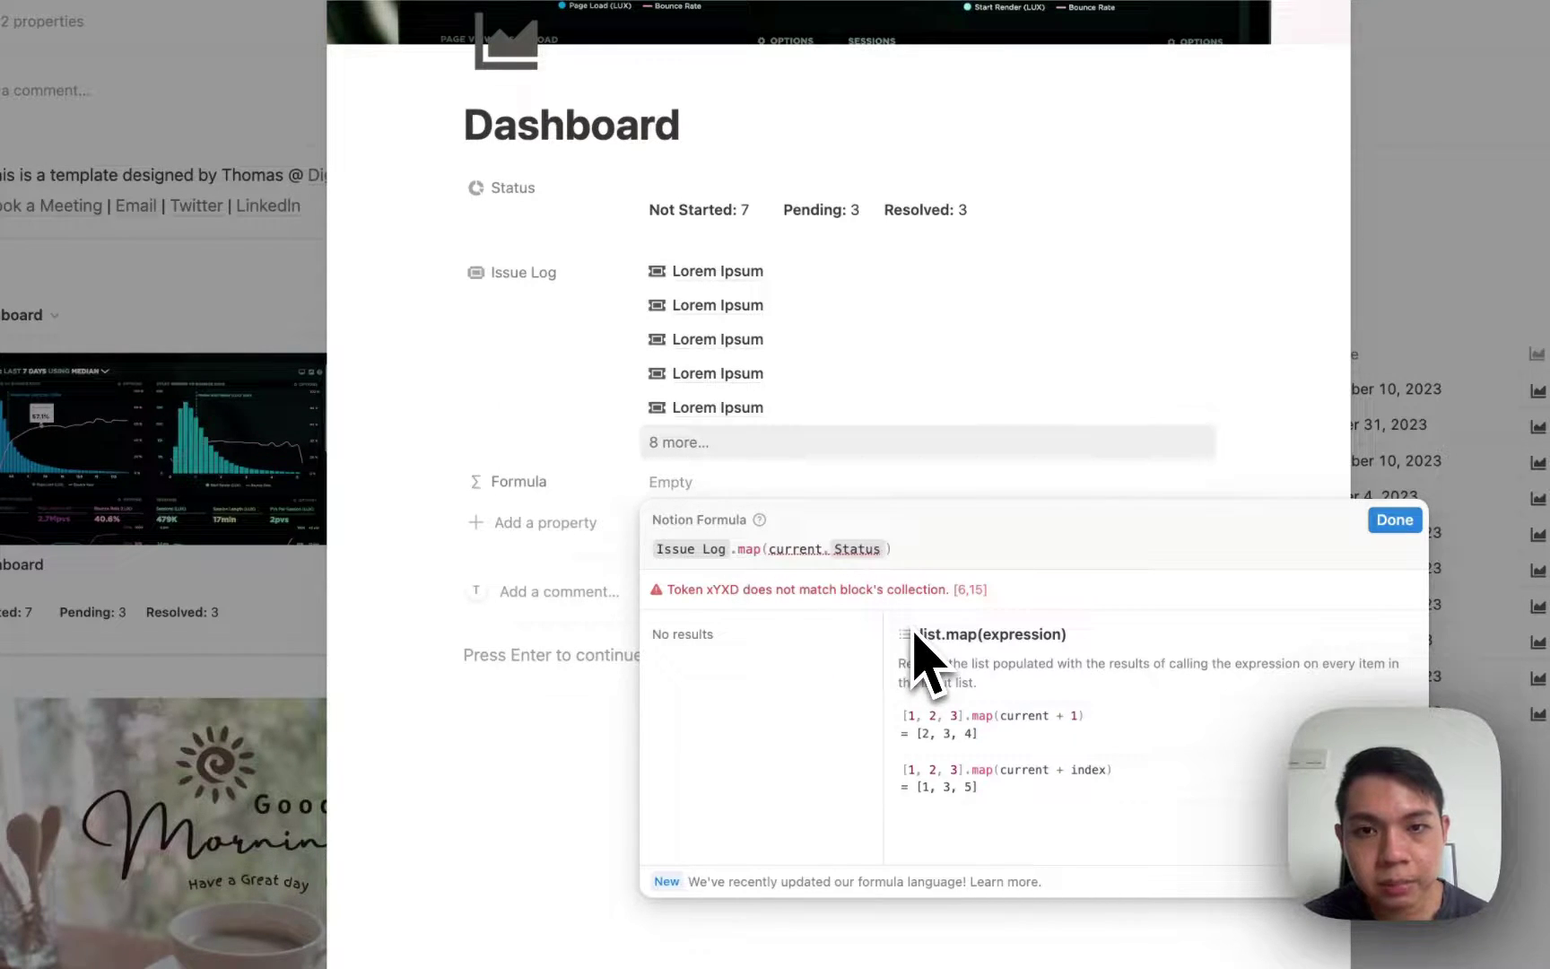
key("Return")
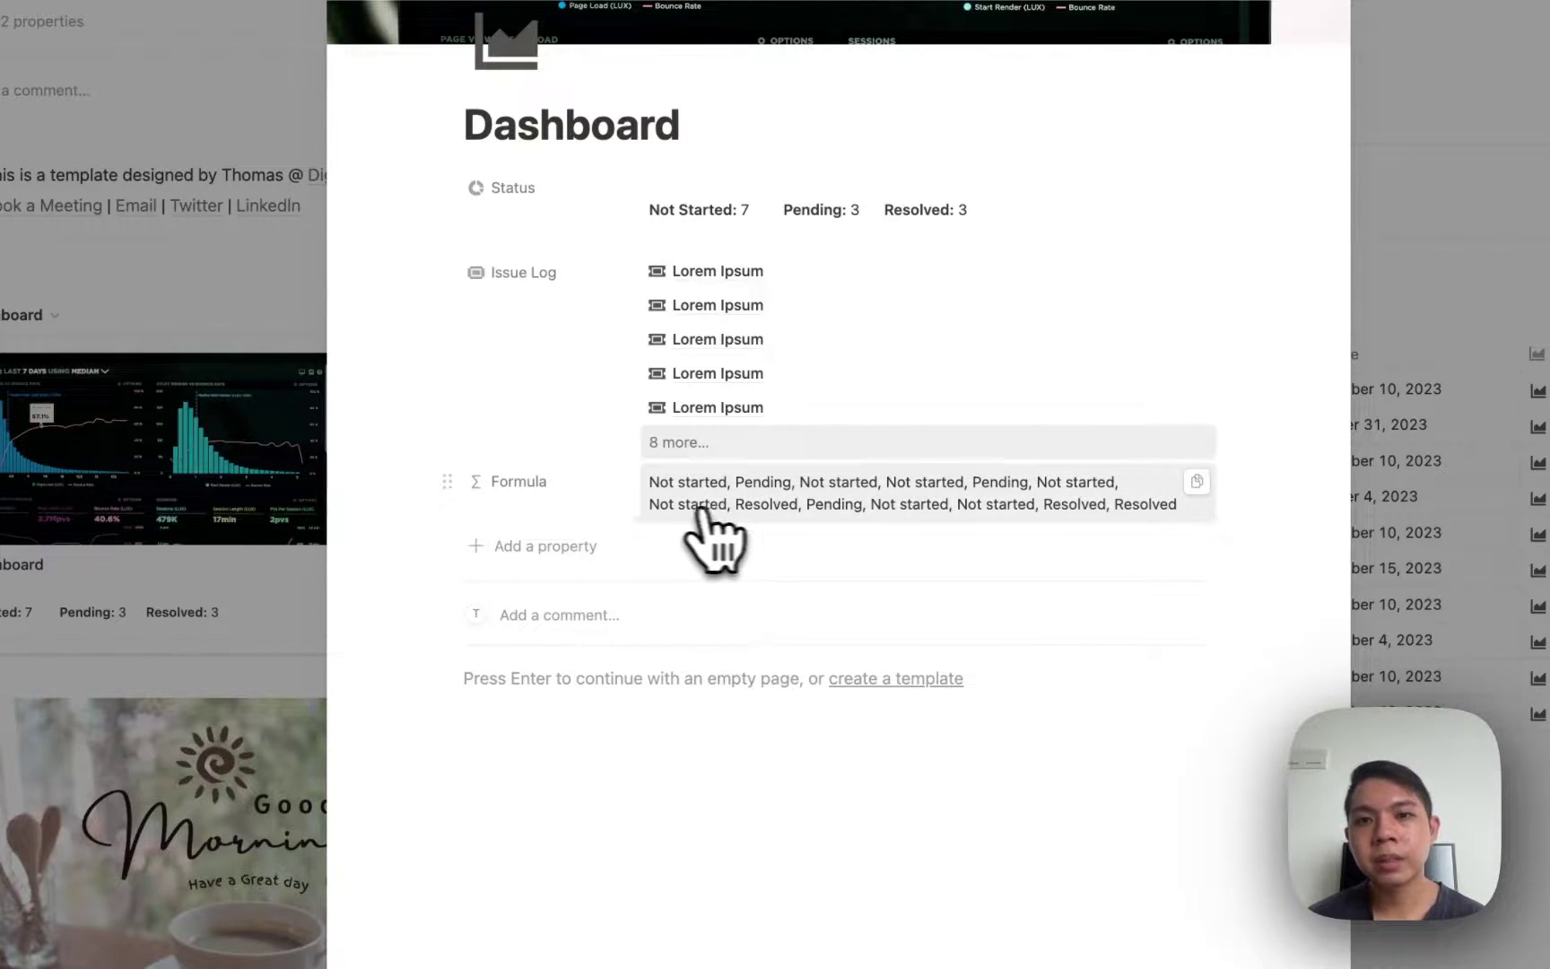
left_click(1065, 488)
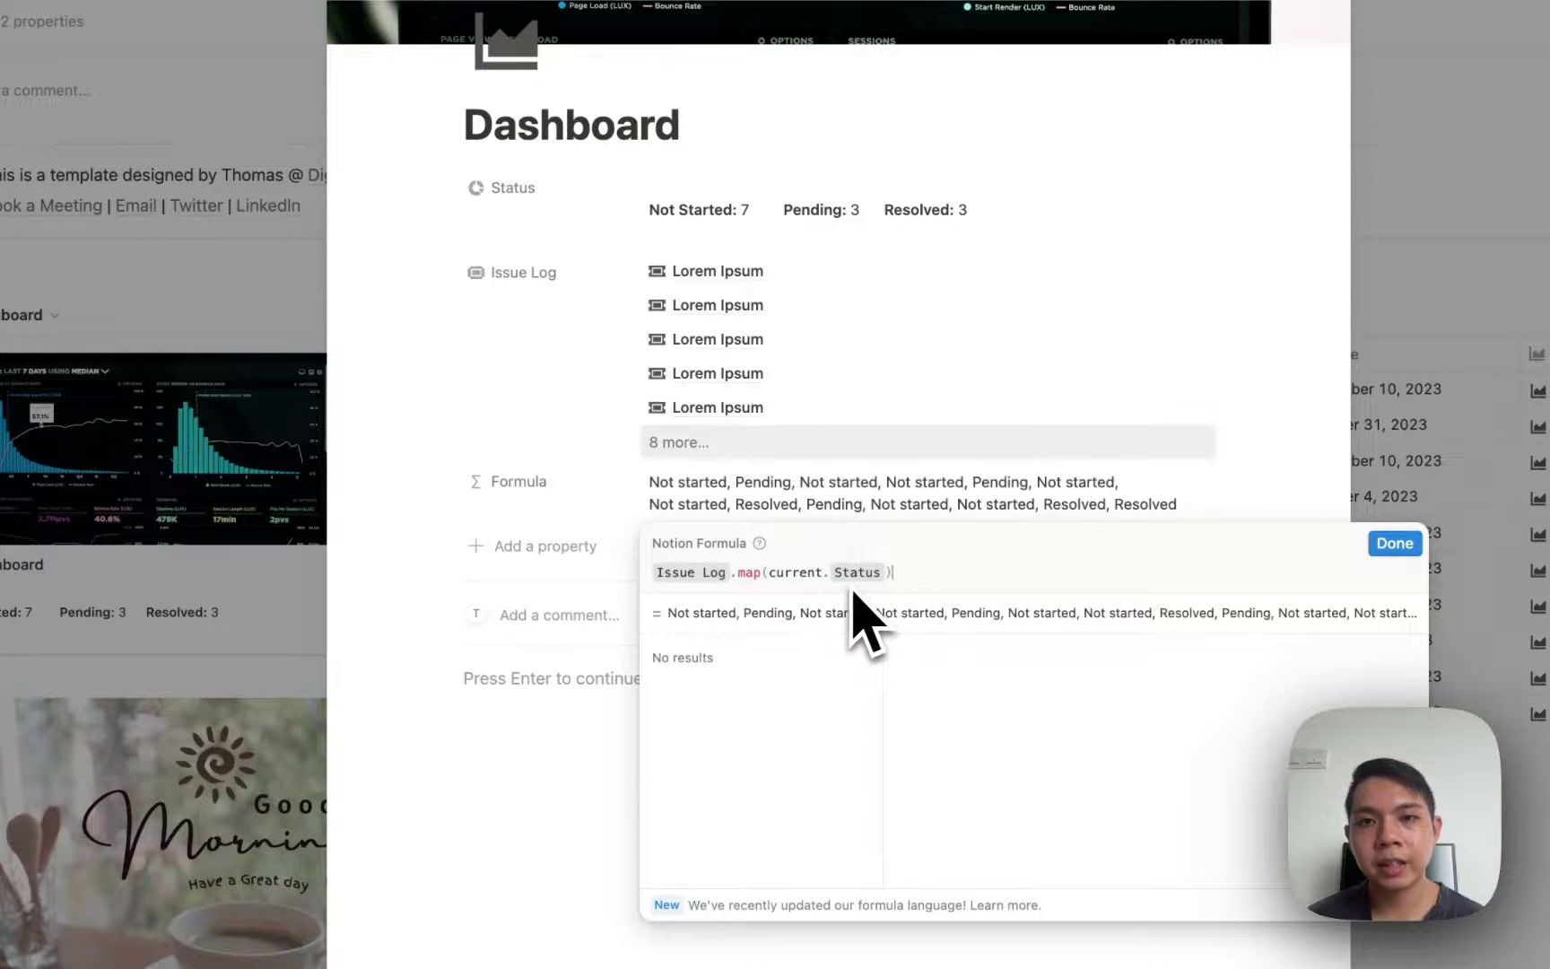
key("Escape")
Add a Rollup property to the Dashboard linked to the Issue Log relation
left_click(590, 543)
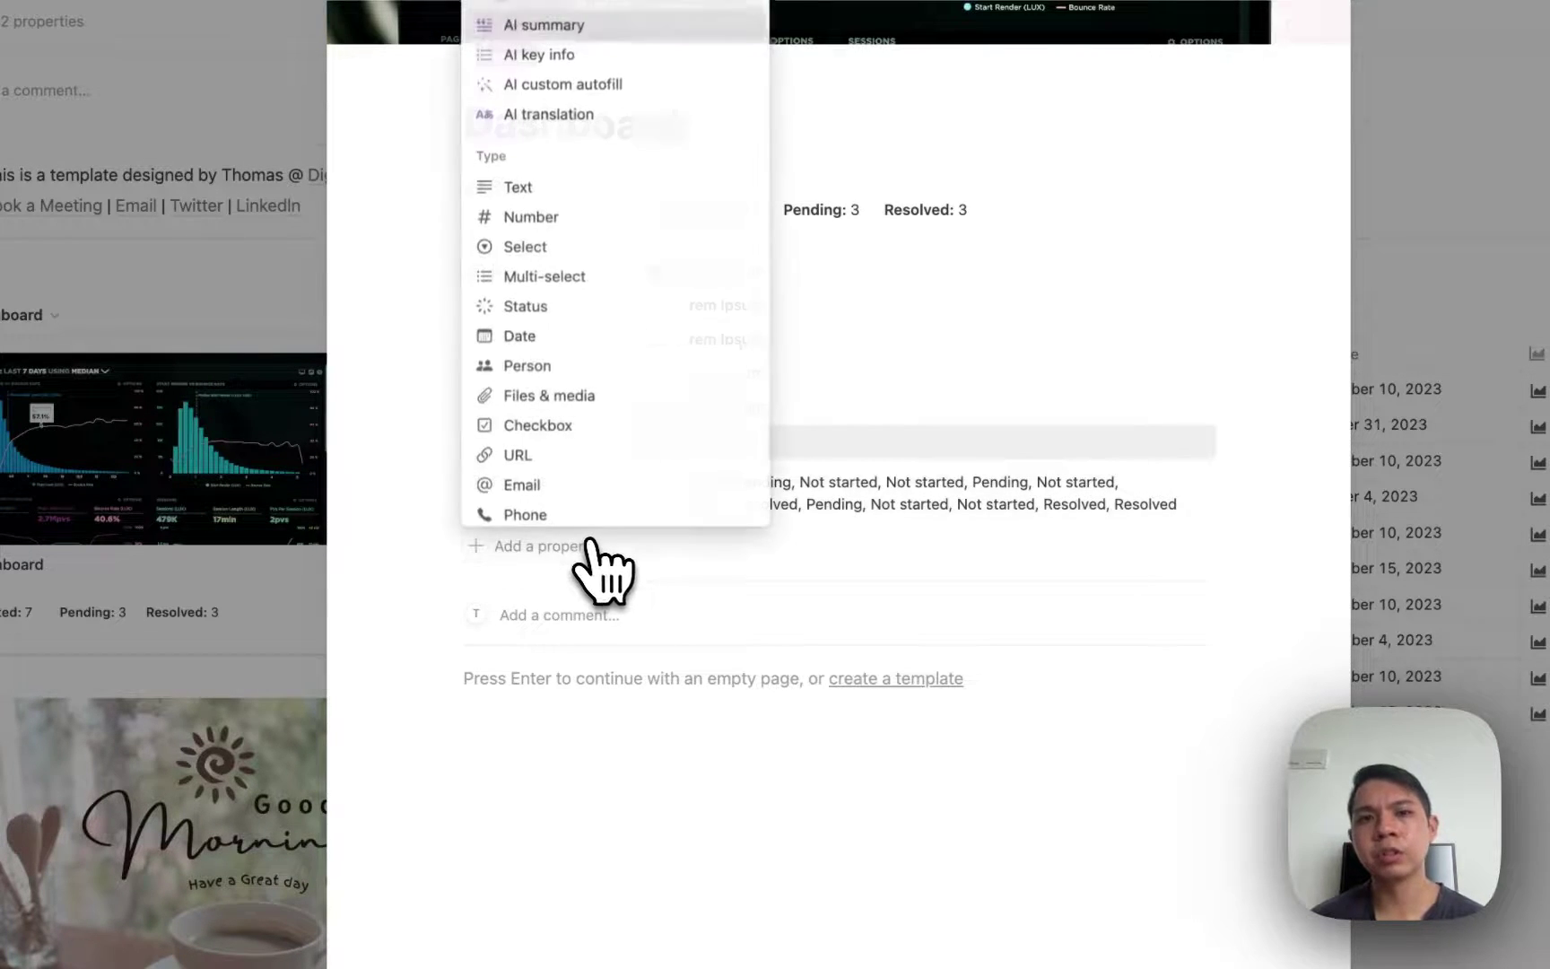
type("rol")
key("Return")
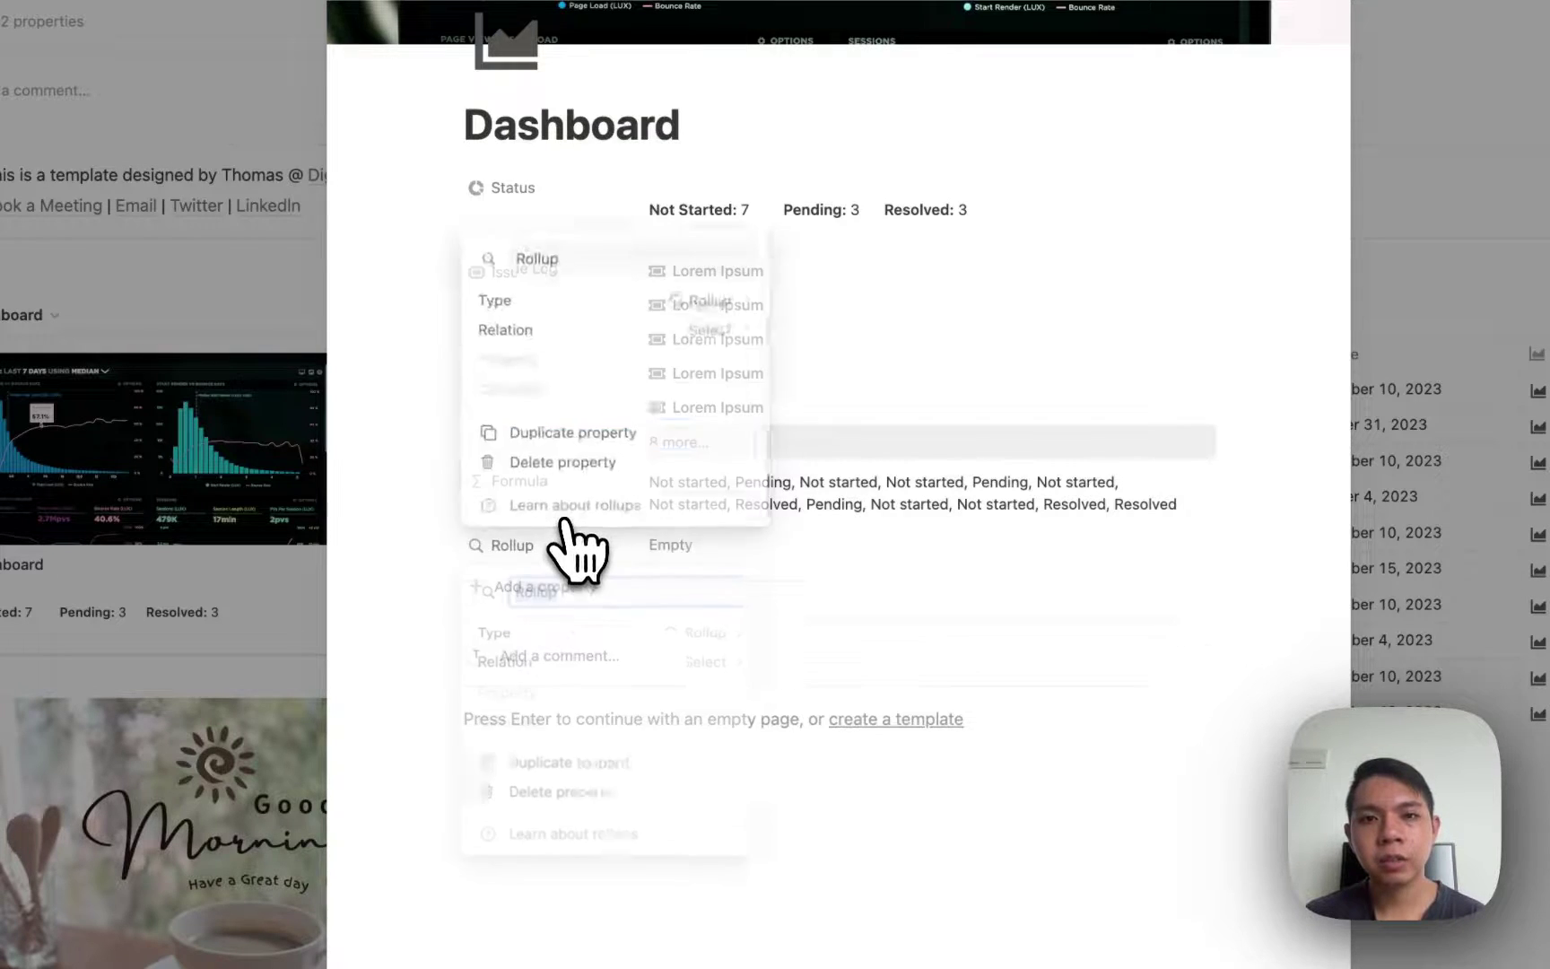
left_click(714, 664)
left_click(529, 751)
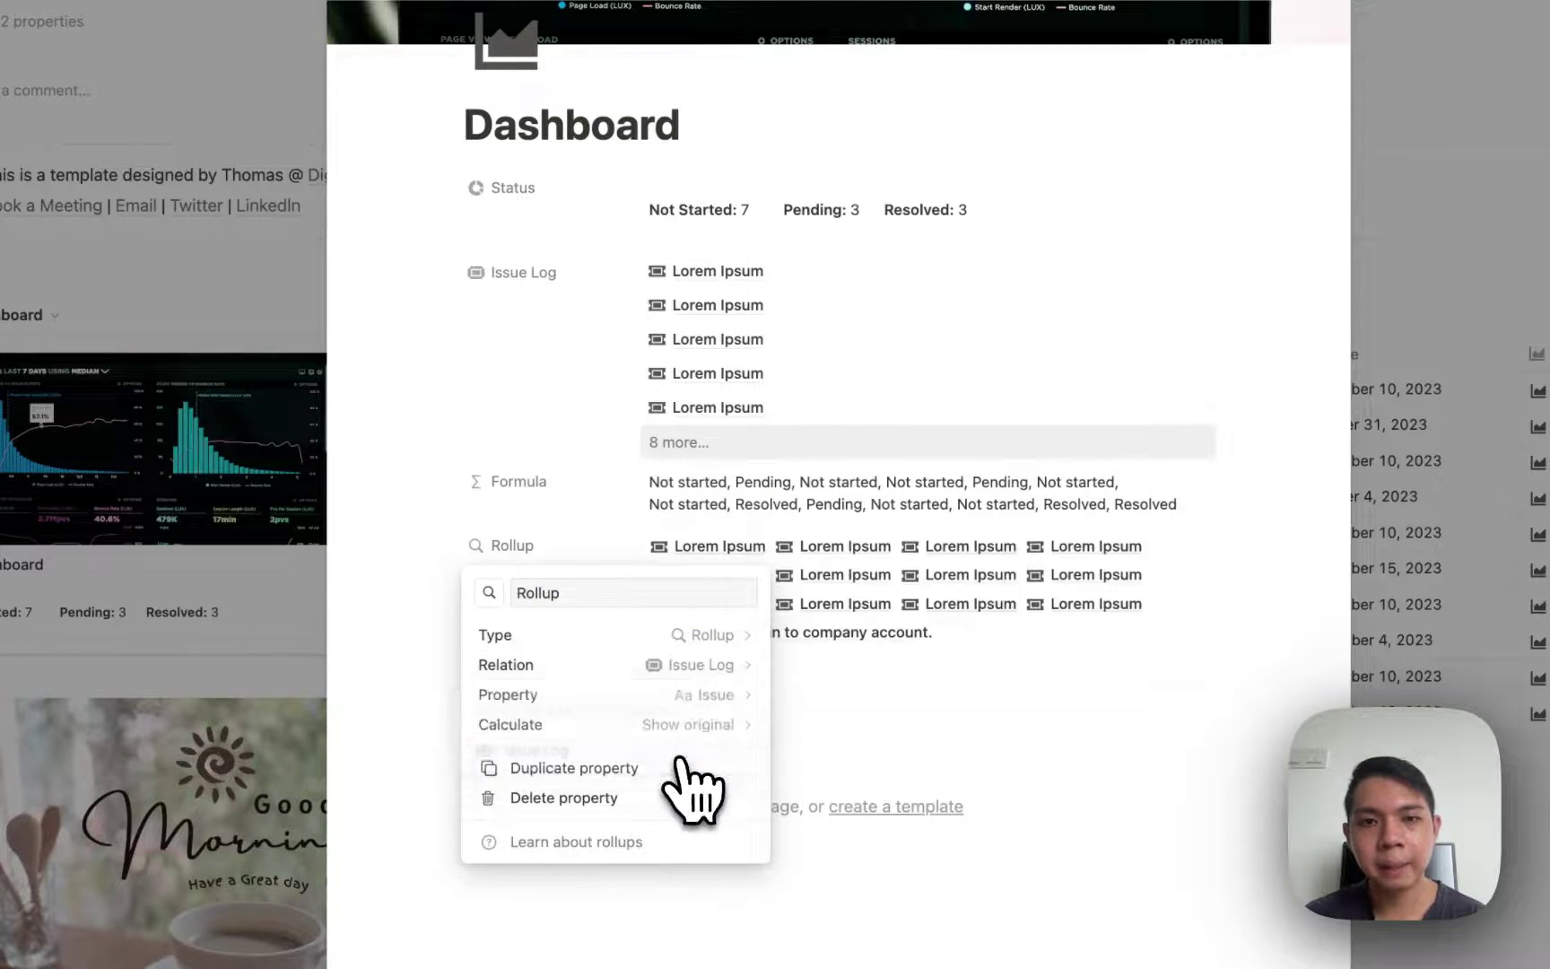
left_click(819, 680)
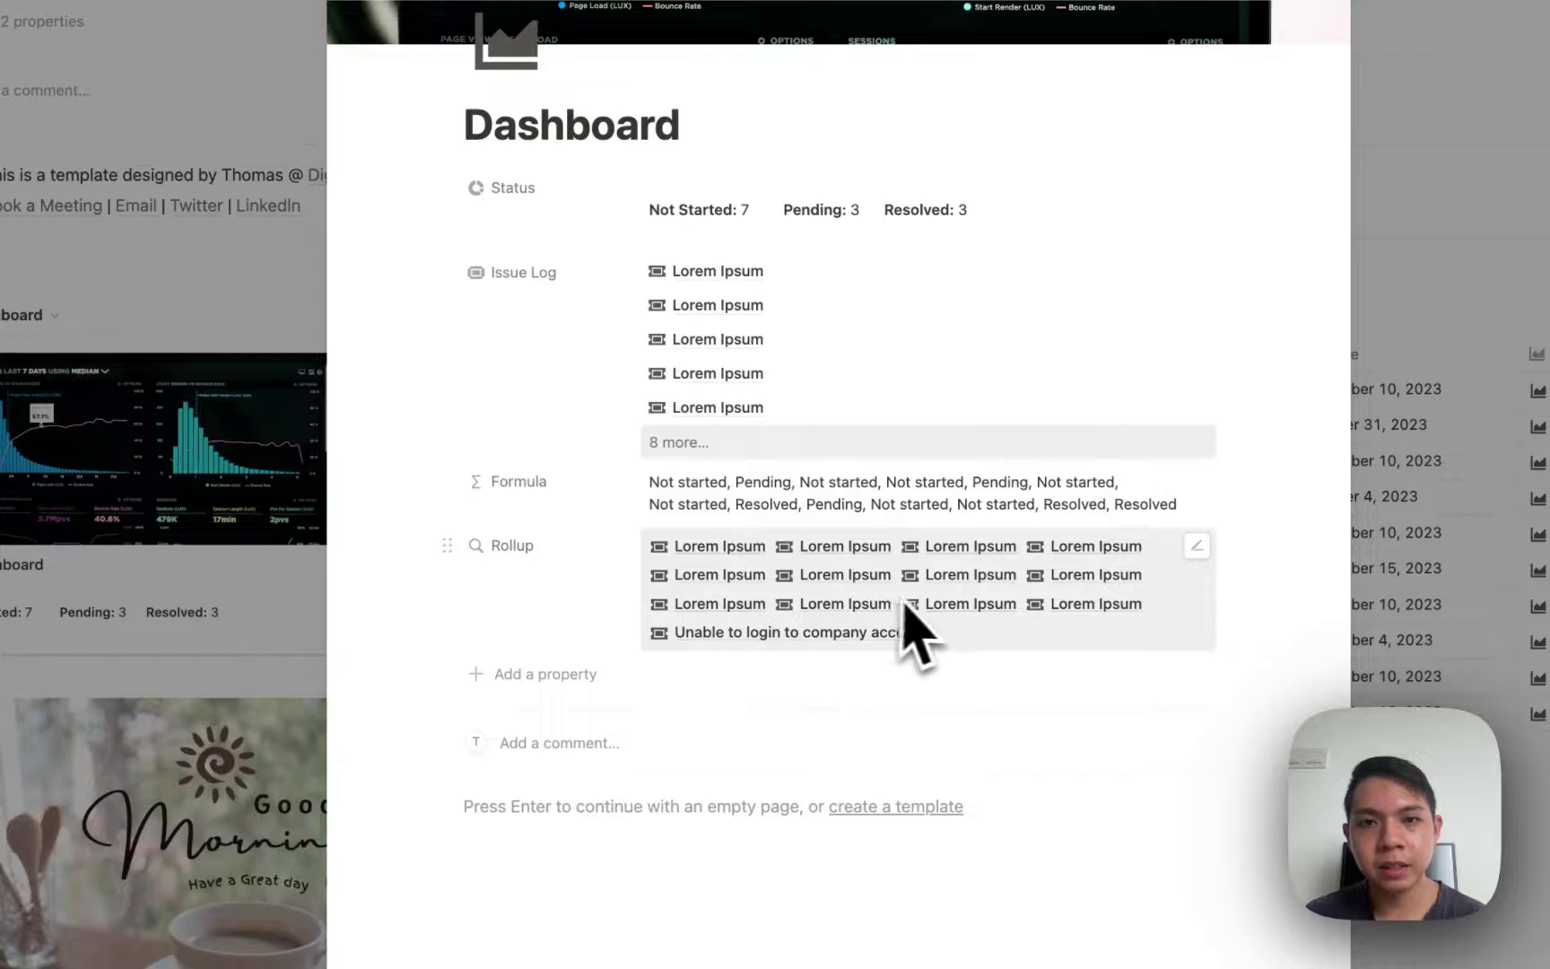
Set the rollup to show each linked issue's Status as coloured tags
left_click(610, 549)
left_click(587, 617)
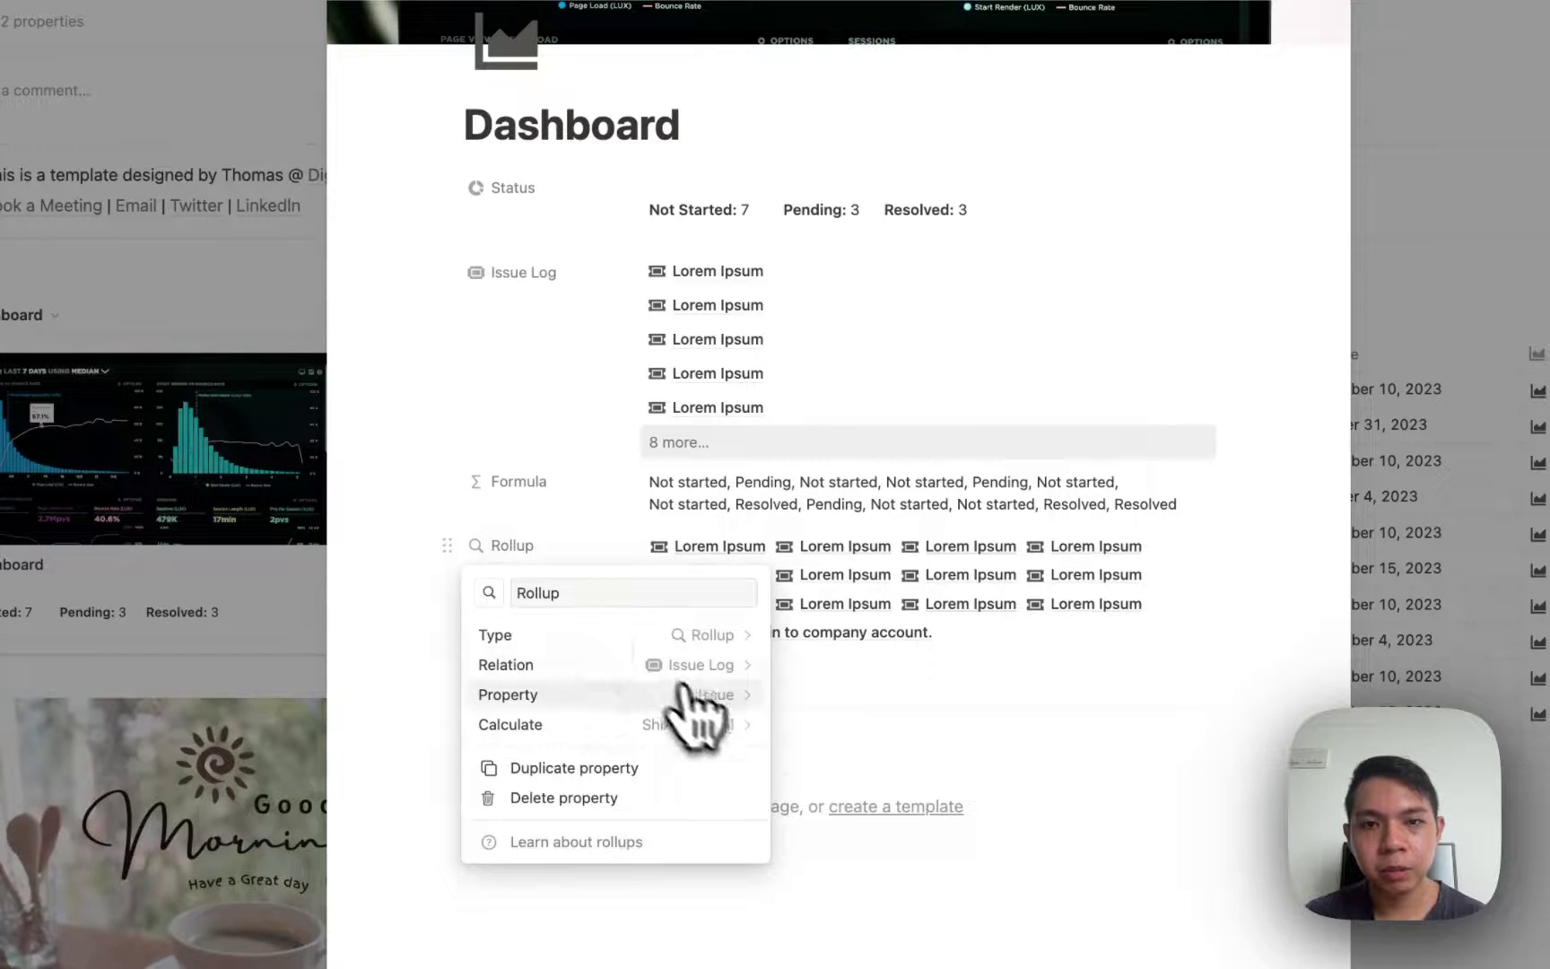
left_click(704, 694)
type("stat")
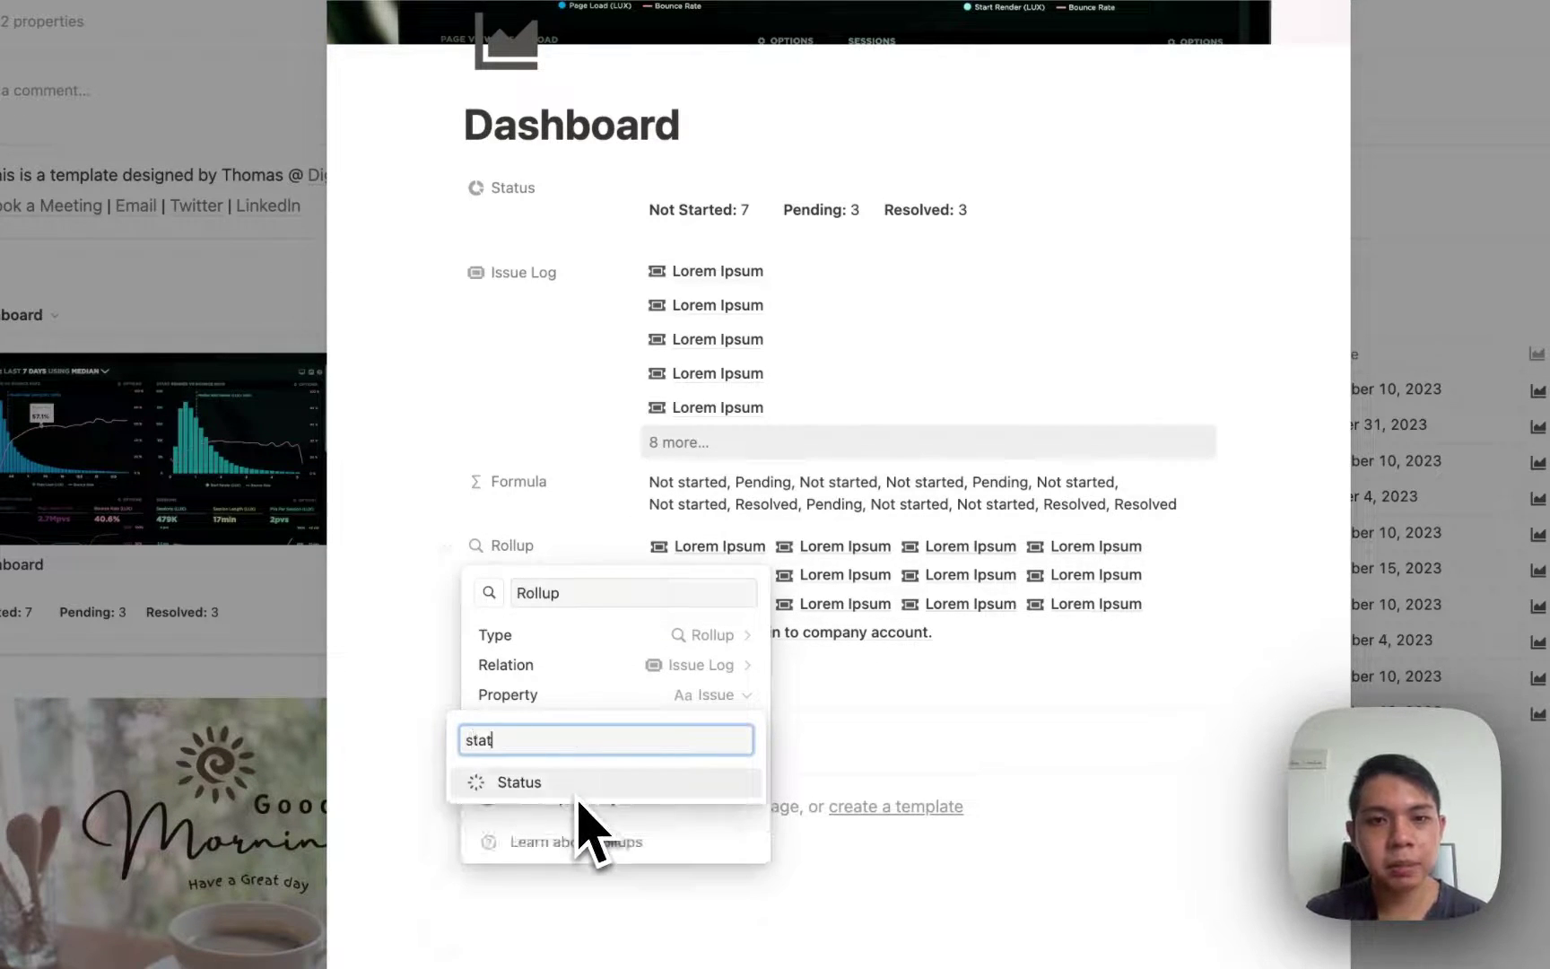
left_click(579, 789)
left_click(571, 561)
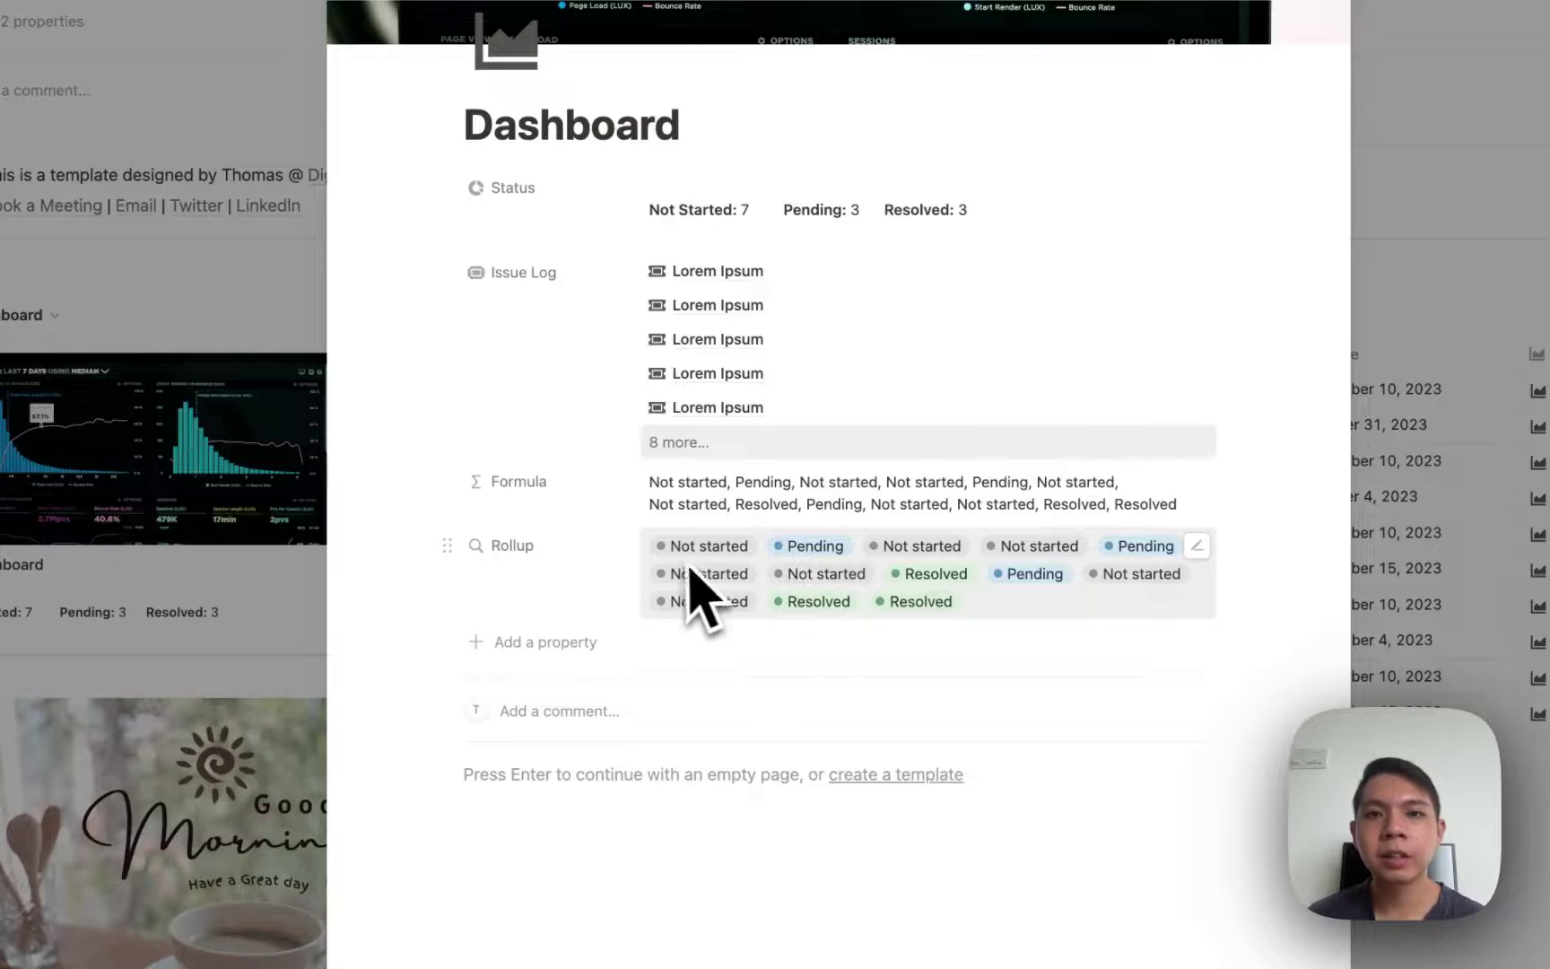
left_click(778, 231)
left_click(793, 339)
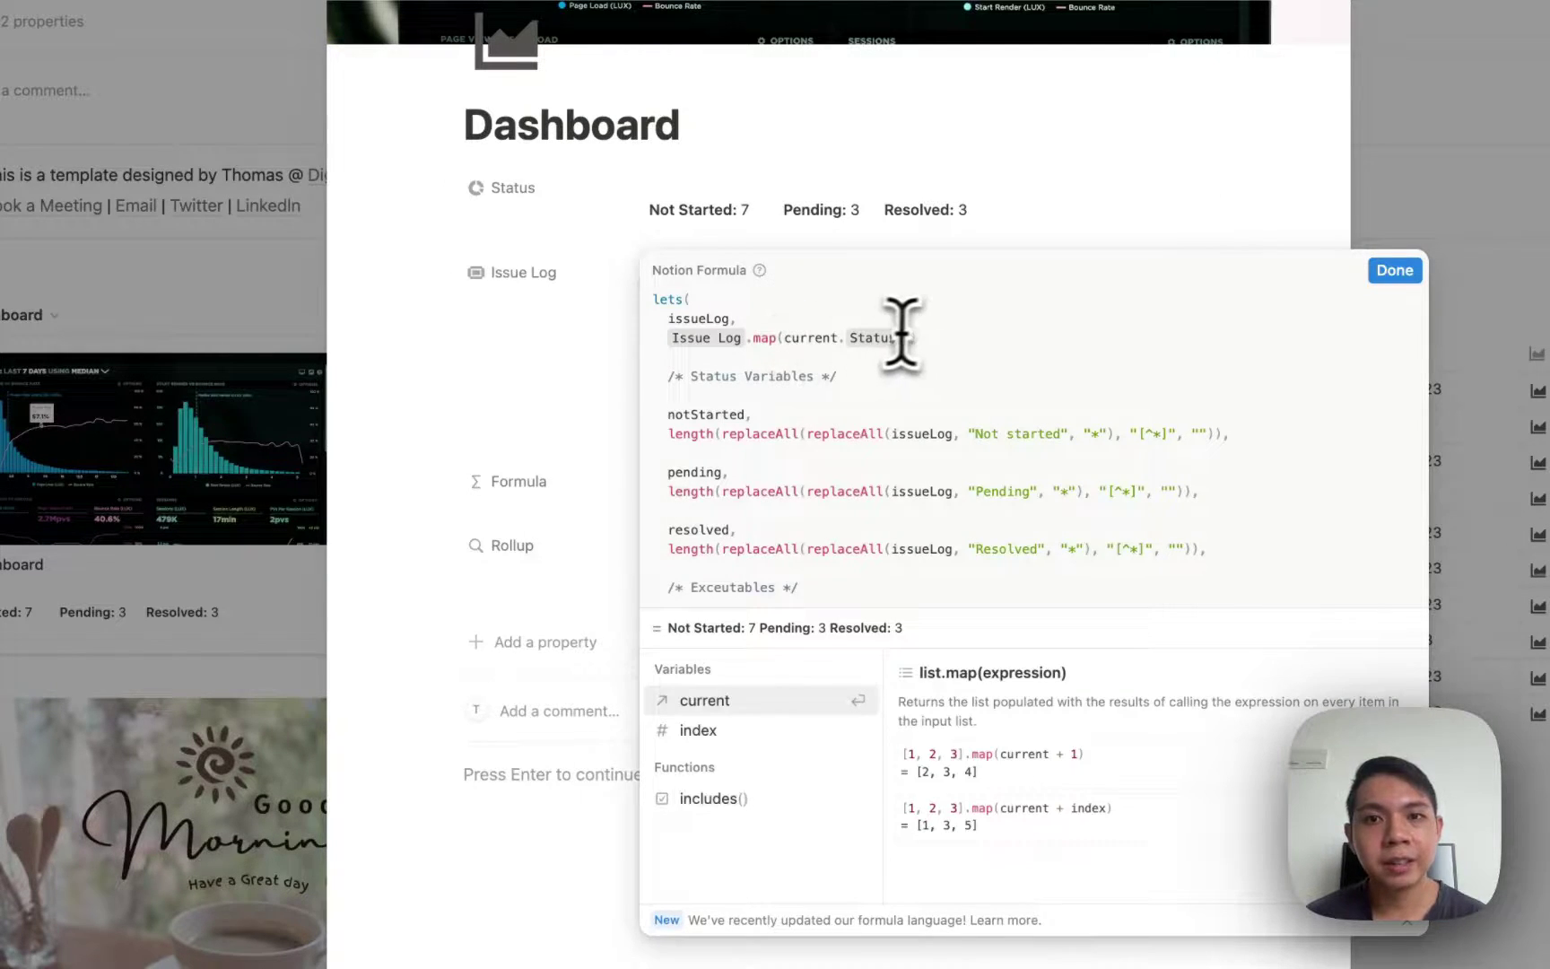
left_click(919, 338)
scroll(789, 415, "down", 3)
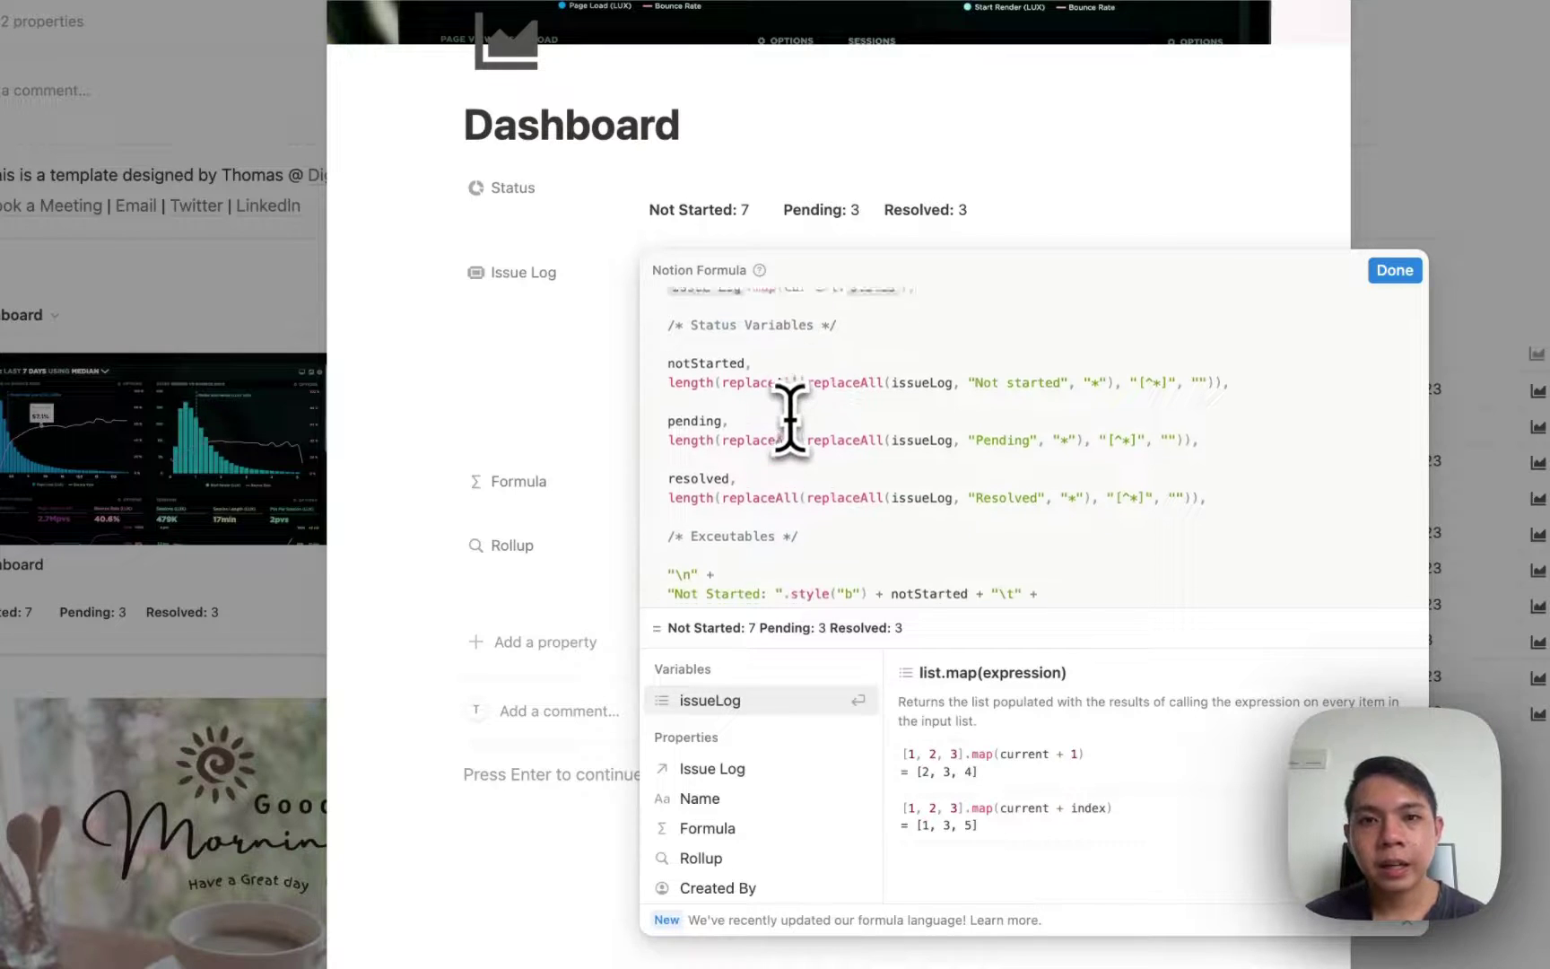
scroll(770, 390, "up", 1)
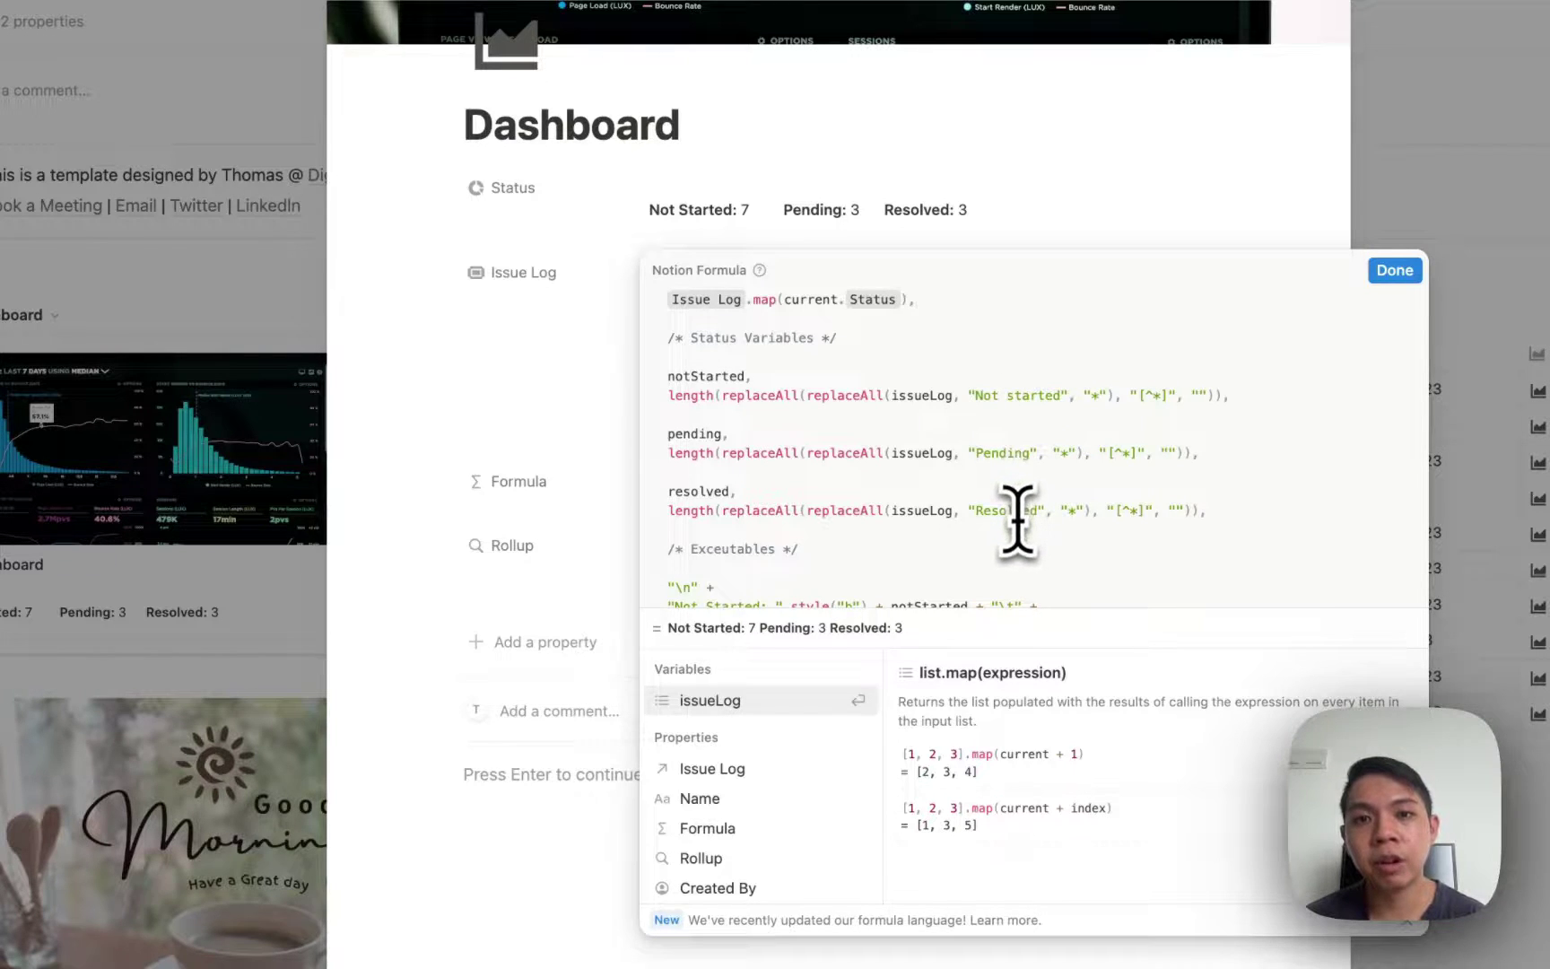
left_click(834, 398)
left_click(1005, 395)
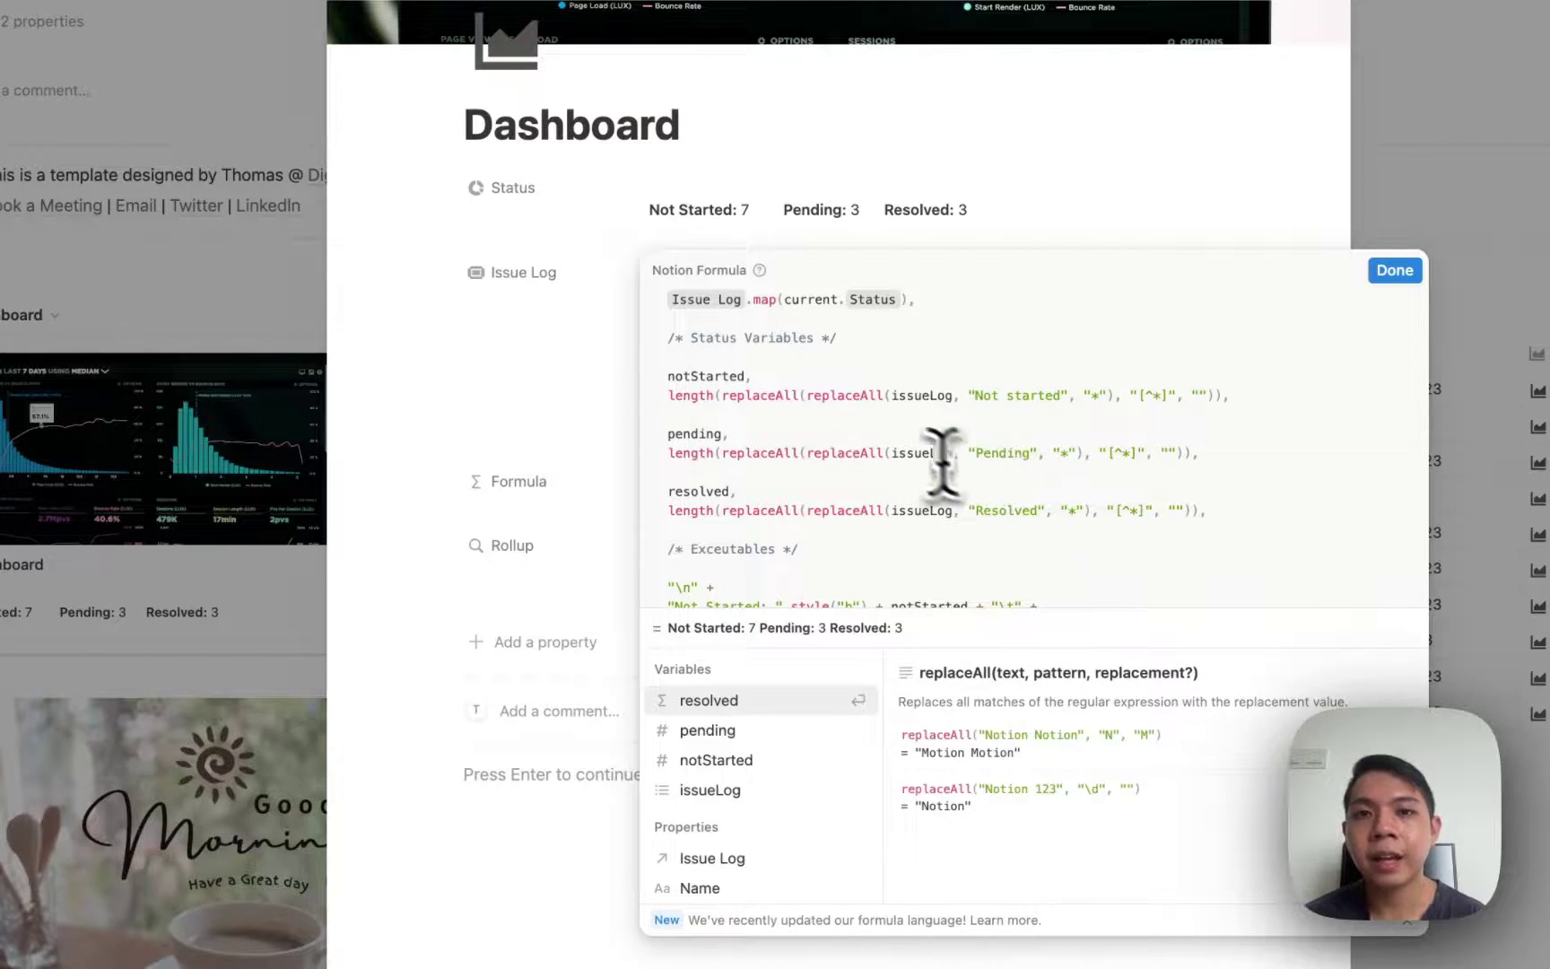
left_click(768, 377)
left_click_drag(769, 377, 668, 373)
left_click(676, 439)
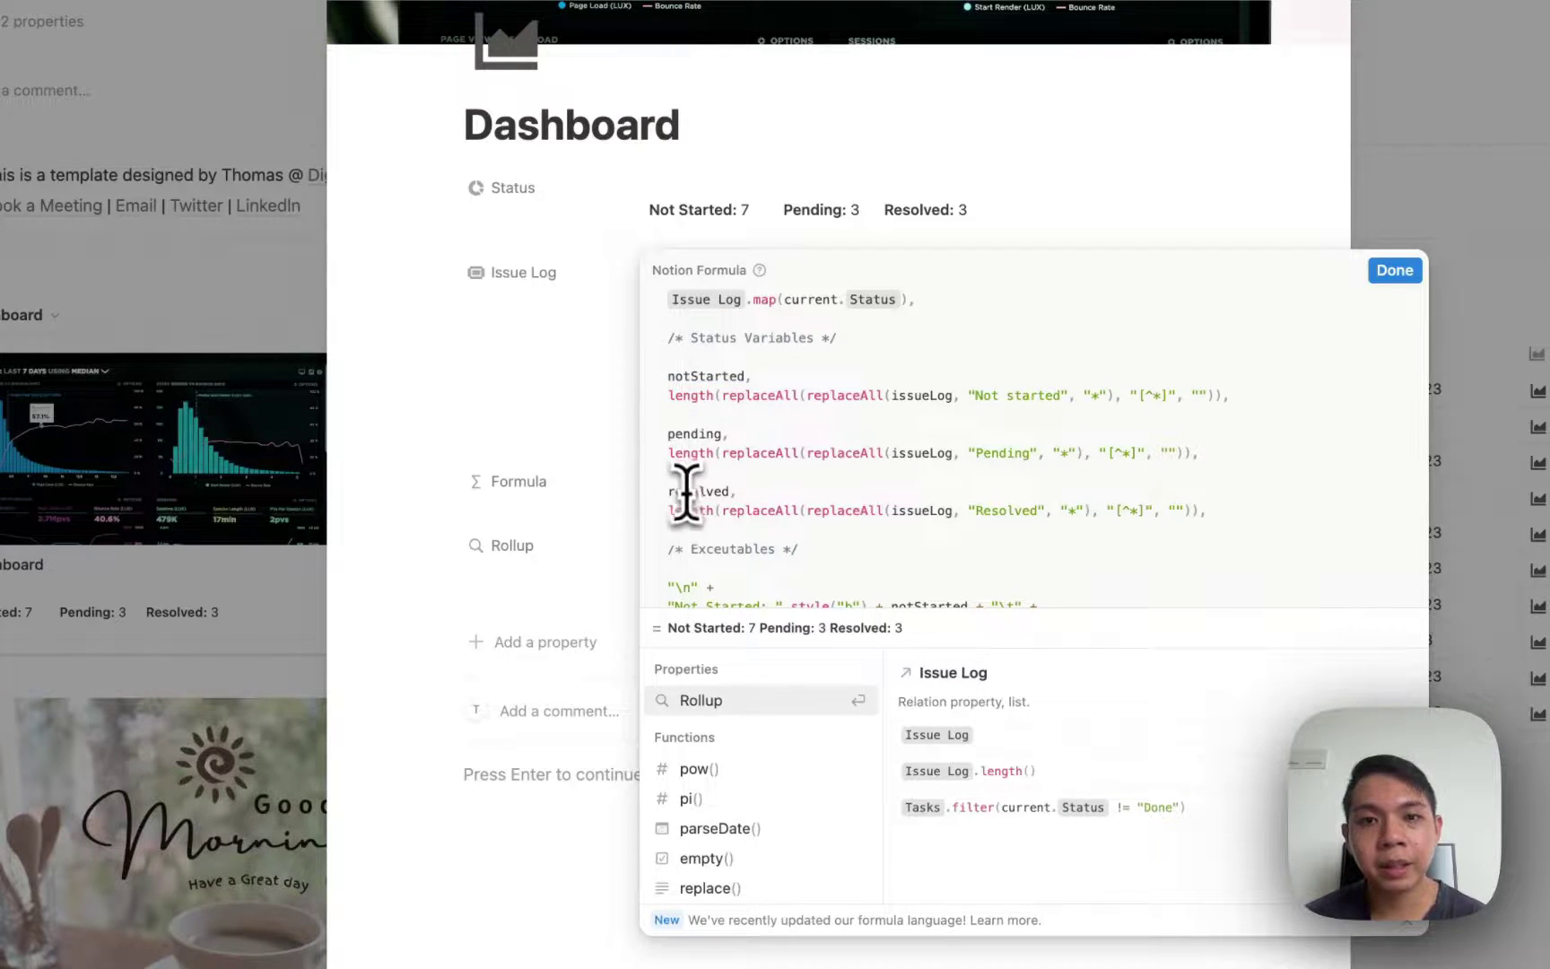
scroll(686, 493, "down", 2)
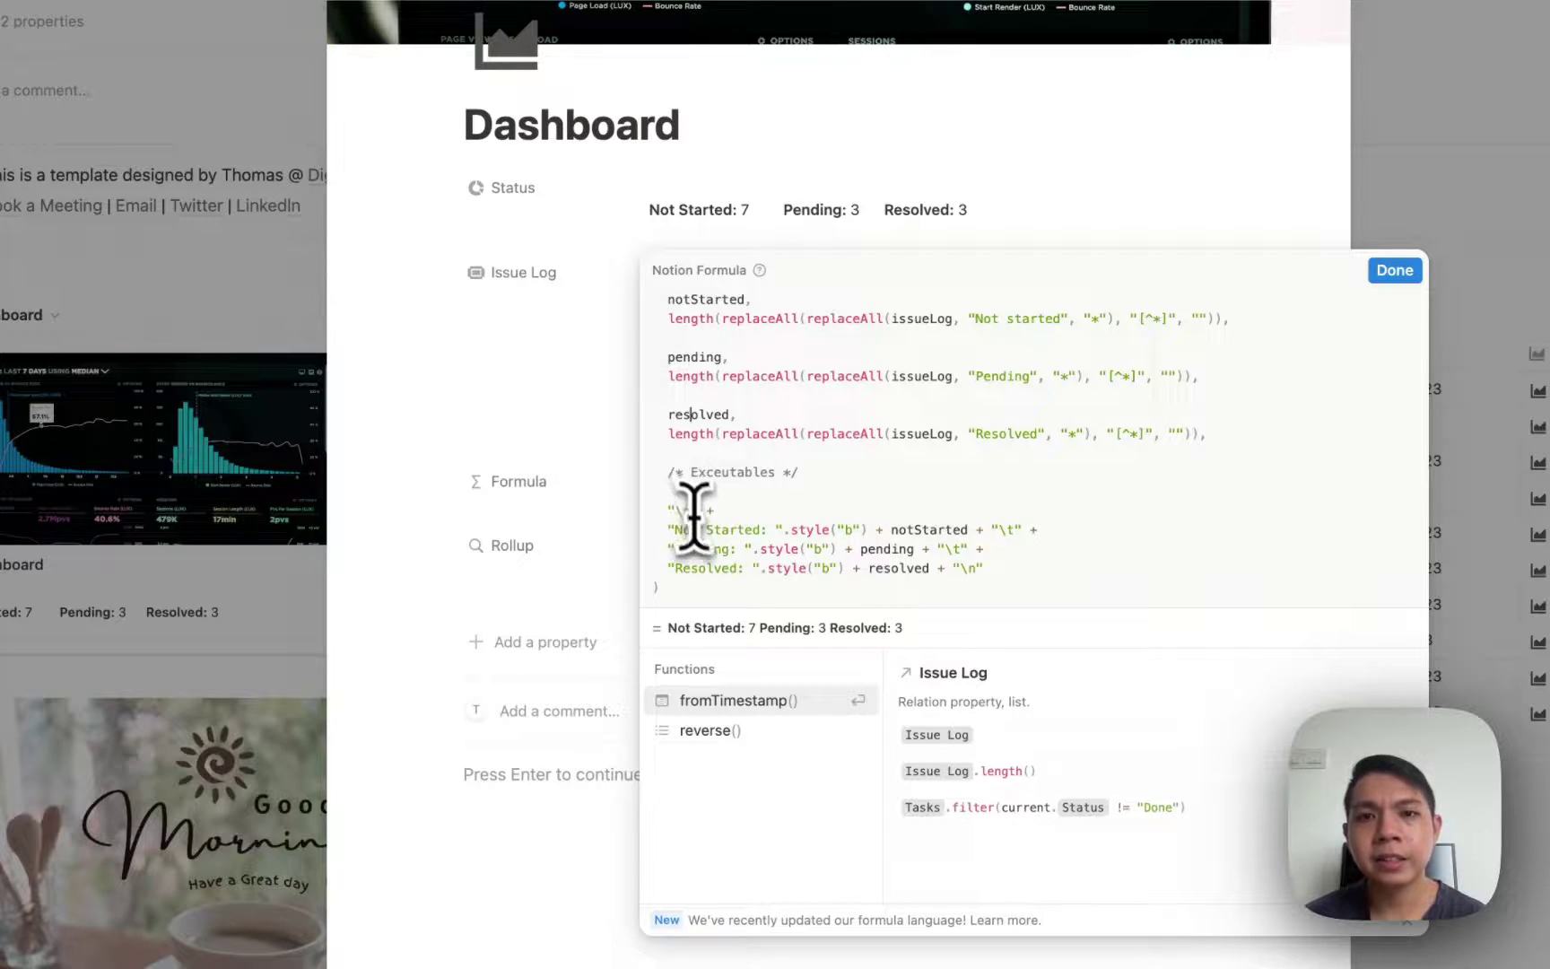
left_click(670, 536)
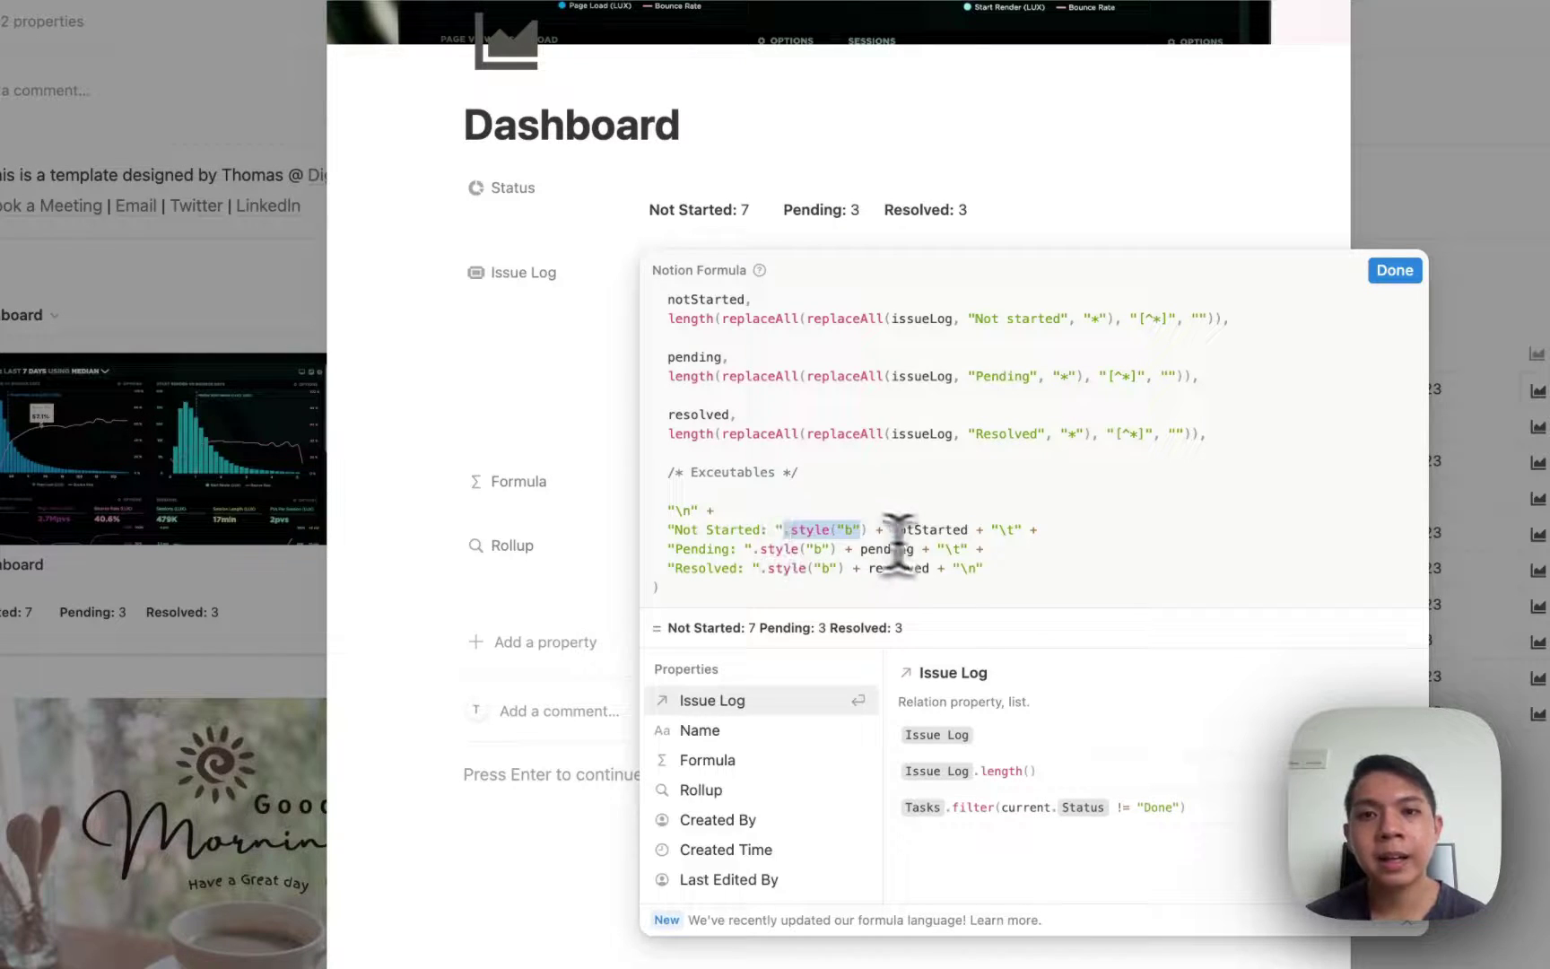
left_click(592, 444)
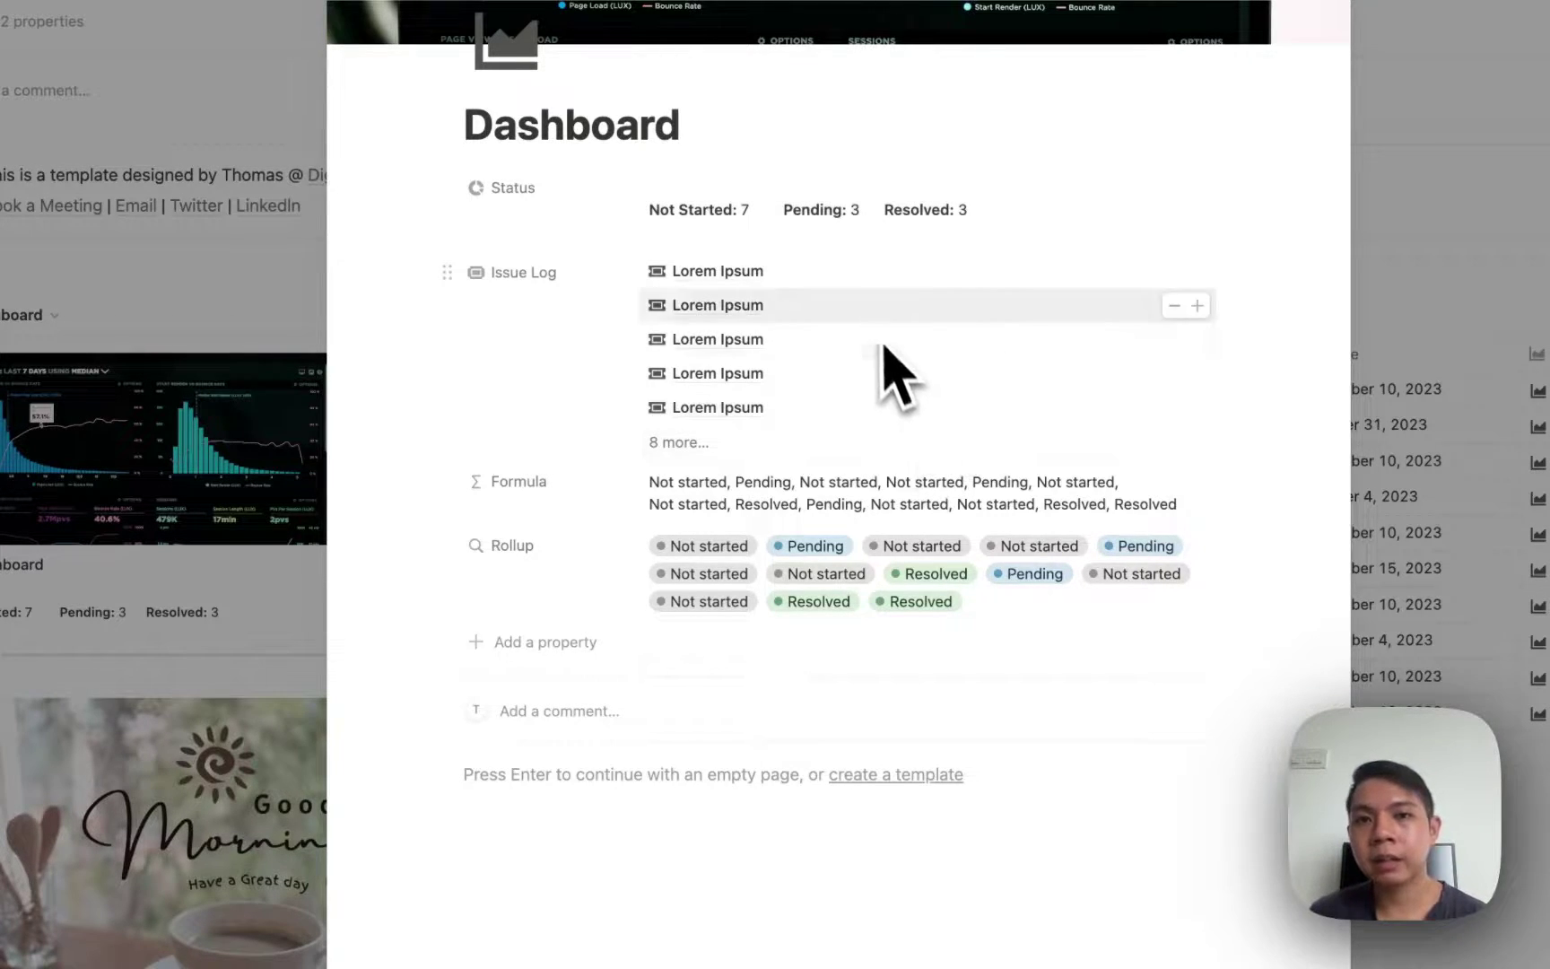
Delete the helper Rollup property from the Dashboard
left_click(663, 219)
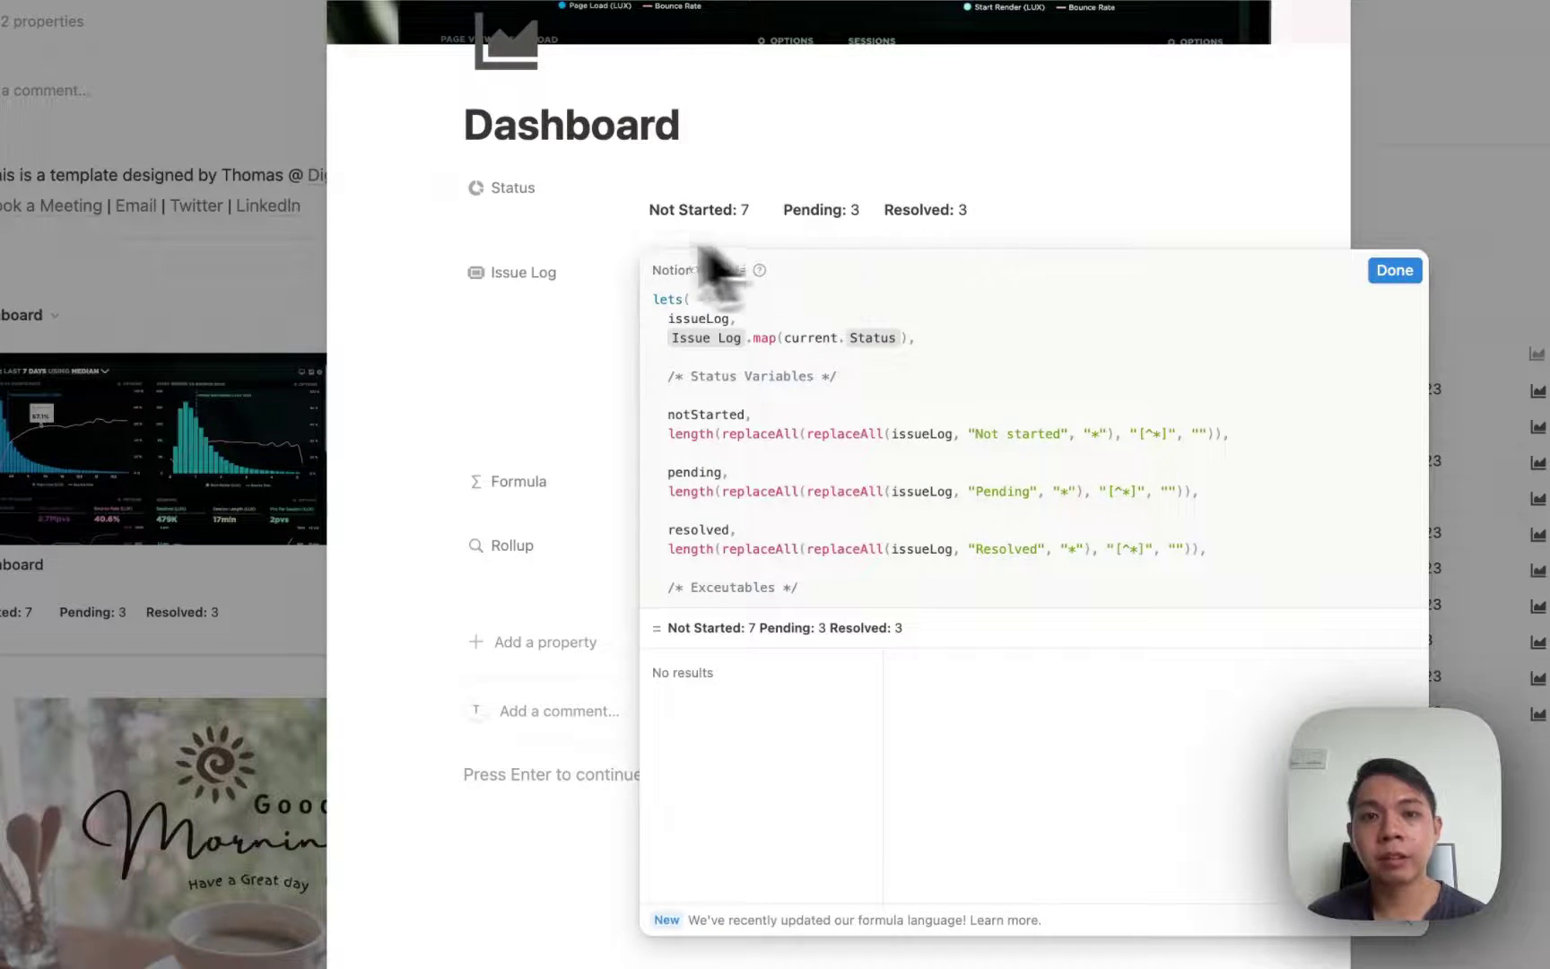
left_click(552, 243)
left_click(587, 549)
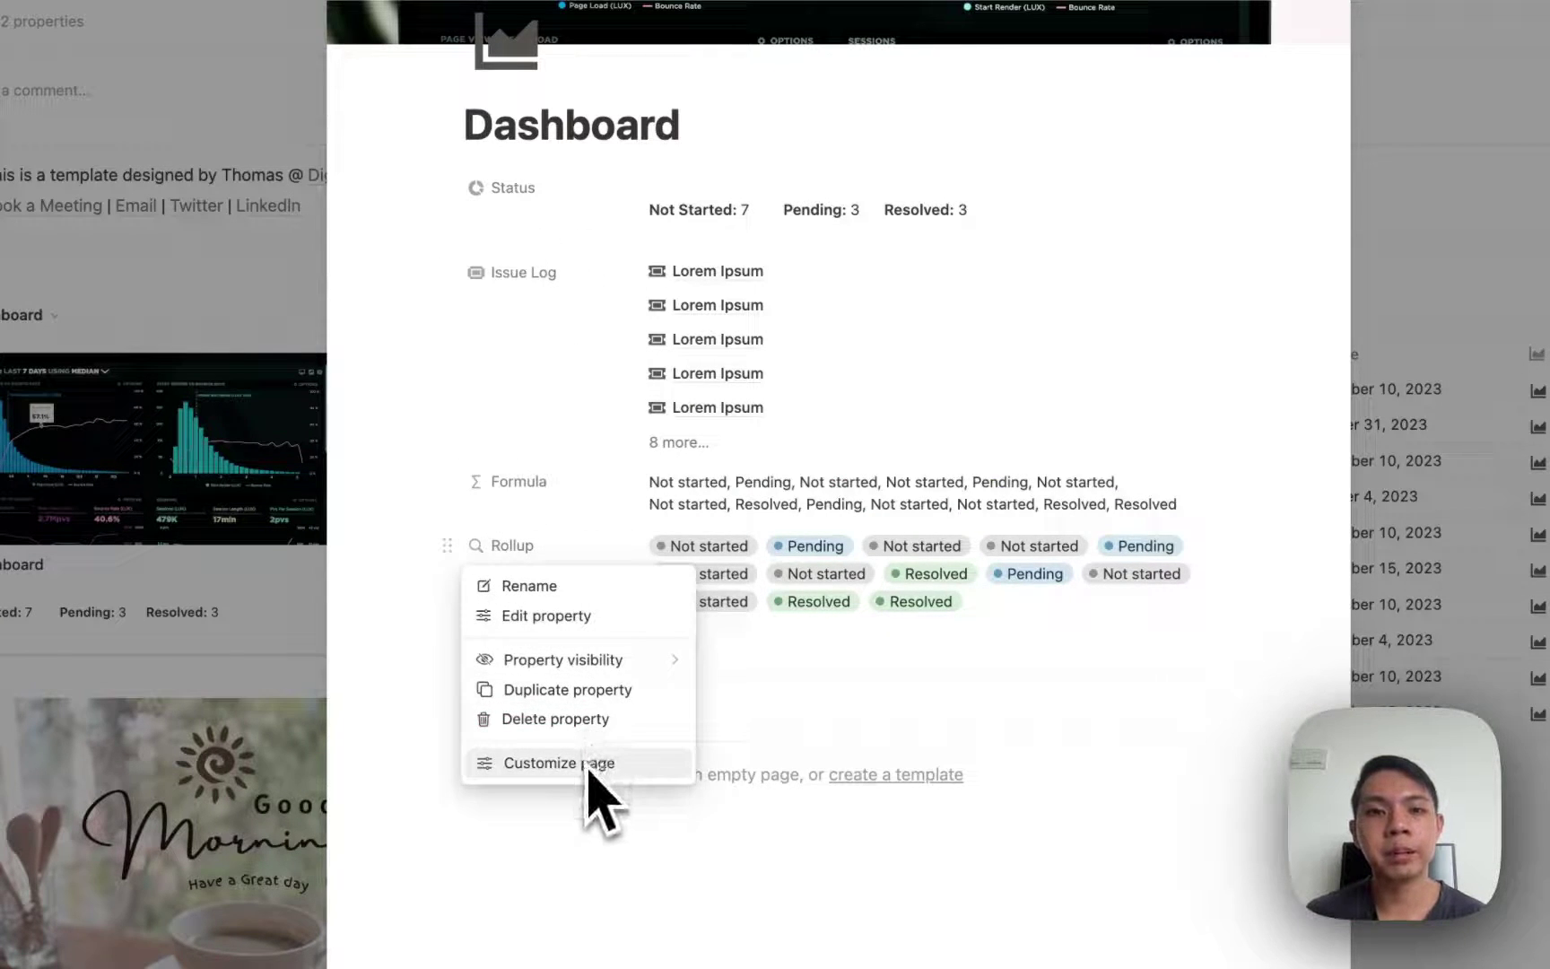
left_click(571, 718)
Delete the Formula property and close the Dashboard to return to the Active table
left_click(540, 484)
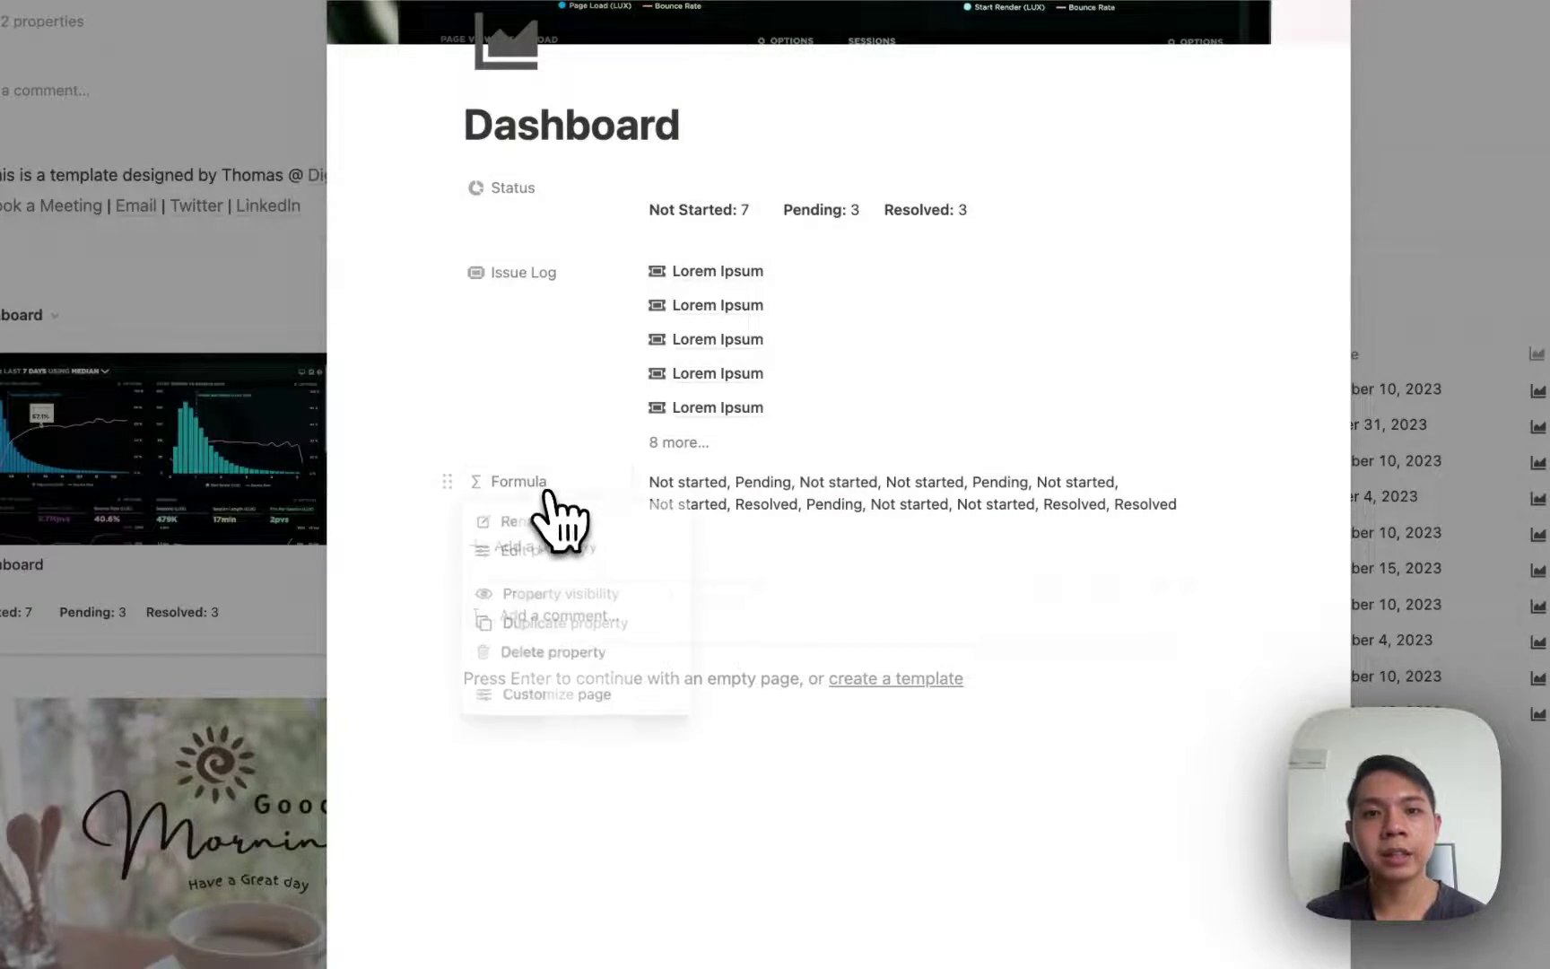
left_click(558, 648)
key("Return")
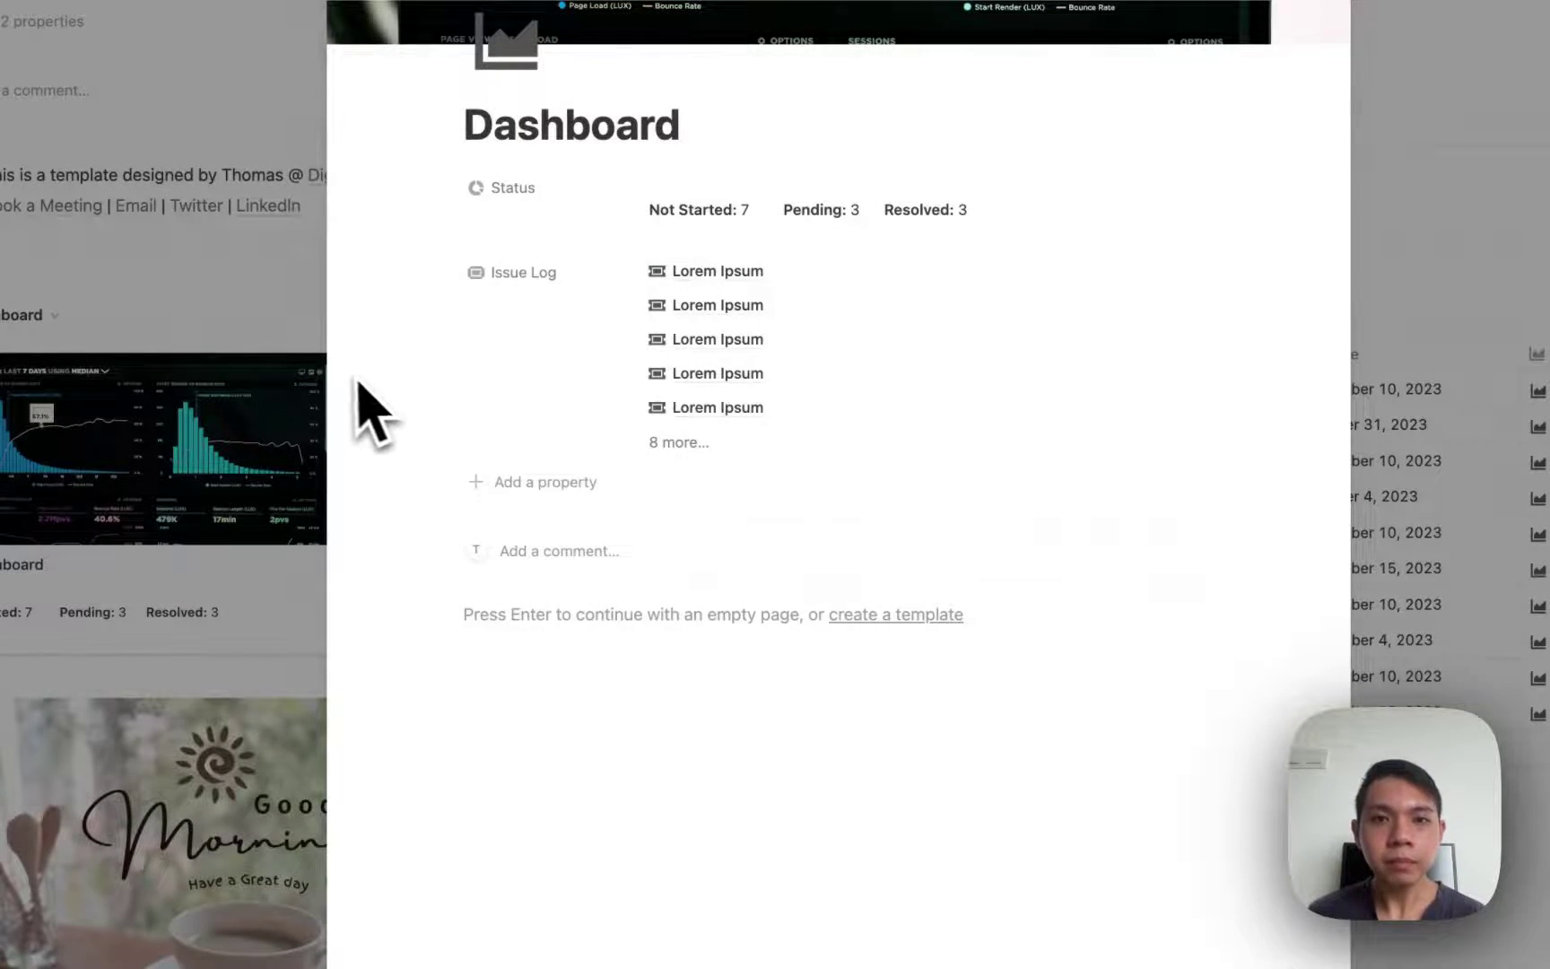
left_click(287, 394)
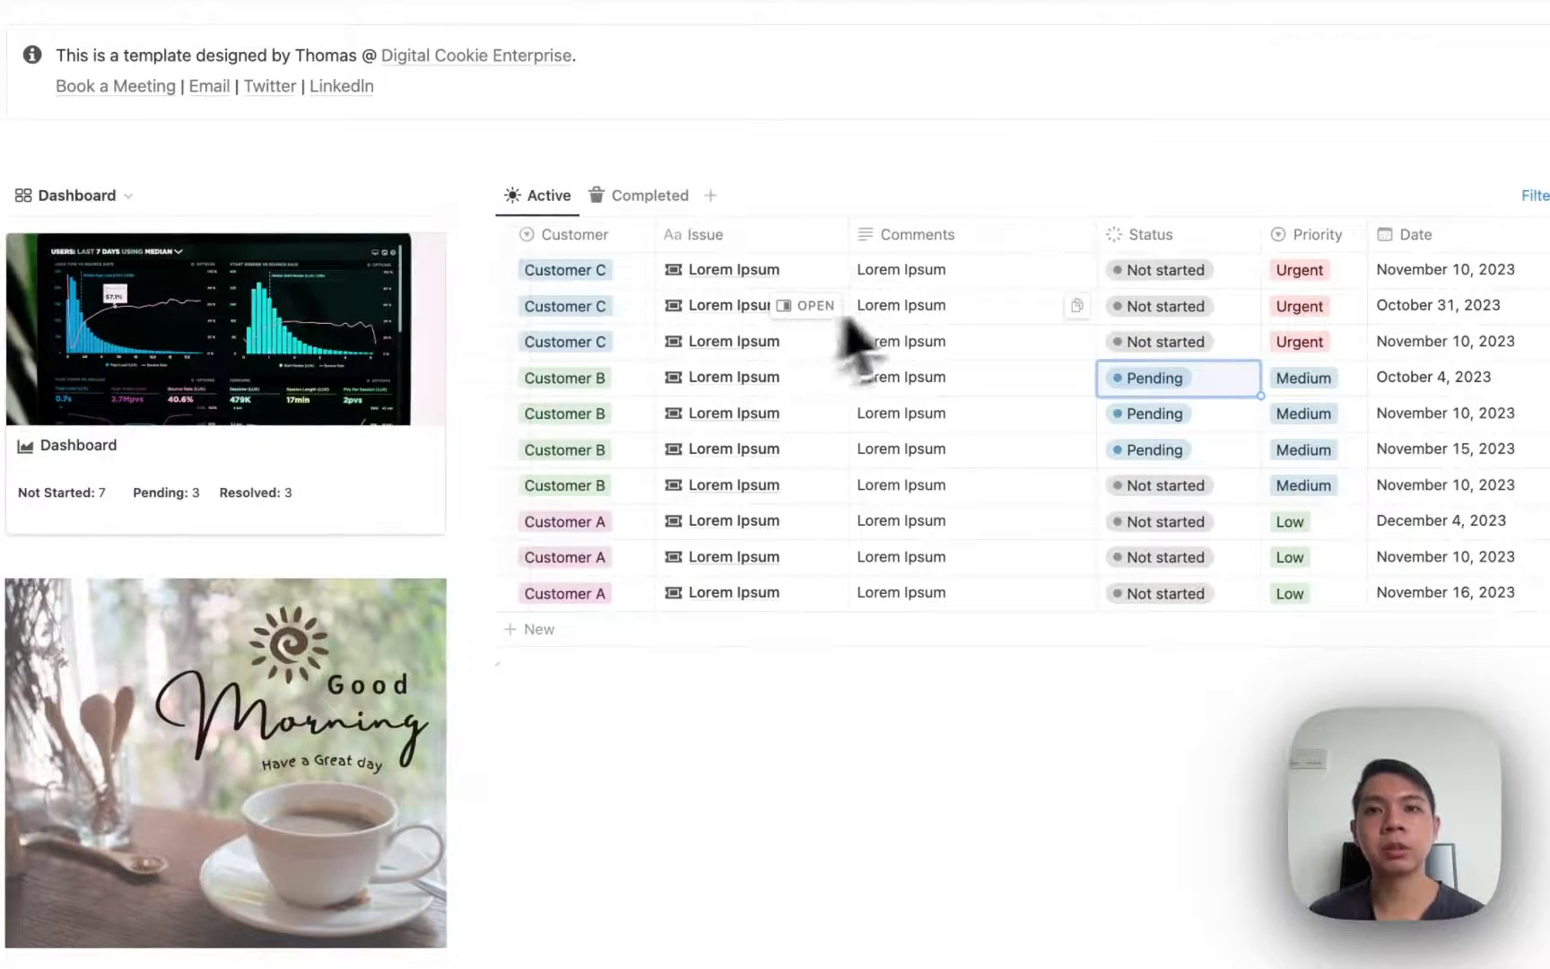